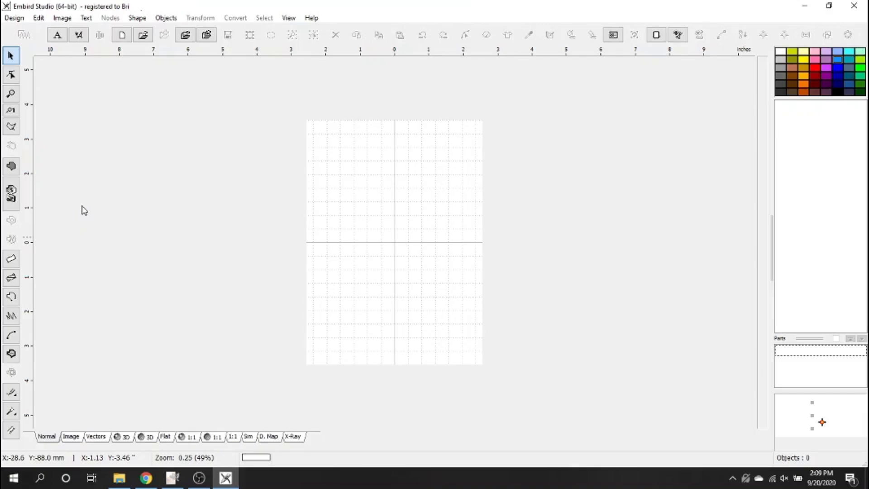
pyautogui.scroll(1, 463, 229)
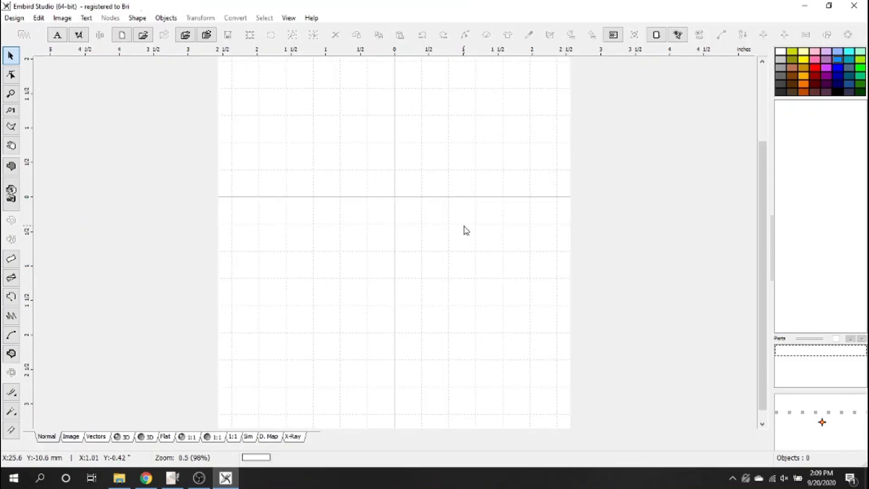
pyautogui.scroll(-1, 462, 270)
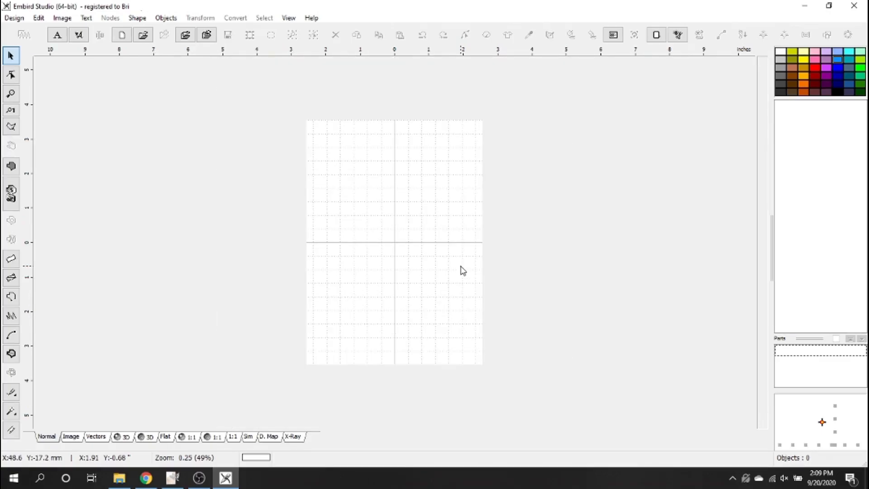
pyautogui.click(460, 250)
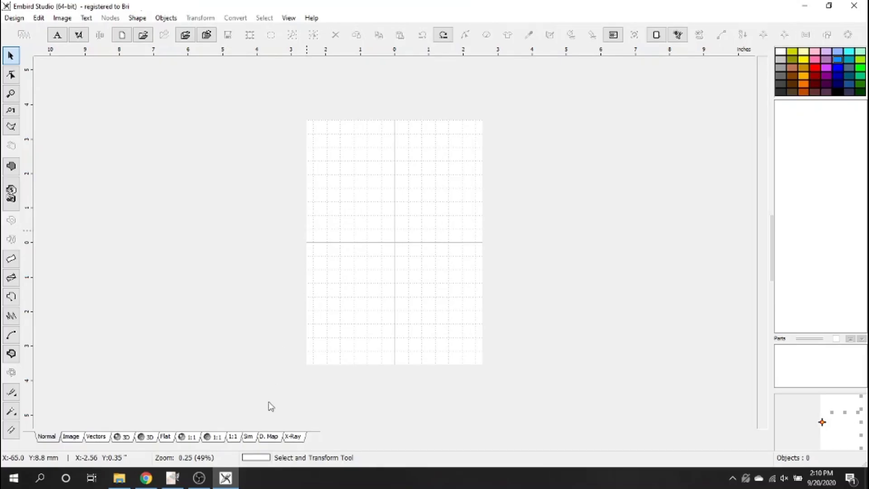
pyautogui.click(183, 478)
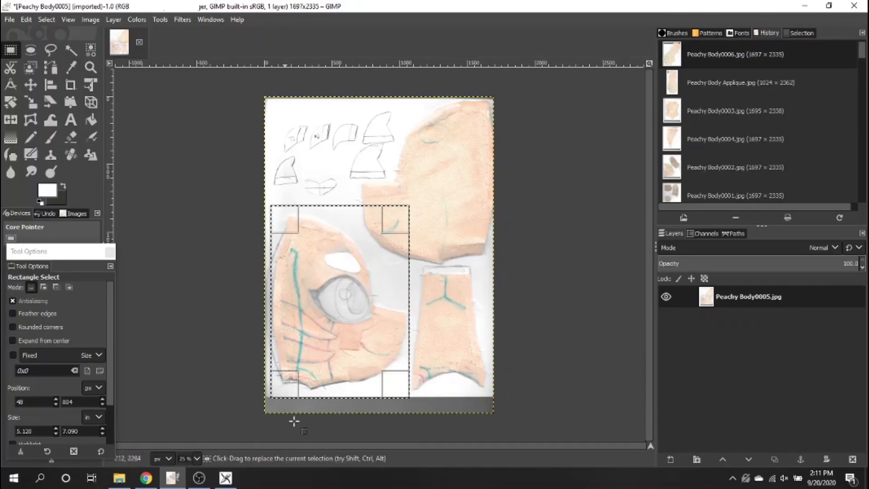
pyautogui.click(225, 478)
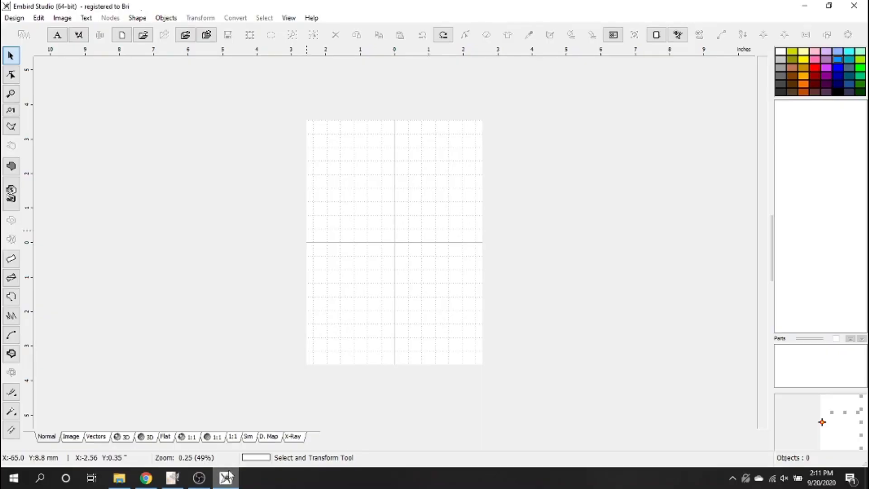
# Choose the BabyLock ESE, Brother 8200 (large) 5.1 x 7.1" hoop in the hoop preferences.
pyautogui.click(656, 36)
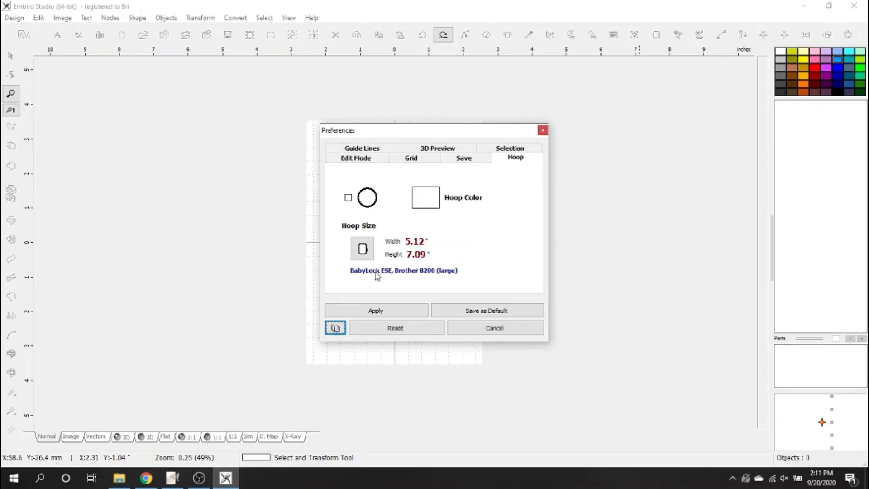
pyautogui.click(422, 271)
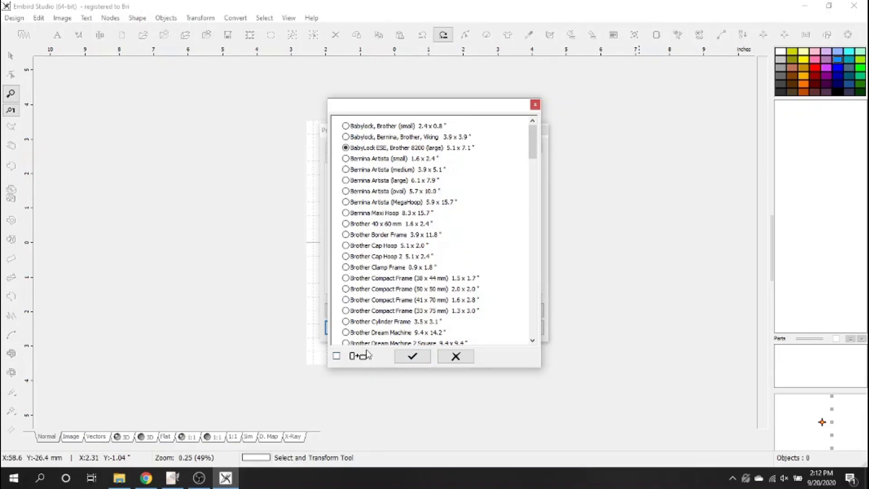
pyautogui.click(410, 357)
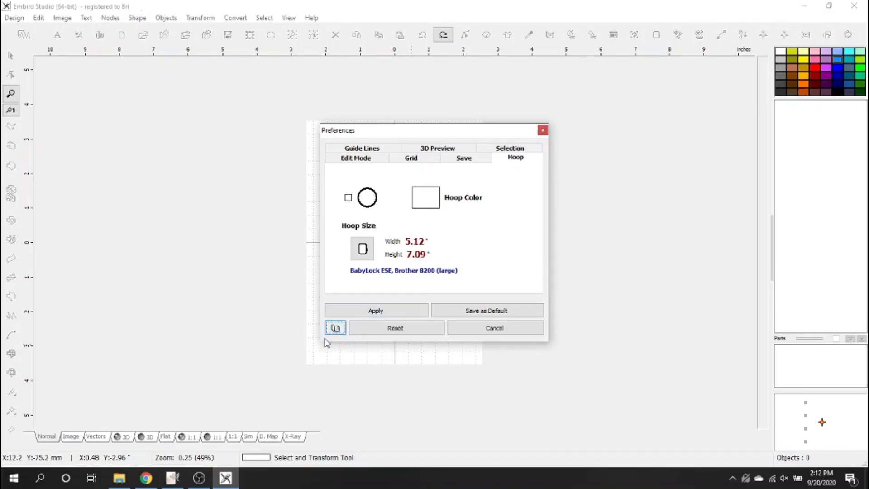
# Switch to GIMP and copy the selected head piece of the Peachy Body0005 image.
pyautogui.click(176, 479)
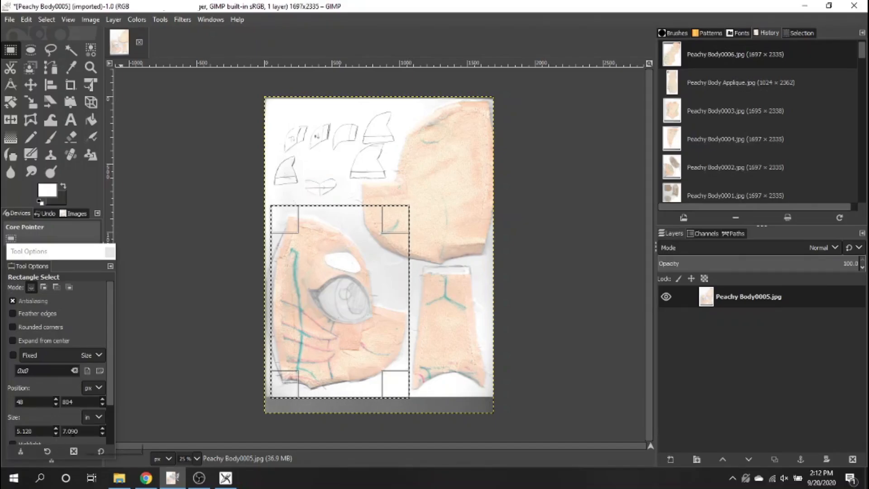
pyautogui.click(26, 19)
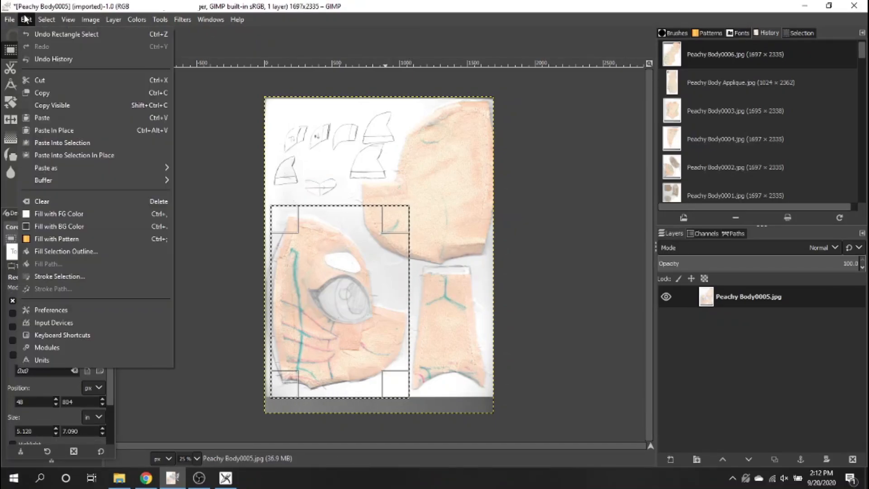
pyautogui.click(59, 93)
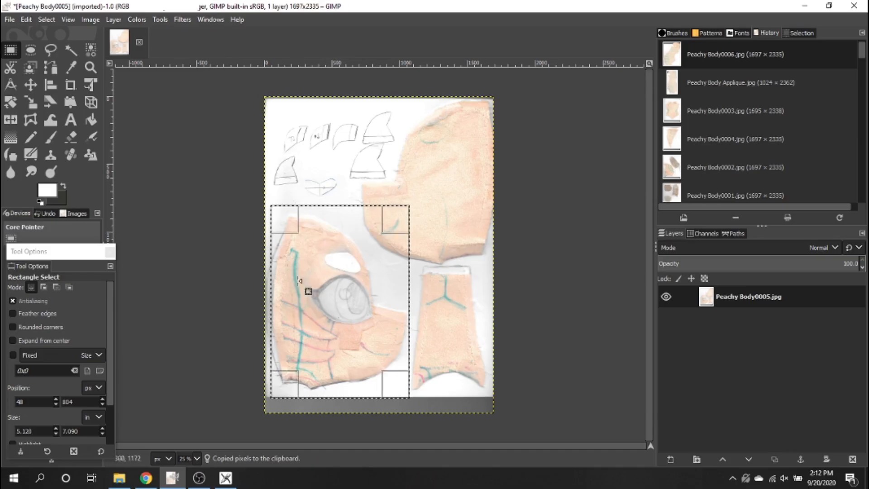
# Switch back to Embird Studio, apply the hoop preferences and paste the copied image scaled to fit the current hoop.
pyautogui.click(225, 478)
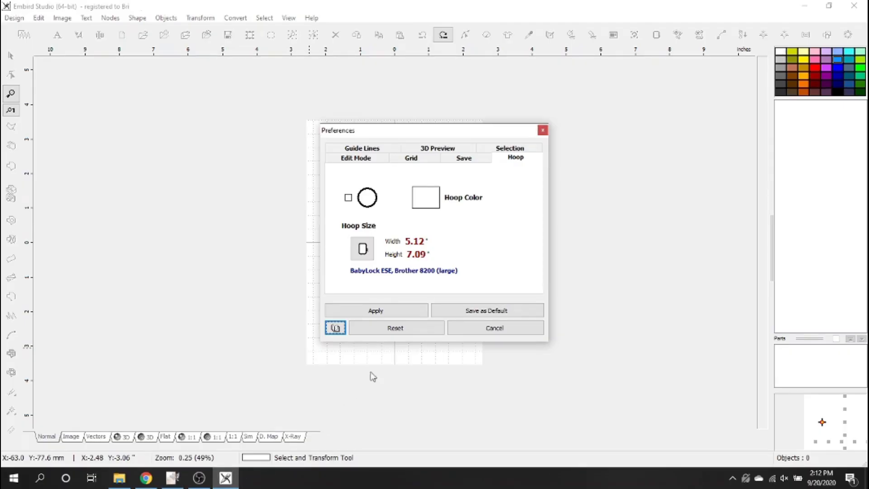
pyautogui.click(396, 313)
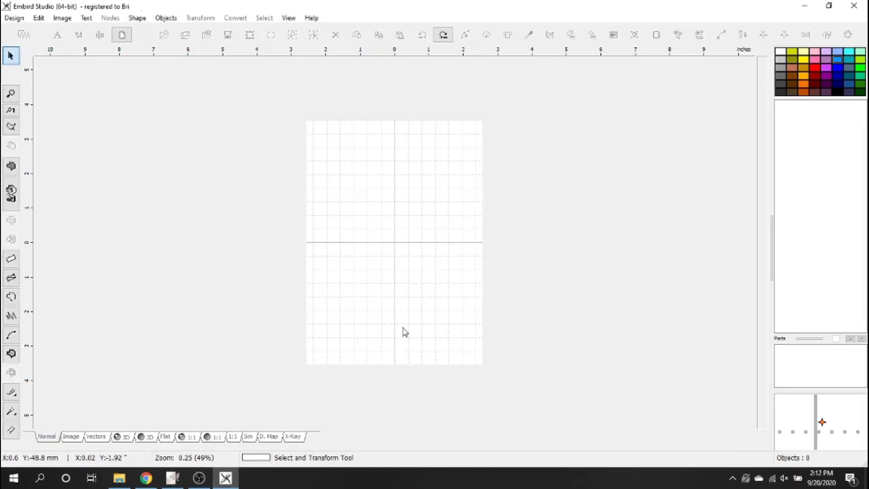
pyautogui.click(38, 18)
pyautogui.click(60, 70)
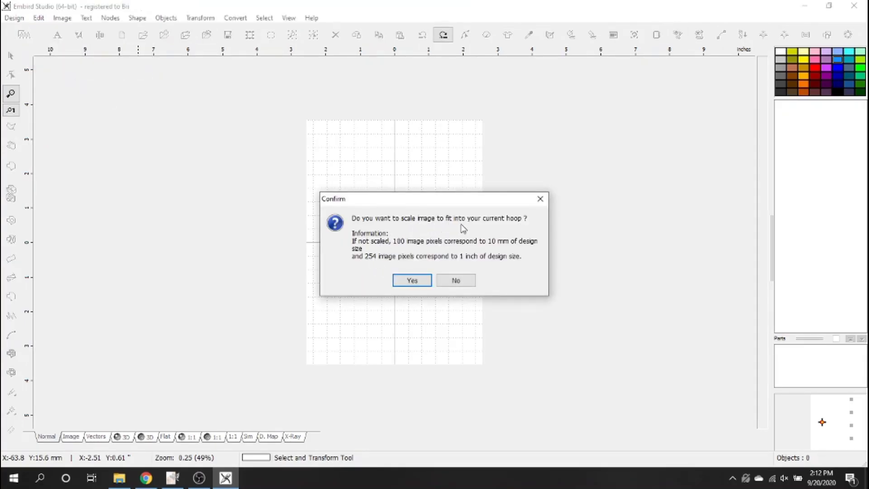
pyautogui.click(411, 281)
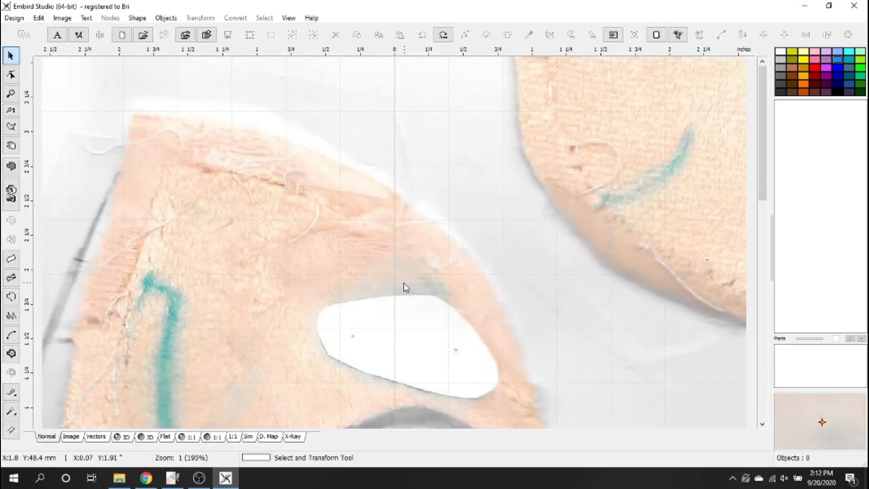
# Start a fill object at the eye's left corner and trace the upper lid in curved segments down to the lower right corner.
pyautogui.scroll(-1, 404, 283)
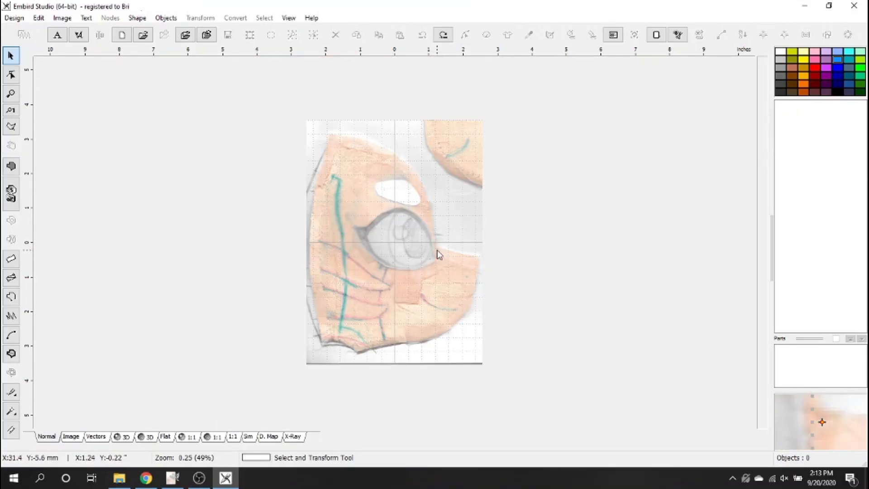
pyautogui.scroll(1, 425, 232)
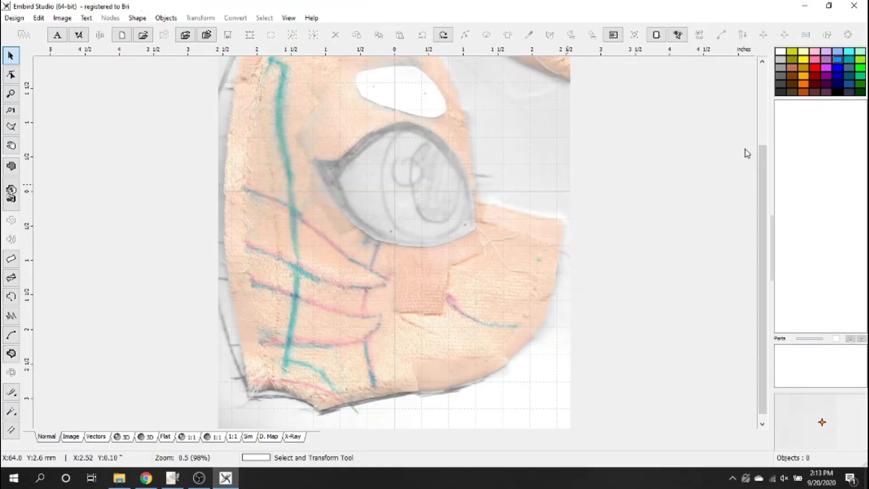
pyautogui.moveTo(763, 159); pyautogui.dragTo(764, 145)
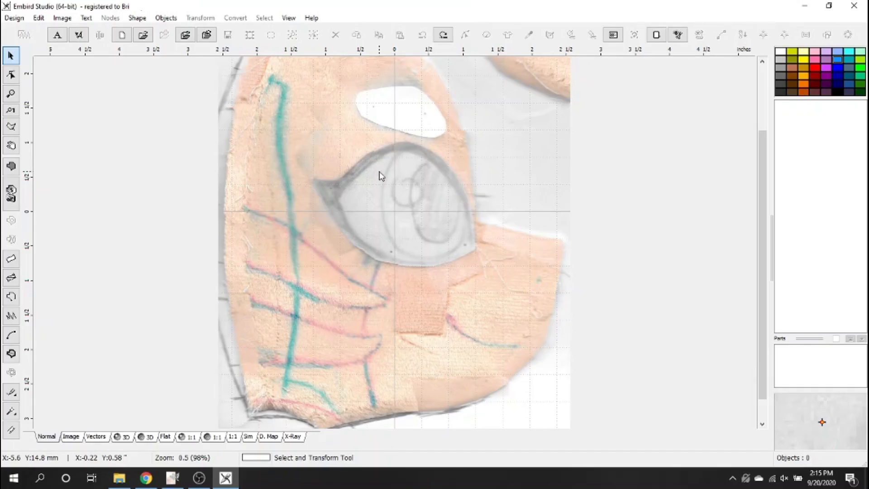
pyautogui.scroll(1, 382, 179)
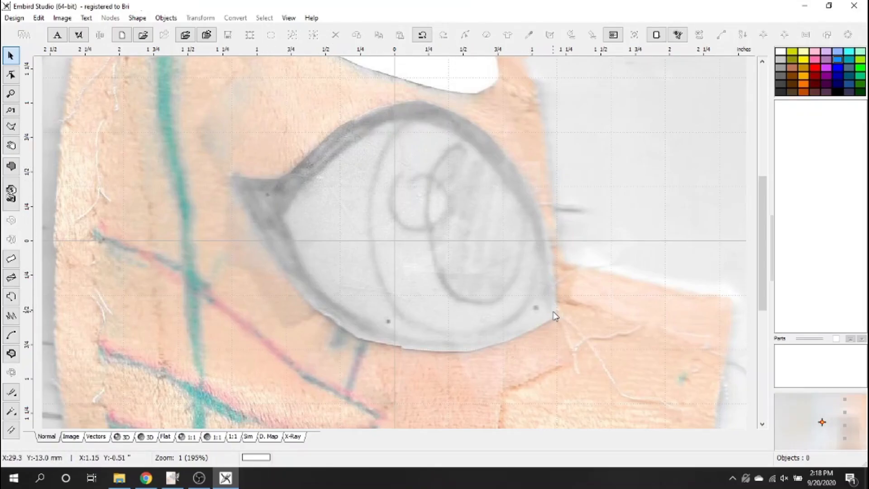
pyautogui.click(11, 168)
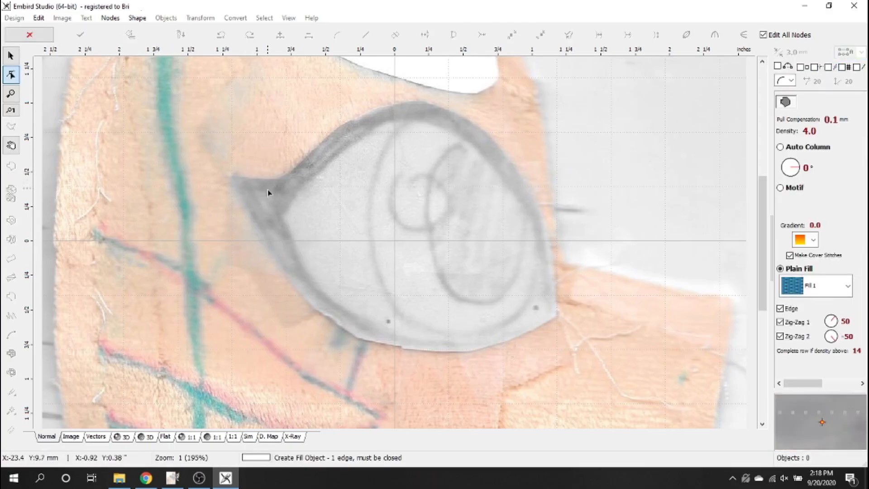
pyautogui.click(269, 208)
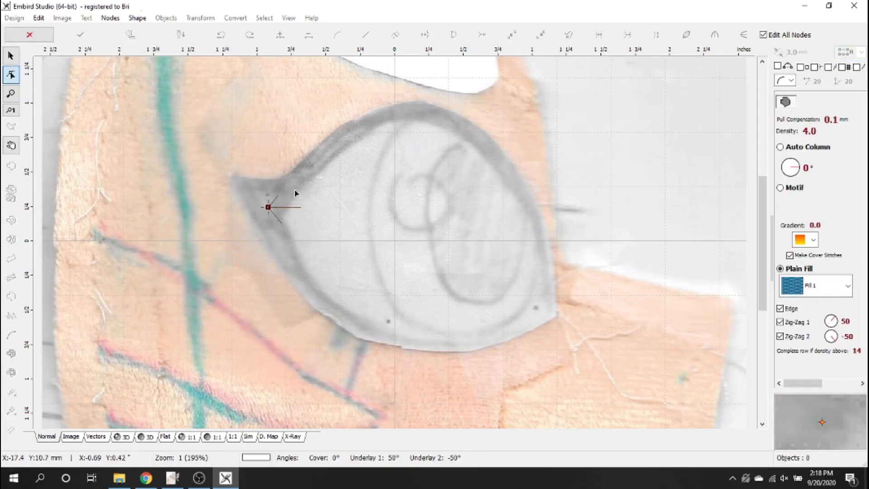
pyautogui.click(371, 119)
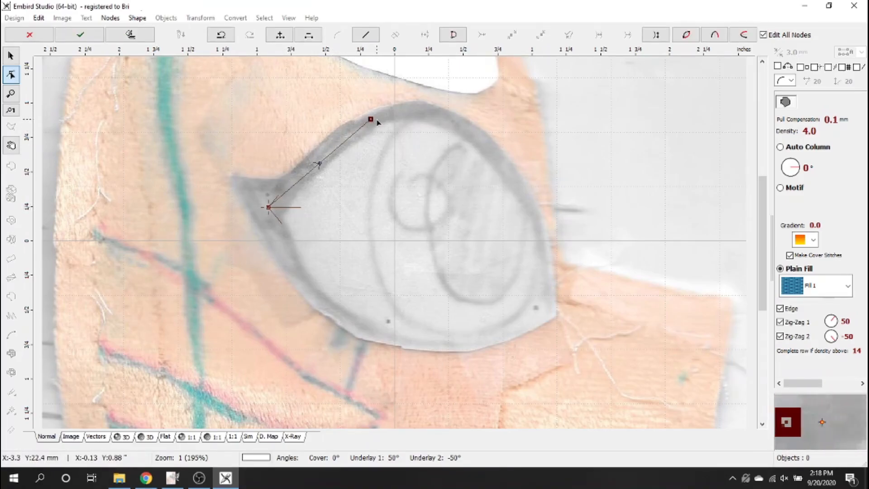
pyautogui.moveTo(320, 164)
pyautogui.mouseDown()
pyautogui.moveTo(312, 141)
pyautogui.moveTo(312, 163)
pyautogui.mouseUp()
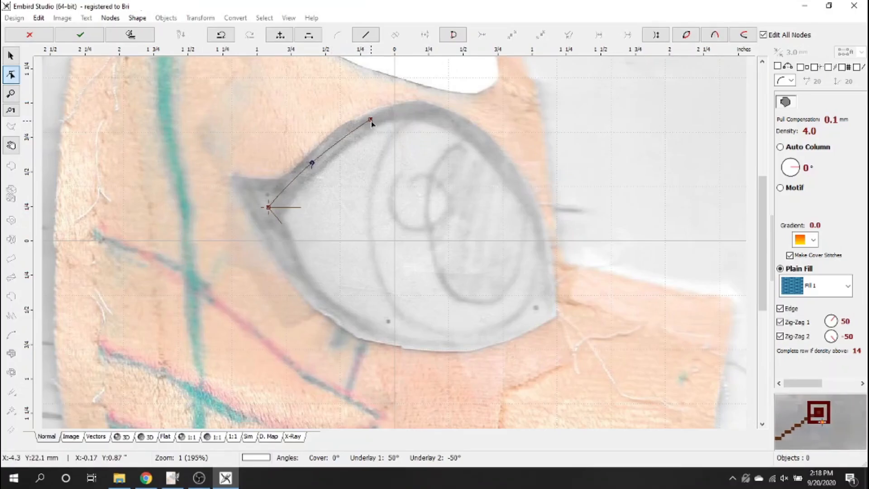
pyautogui.click(492, 150)
pyautogui.moveTo(439, 137); pyautogui.dragTo(437, 114)
pyautogui.click(550, 309)
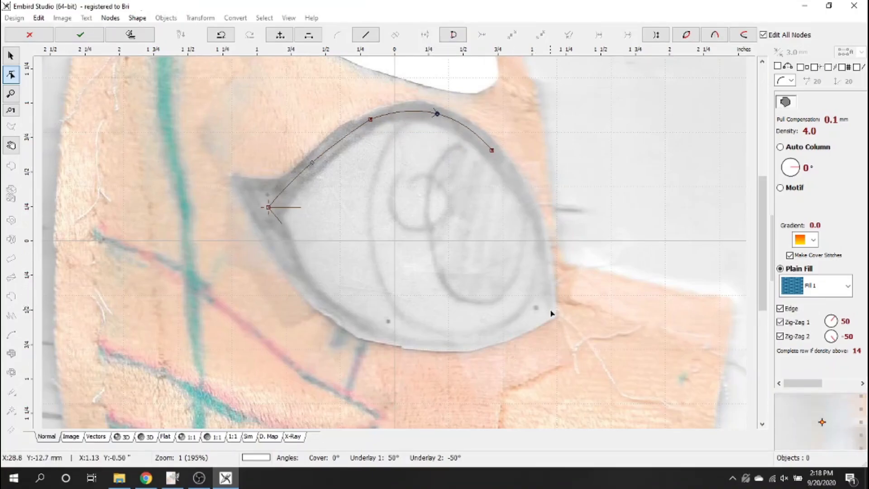
pyautogui.moveTo(521, 230); pyautogui.dragTo(535, 223)
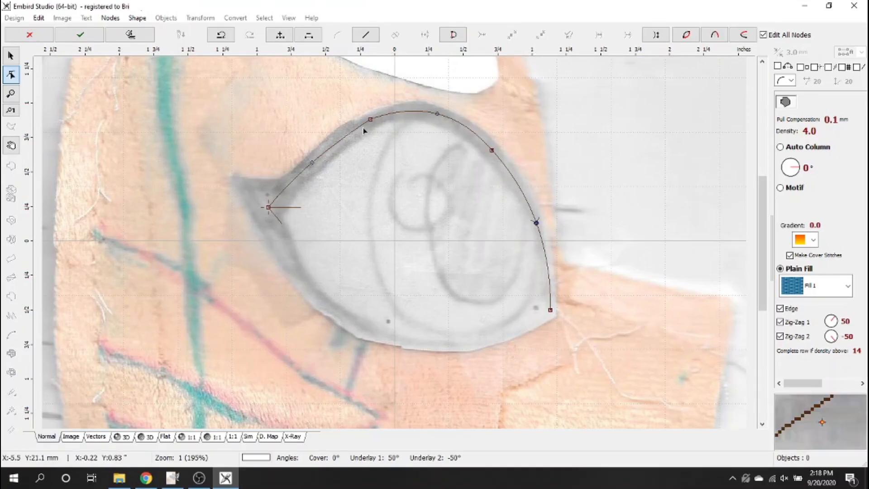
# Trace the eye's lower edge with curved segments back to the starting node and finish the closed fill object.
pyautogui.click(400, 333)
pyautogui.moveTo(477, 322); pyautogui.dragTo(477, 345)
pyautogui.click(398, 335)
pyautogui.moveTo(398, 335); pyautogui.dragTo(384, 333)
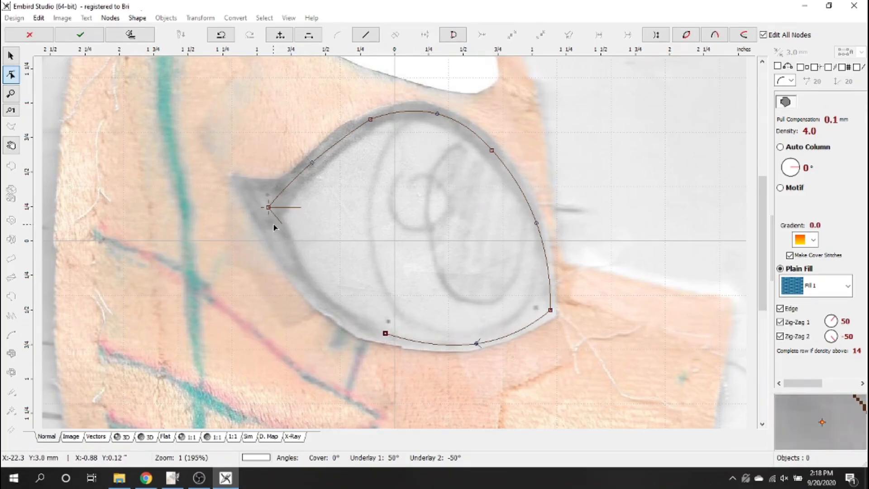
pyautogui.click(268, 208)
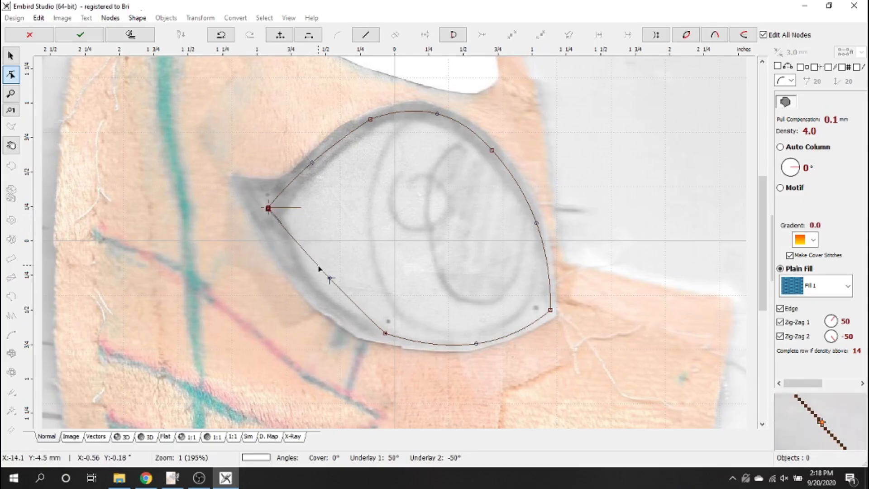
pyautogui.moveTo(330, 279); pyautogui.dragTo(314, 293)
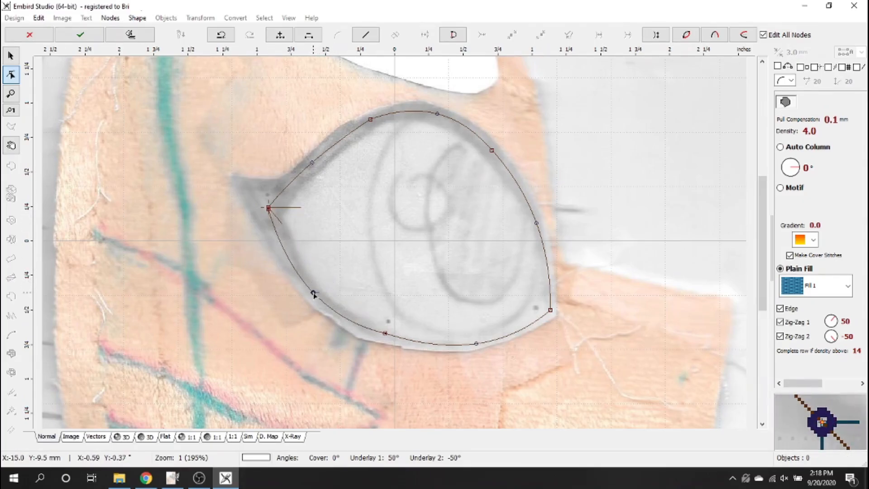
pyautogui.moveTo(385, 334); pyautogui.dragTo(380, 335)
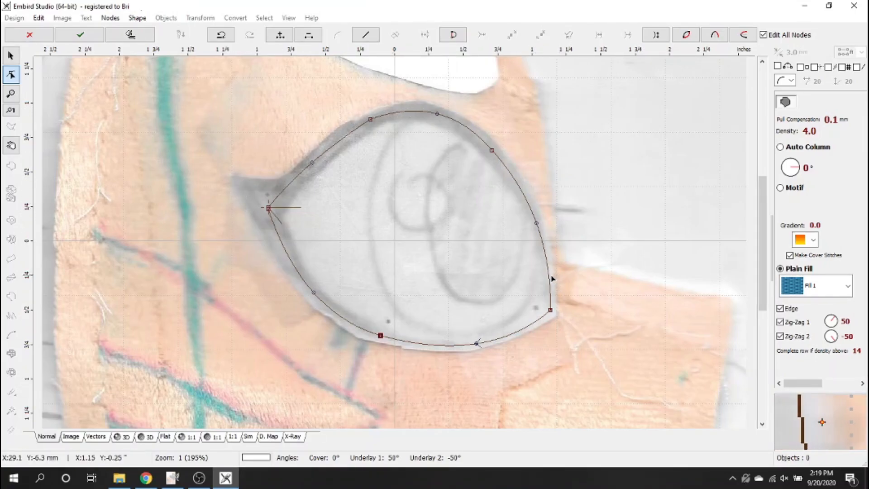
pyautogui.click(81, 36)
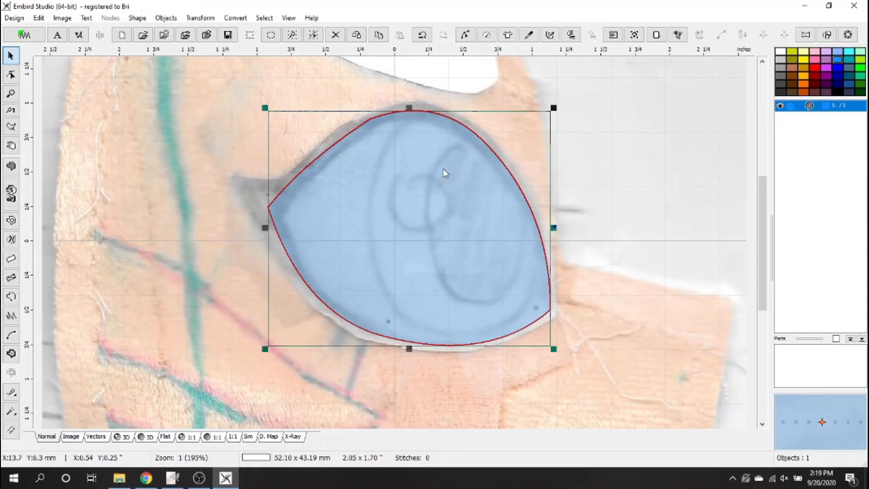
# Generate stitches for the eye fill object and display it in the 3D preview.
pyautogui.rightClick(418, 171)
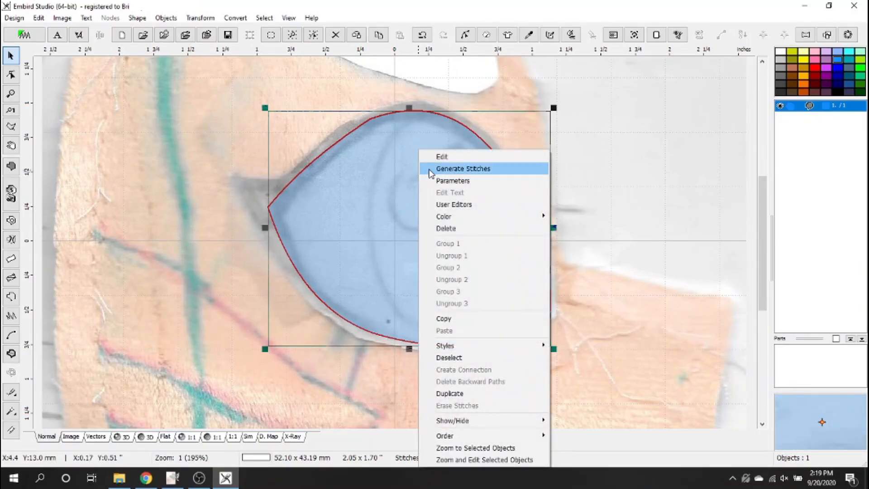
pyautogui.click(452, 168)
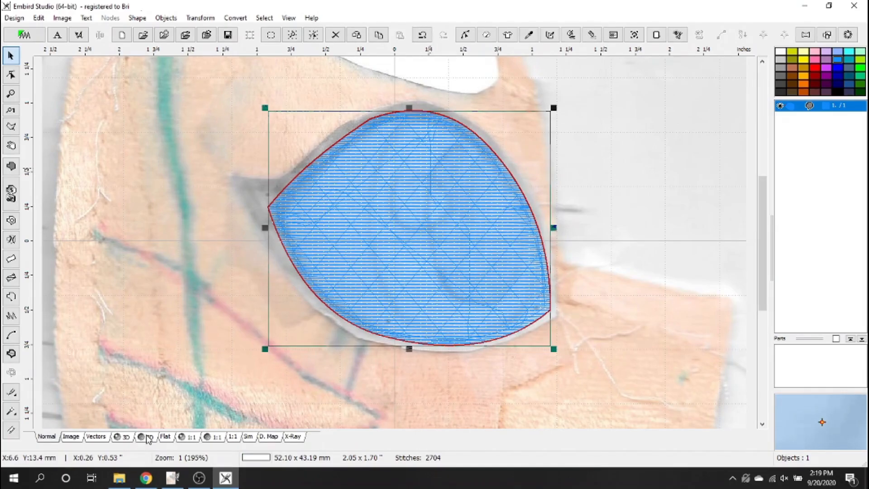
pyautogui.click(122, 437)
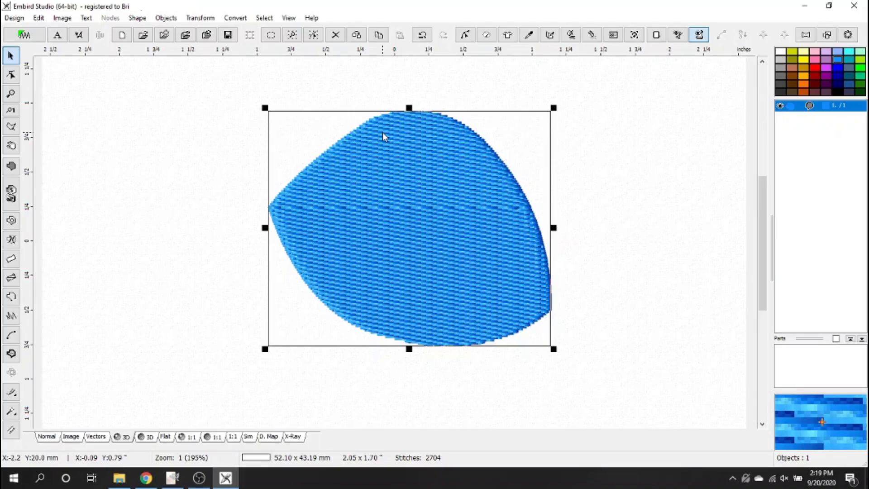
# Turn off Make Cover Stitches in the eye fill object's parameters and apply the change so only underlay is stitched.
pyautogui.rightClick(401, 207)
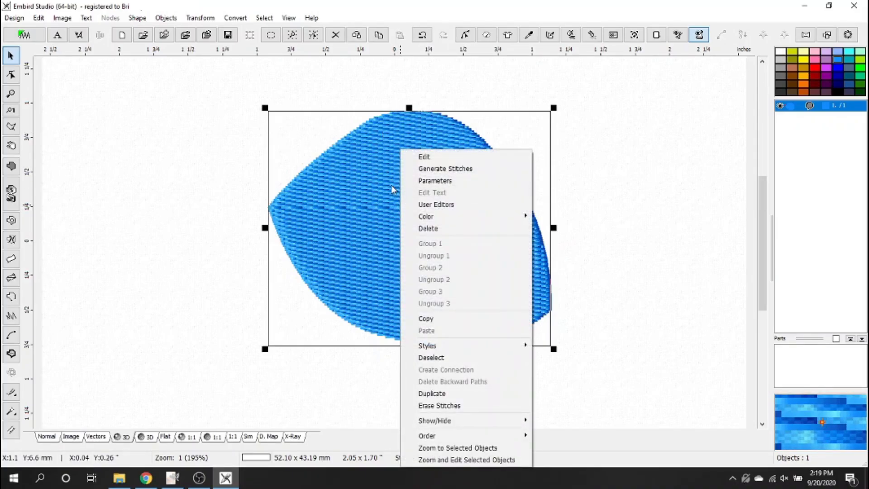
pyautogui.click(431, 181)
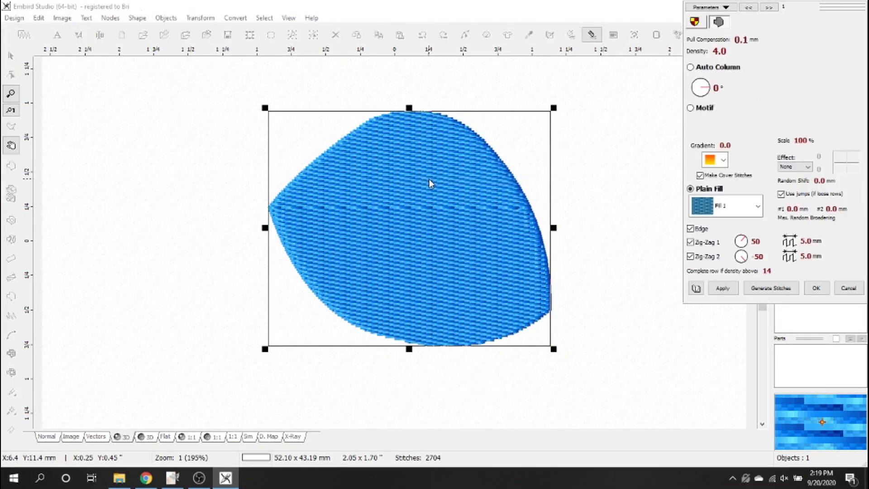
pyautogui.click(712, 177)
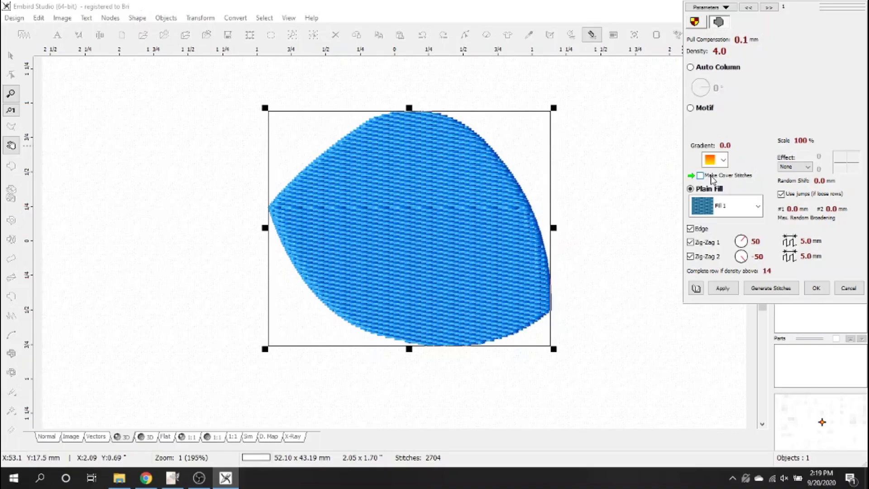
pyautogui.click(736, 291)
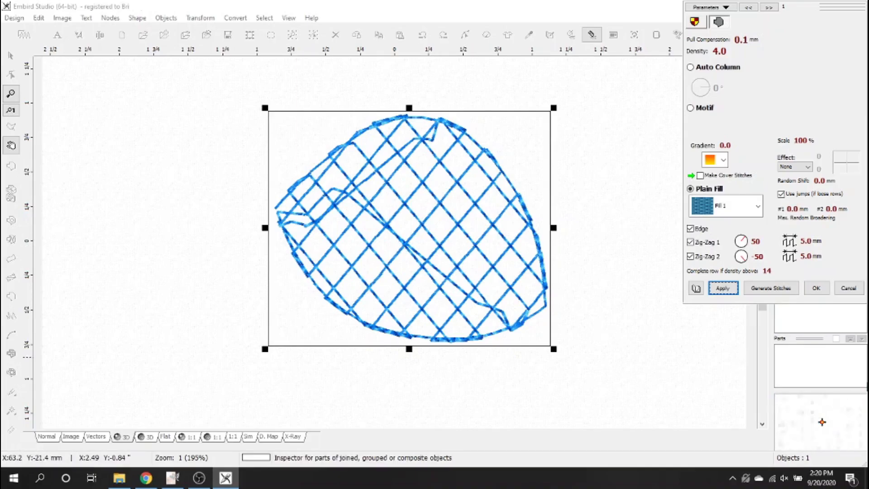
pyautogui.click(817, 288)
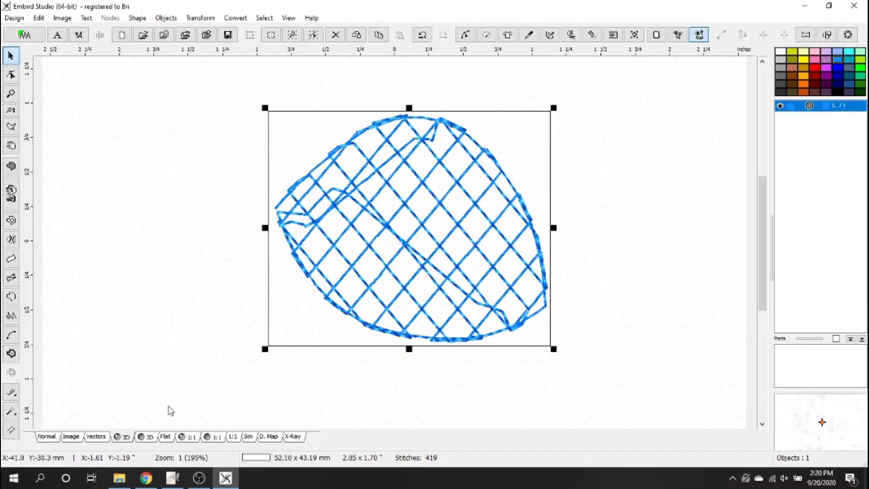
# Recolor the eye underlay object white in the normal view and hide it.
pyautogui.click(51, 437)
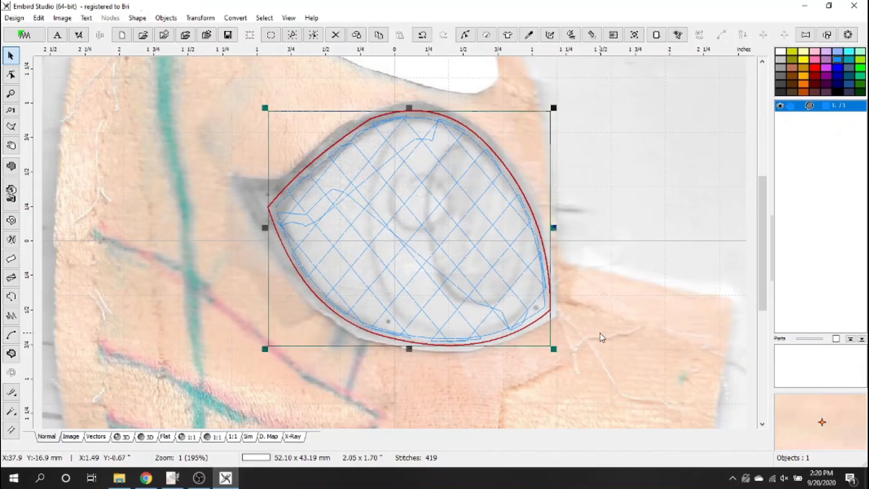
pyautogui.rightClick(801, 113)
pyautogui.moveTo(778, 174)
pyautogui.click(709, 174)
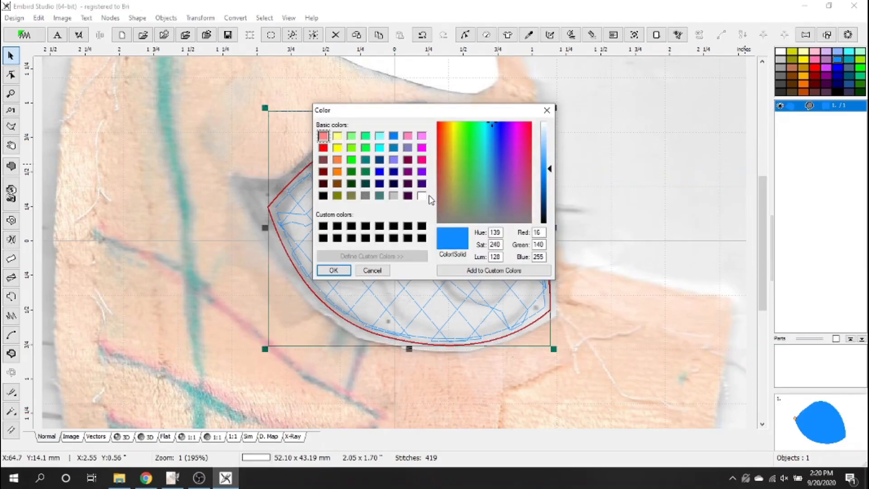
pyautogui.click(421, 196)
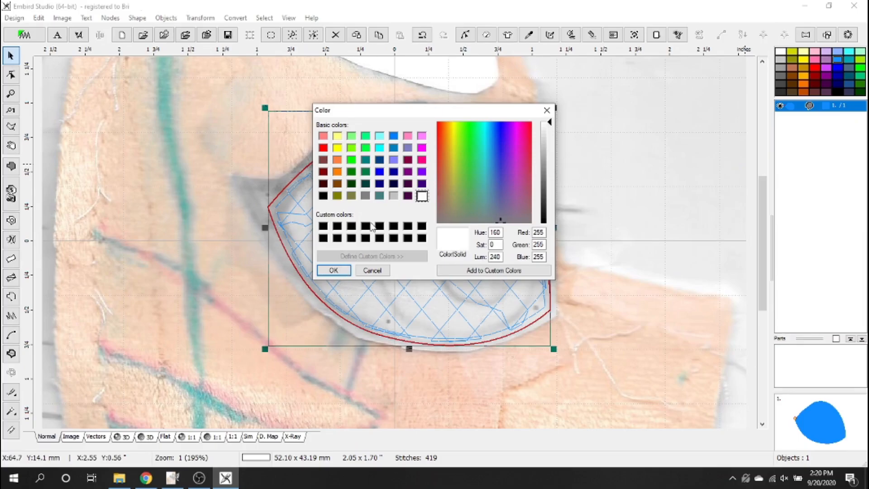
pyautogui.click(334, 270)
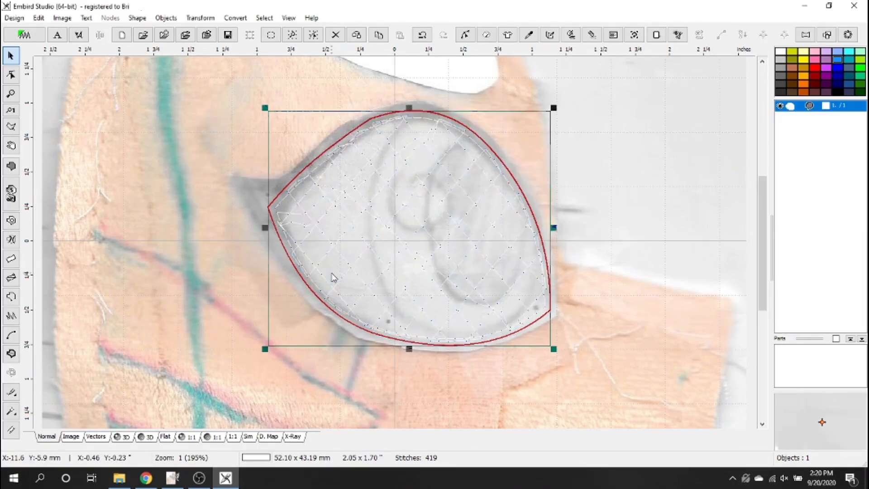
pyautogui.click(779, 107)
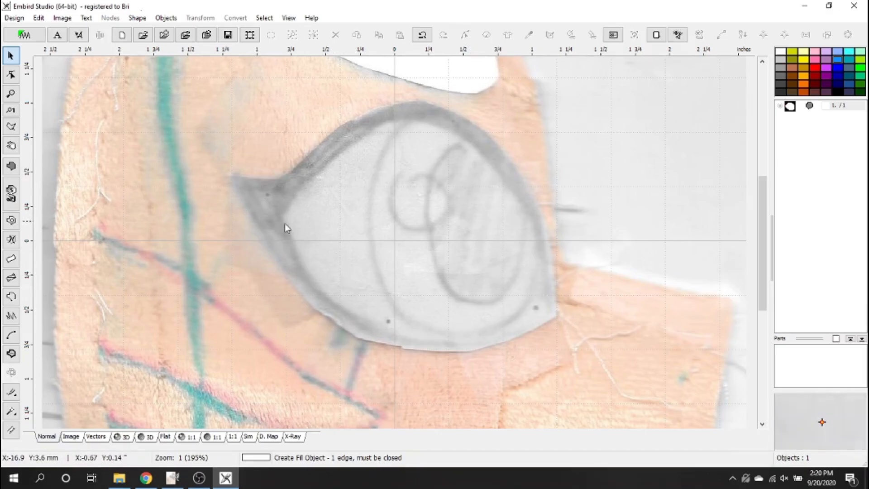
# Start a new fill object at the eye's left corner and trace the upper lid to where the iris begins.
pyautogui.click(11, 166)
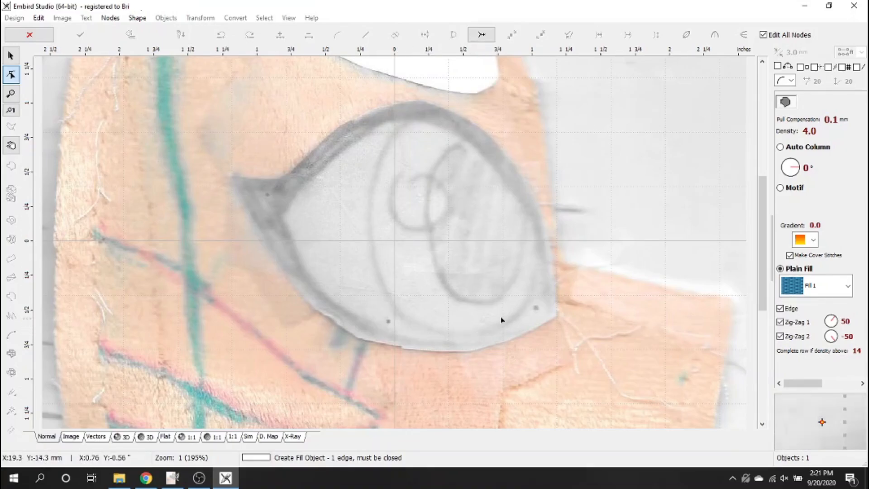
pyautogui.click(267, 210)
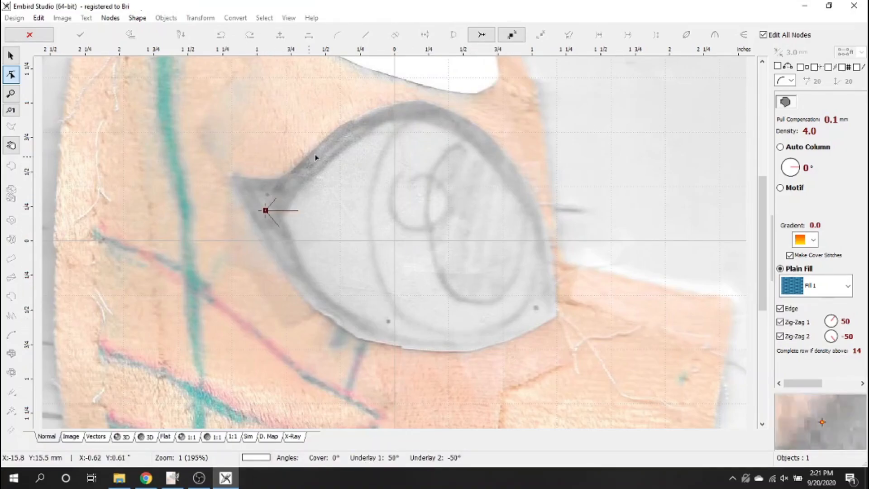
pyautogui.click(376, 116)
pyautogui.click(315, 163)
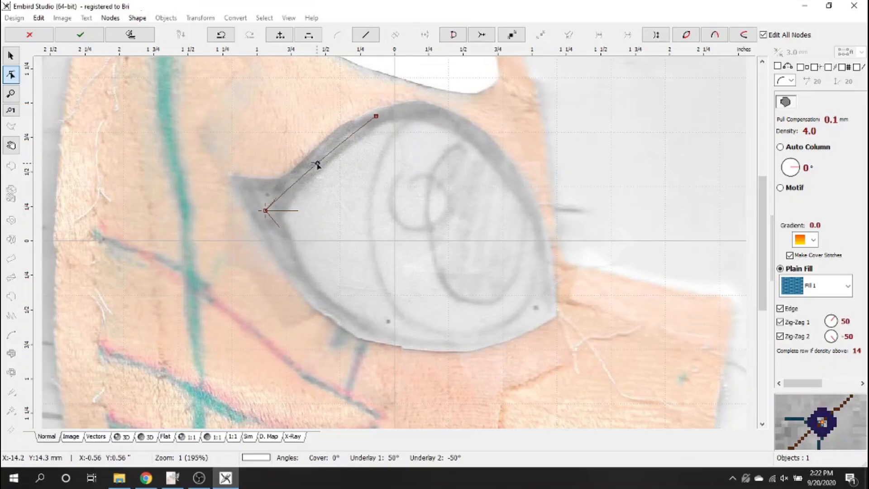
pyautogui.moveTo(377, 117); pyautogui.dragTo(433, 117)
pyautogui.moveTo(369, 119); pyautogui.dragTo(365, 121)
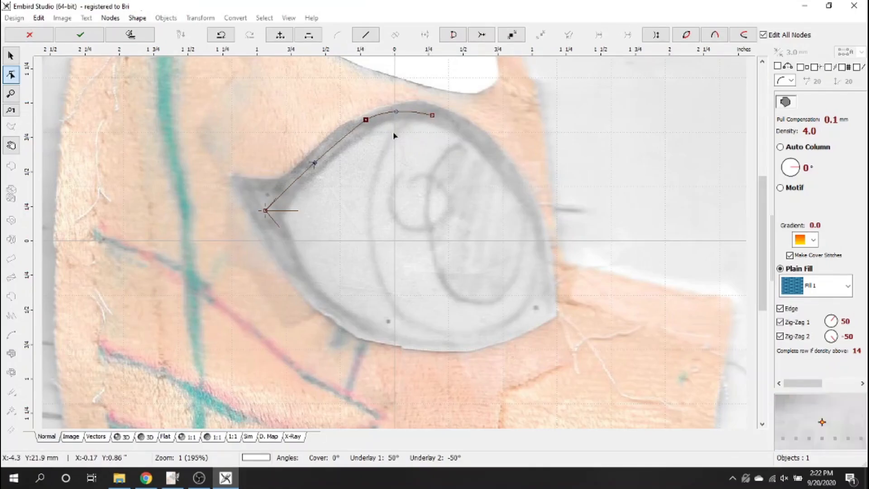
pyautogui.click(433, 116)
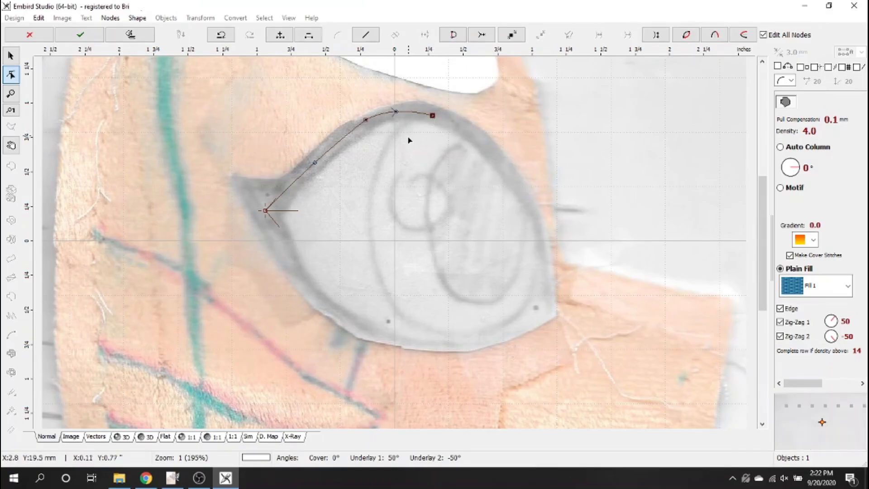
pyautogui.click(366, 121)
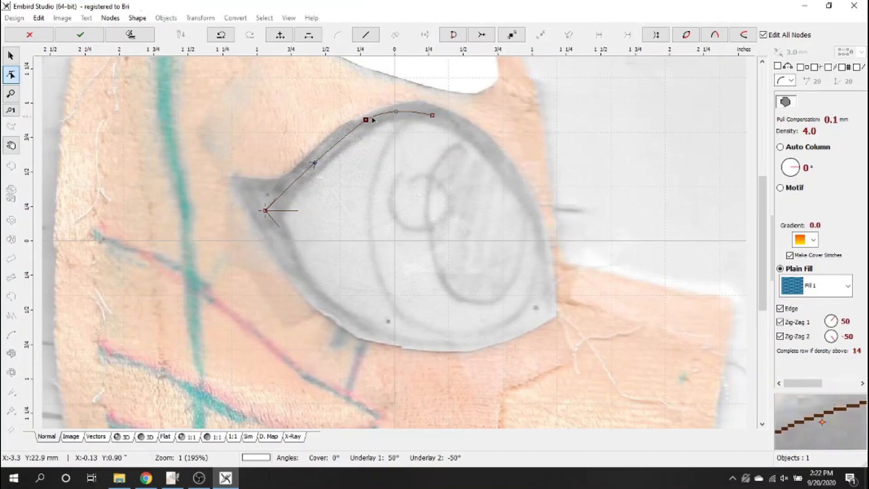
pyautogui.click(433, 116)
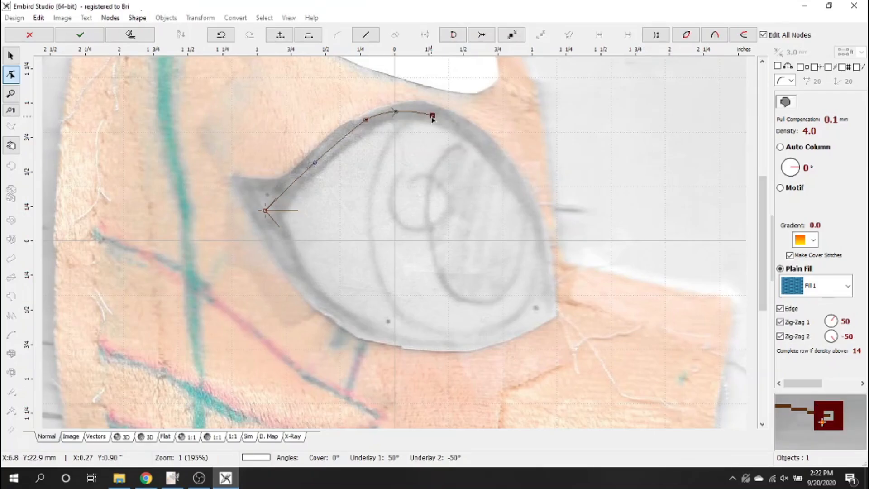
# Trace the iris outline with curved segments from the upper lid, down around its bottom and up to the eye's right edge.
pyautogui.click(381, 211)
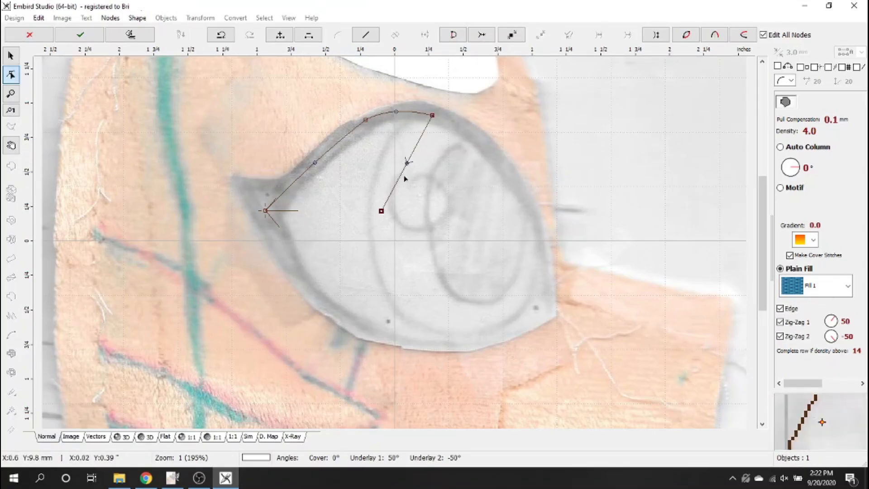
pyautogui.moveTo(407, 163); pyautogui.dragTo(396, 157)
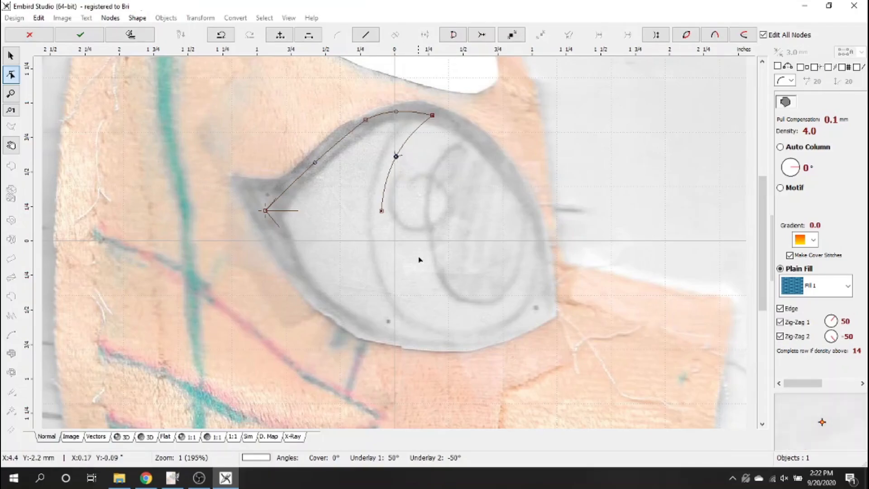
pyautogui.click(439, 320)
pyautogui.moveTo(412, 268); pyautogui.dragTo(401, 295)
pyautogui.moveTo(439, 320); pyautogui.dragTo(451, 324)
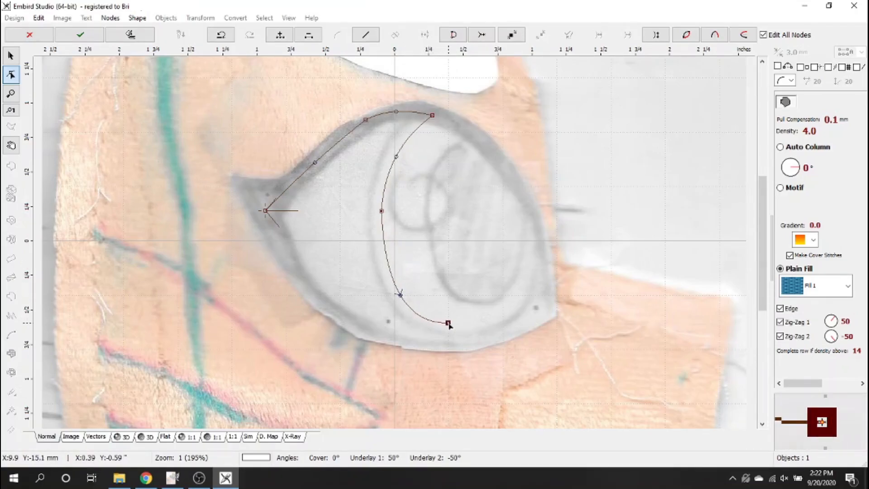
pyautogui.click(536, 231)
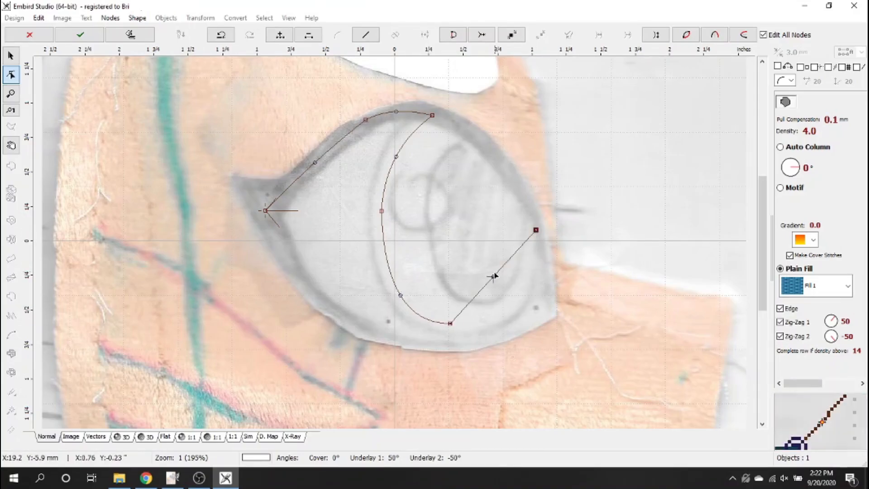
pyautogui.moveTo(493, 280); pyautogui.dragTo(511, 311)
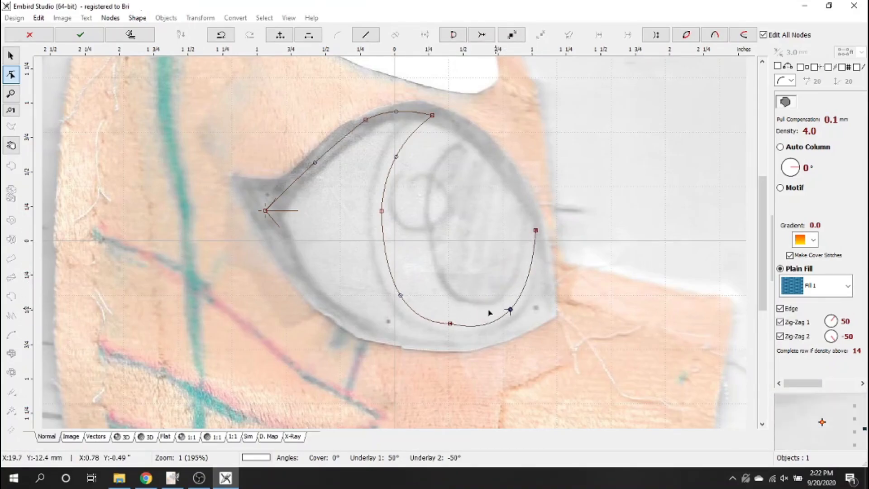
pyautogui.moveTo(450, 323); pyautogui.dragTo(447, 322)
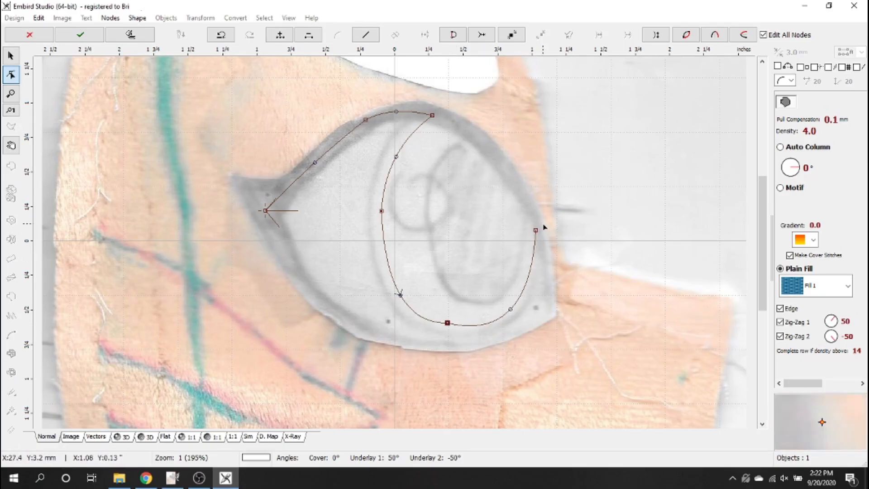
pyautogui.moveTo(536, 231); pyautogui.dragTo(538, 224)
# Trace the eye's right edge and lower edge with curved segments back to the starting node and finish the closed fill object.
pyautogui.click(552, 311)
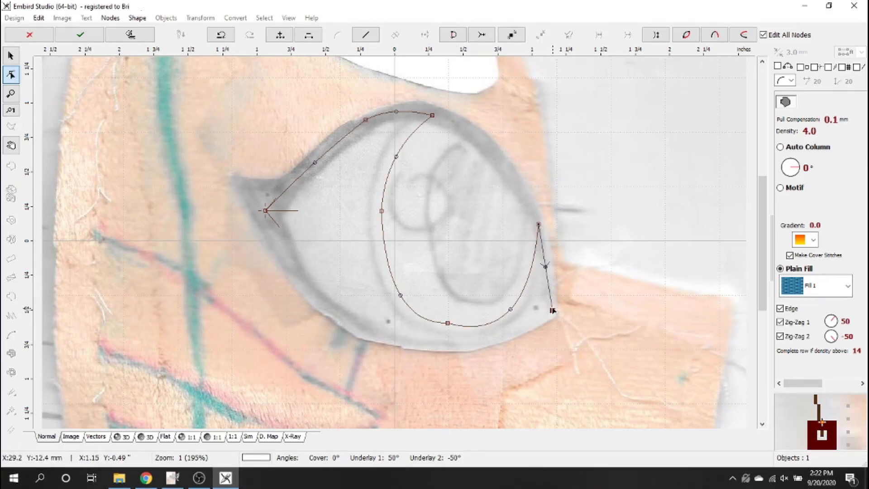
pyautogui.moveTo(546, 267); pyautogui.dragTo(547, 257)
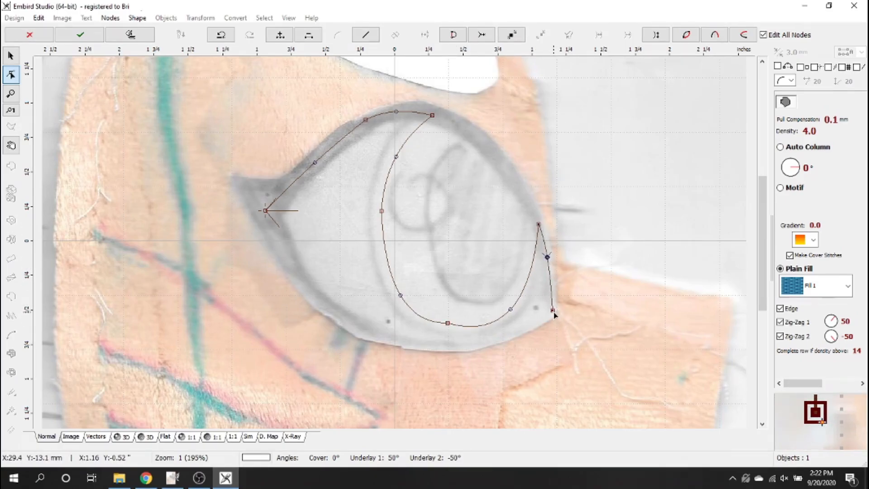
pyautogui.click(418, 340)
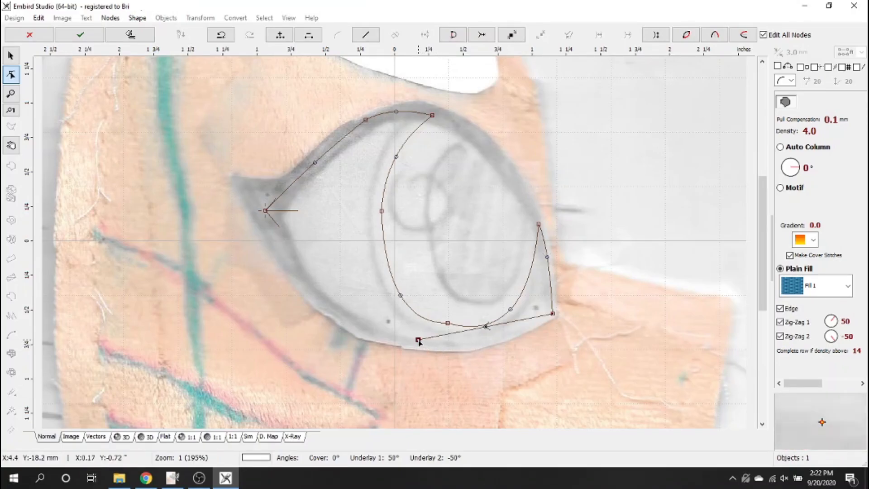
pyautogui.moveTo(485, 327); pyautogui.dragTo(477, 342)
pyautogui.moveTo(416, 342); pyautogui.dragTo(394, 339)
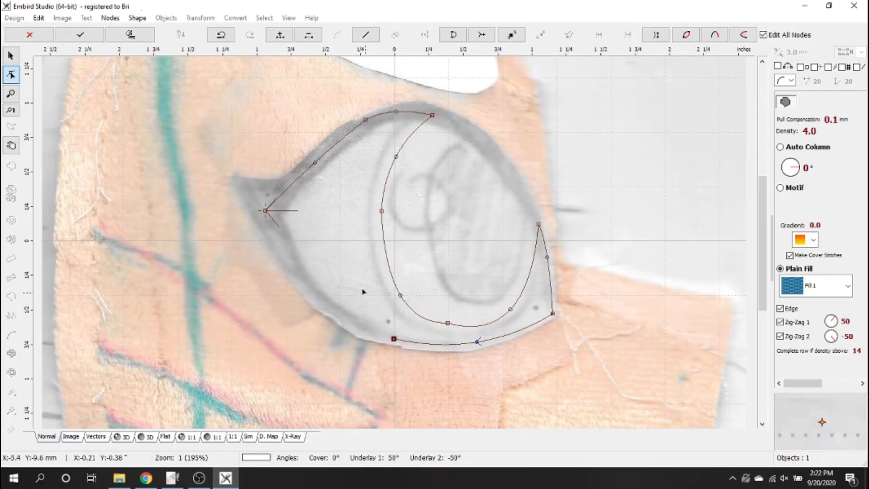
pyautogui.click(289, 242)
pyautogui.moveTo(288, 241); pyautogui.dragTo(264, 211)
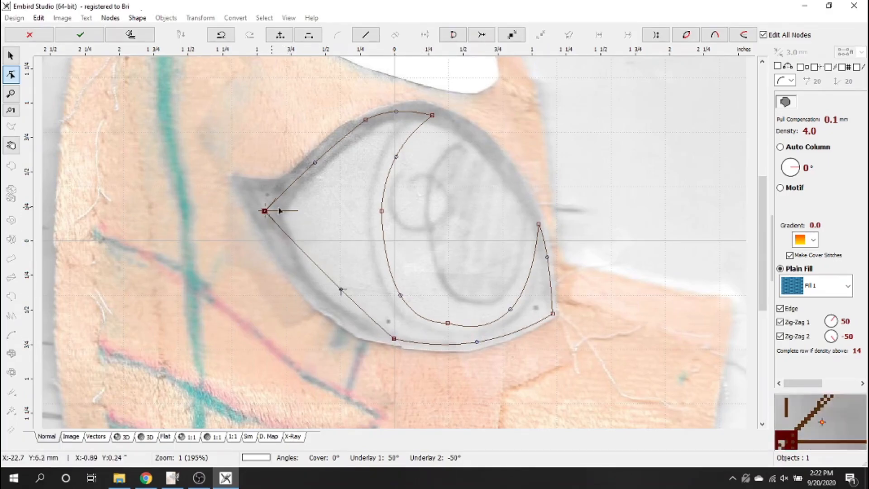
pyautogui.moveTo(340, 291); pyautogui.dragTo(322, 301)
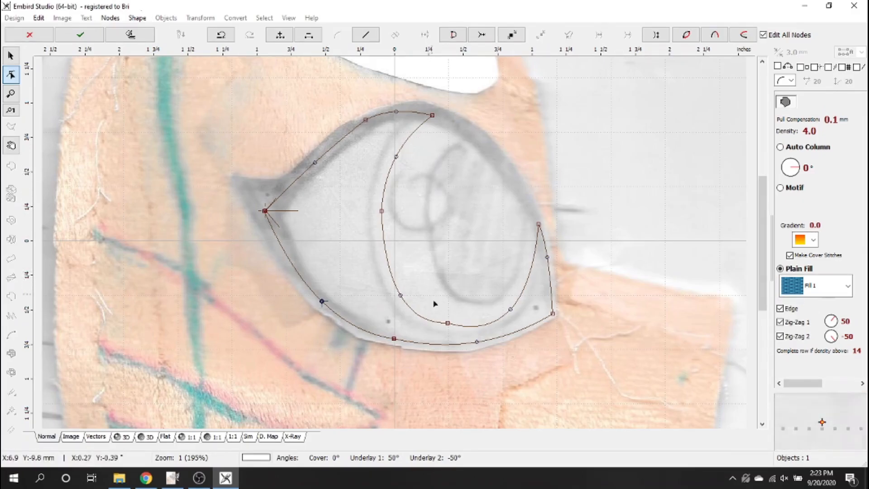
pyautogui.click(82, 38)
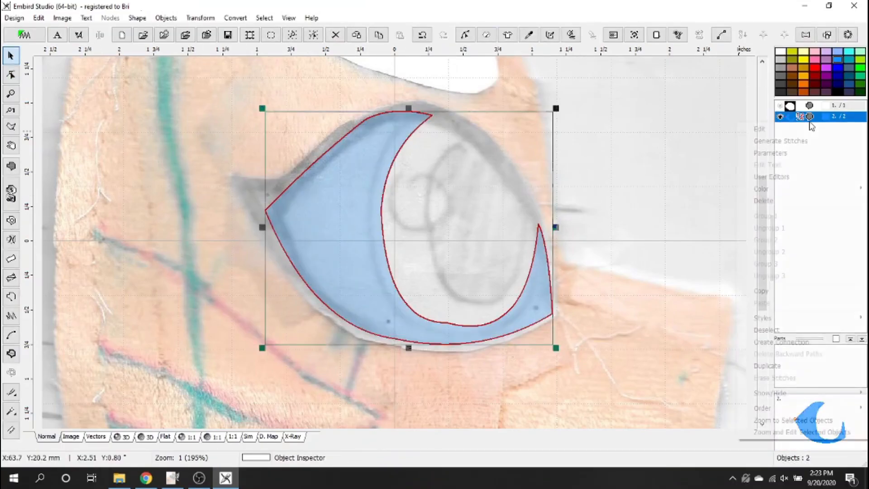
# Change the color of the new crescent-shaped fill object to white.
pyautogui.rightClick(805, 130)
pyautogui.moveTo(757, 187)
pyautogui.click(693, 188)
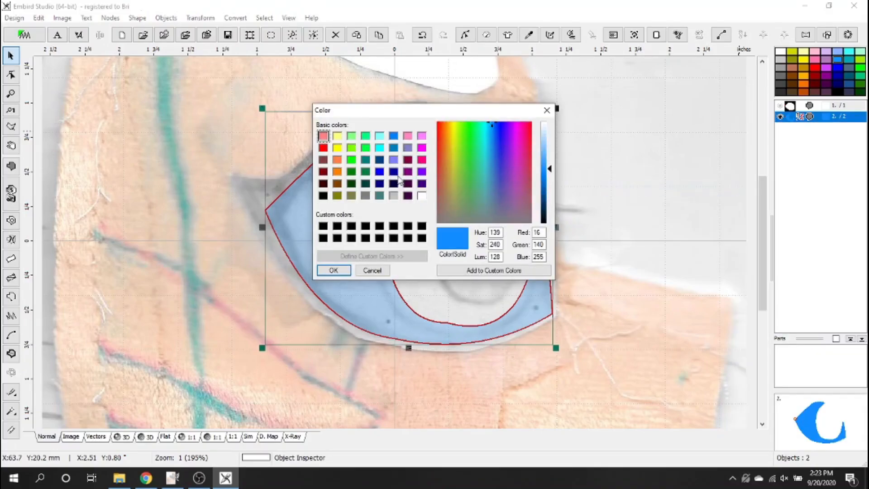
pyautogui.click(421, 196)
pyautogui.click(337, 271)
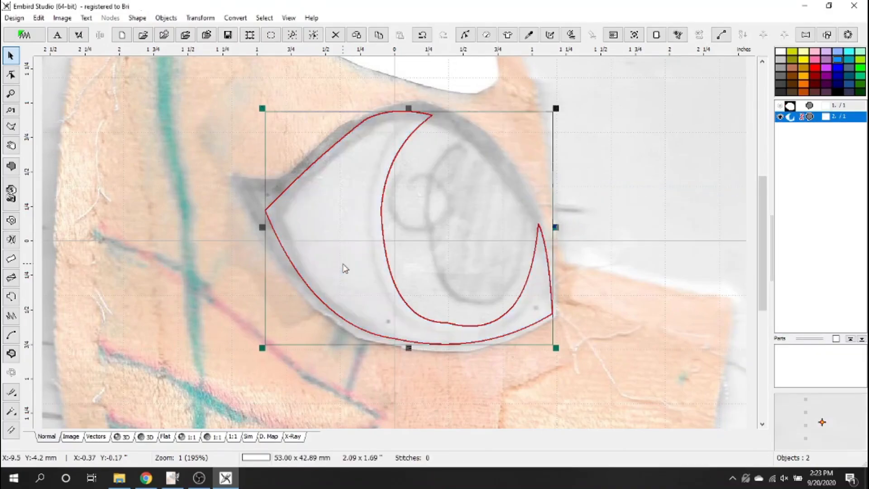
# Generate stitches for the white crescent fill object and display it in the 3D preview.
pyautogui.rightClick(350, 151)
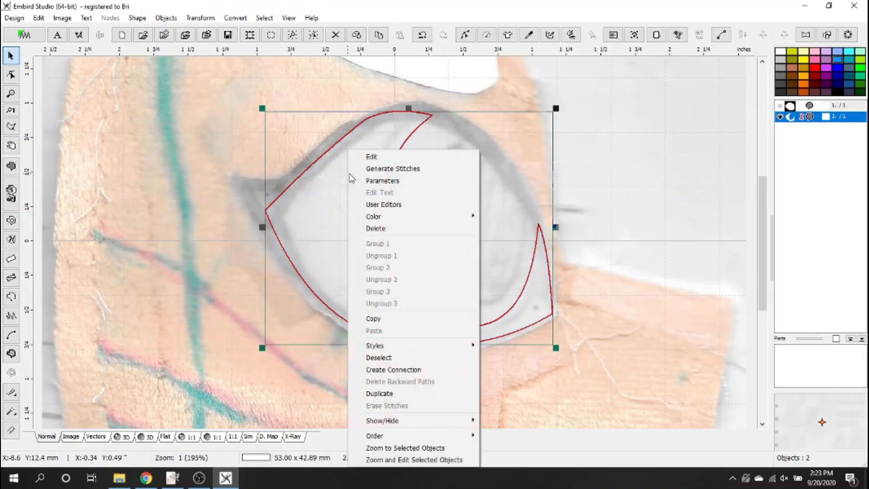
pyautogui.click(408, 169)
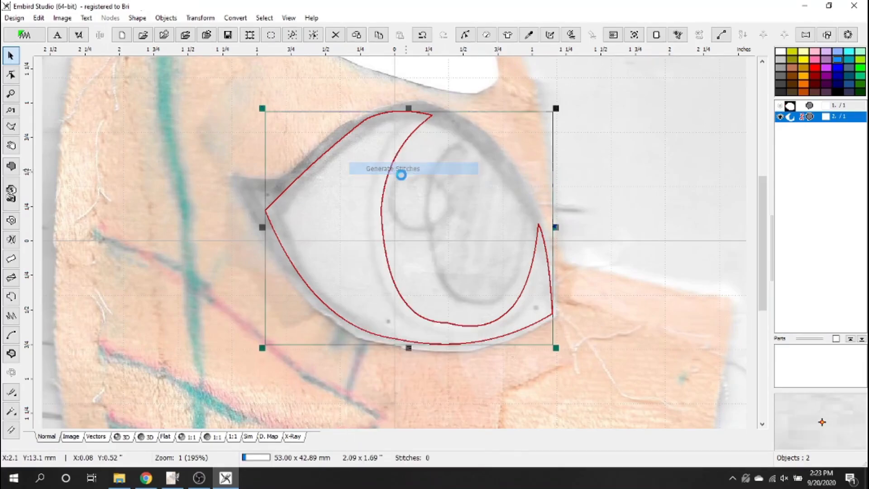
pyautogui.click(126, 437)
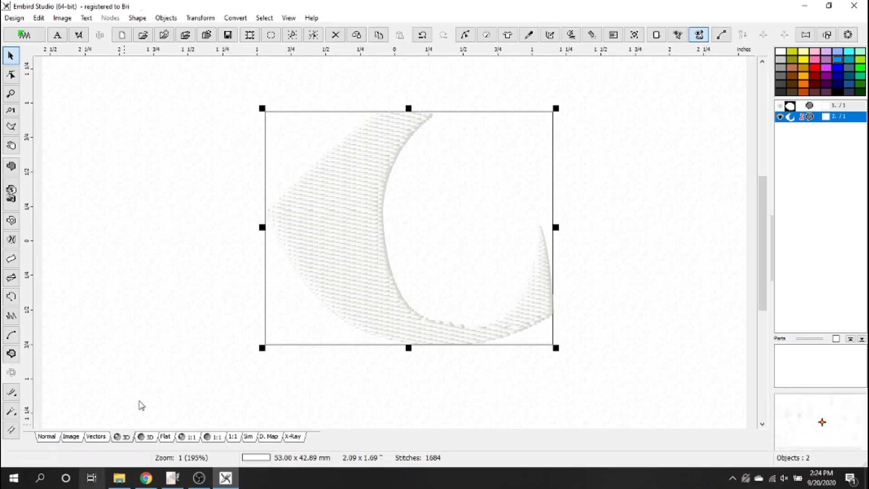
# Place the crescent's start point on its upper-left edge node and its fill end point on the upper tip node.
pyautogui.click(177, 335)
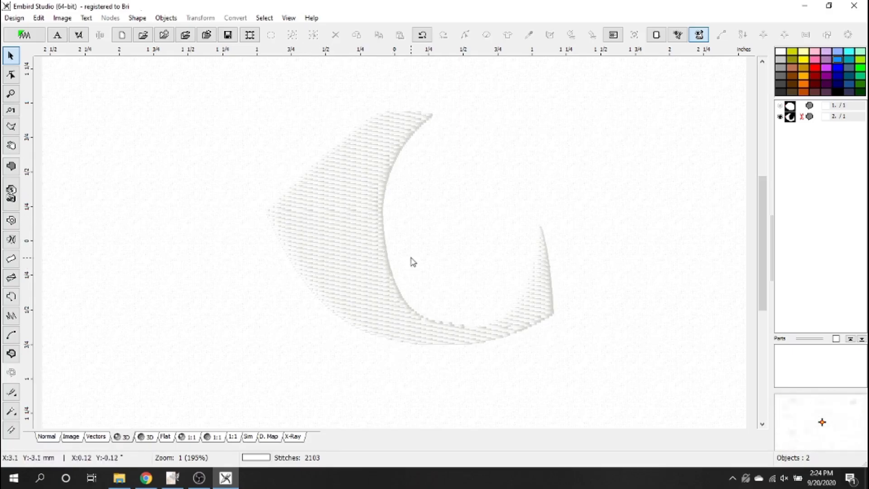
pyautogui.scroll(1, 310, 204)
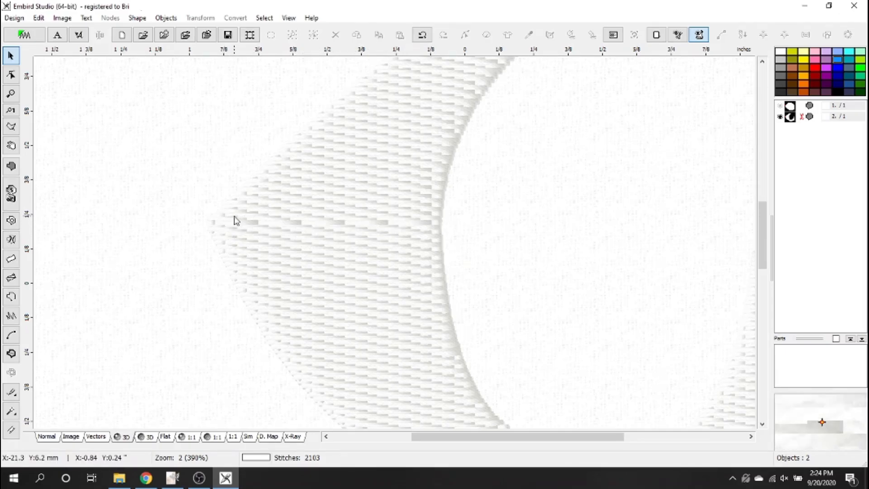
pyautogui.scroll(-1, 347, 268)
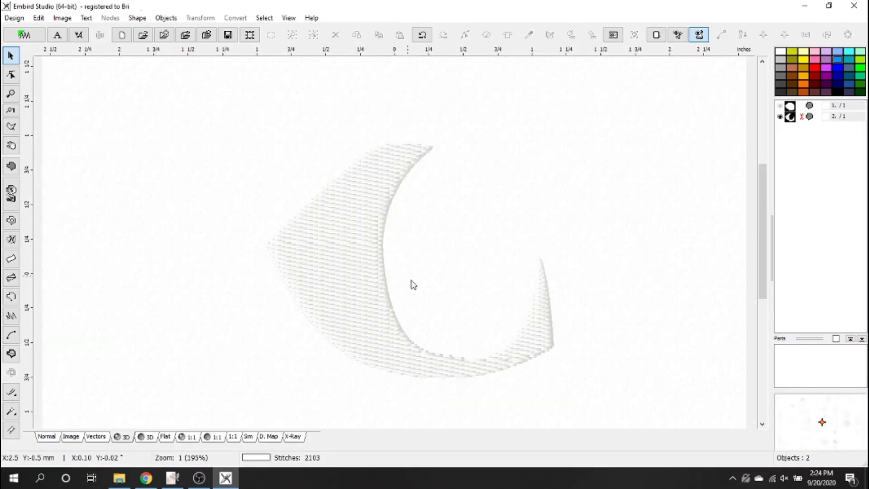
pyautogui.scroll(1, 393, 219)
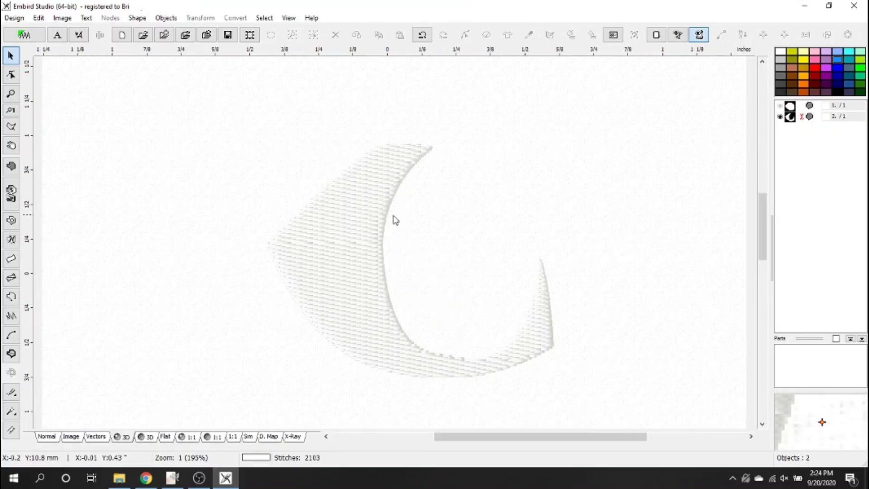
pyautogui.scroll(-1, 390, 224)
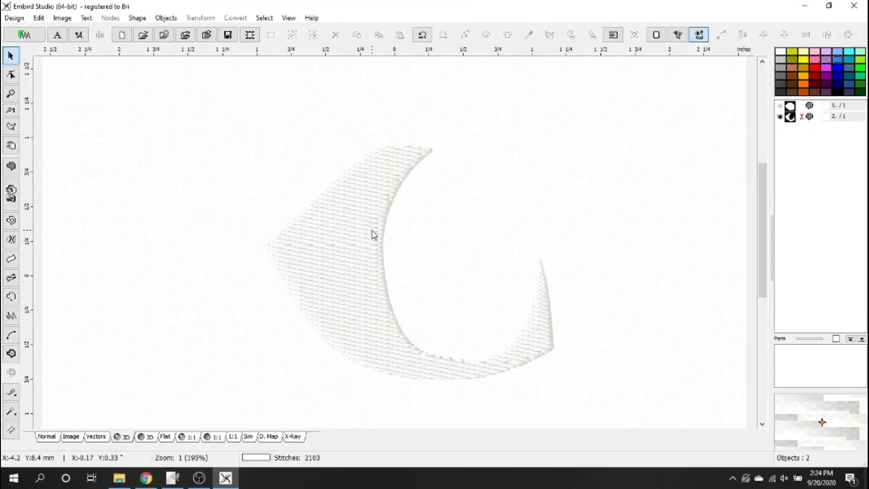
pyautogui.click(367, 189)
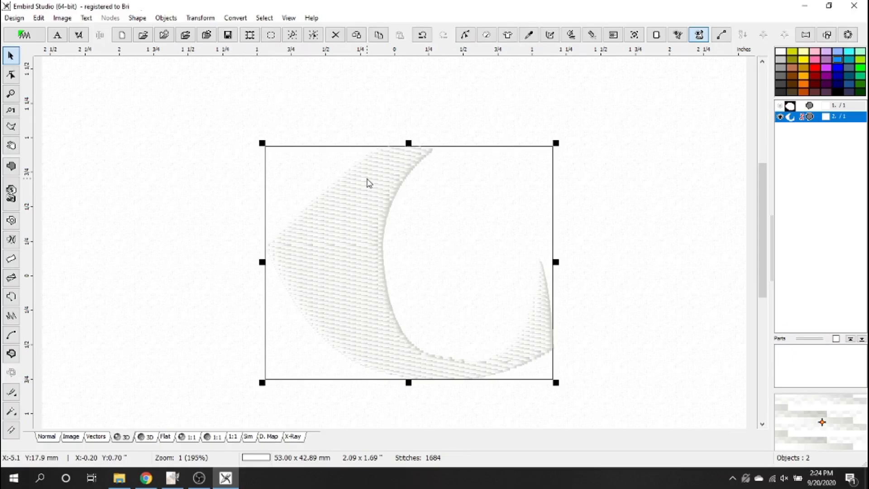
pyautogui.rightClick(368, 183)
pyautogui.click(390, 157)
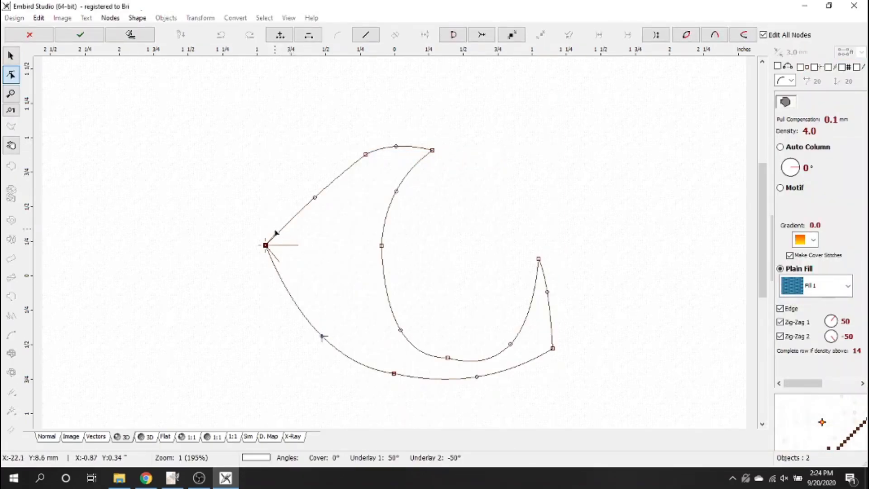
pyautogui.rightClick(367, 155)
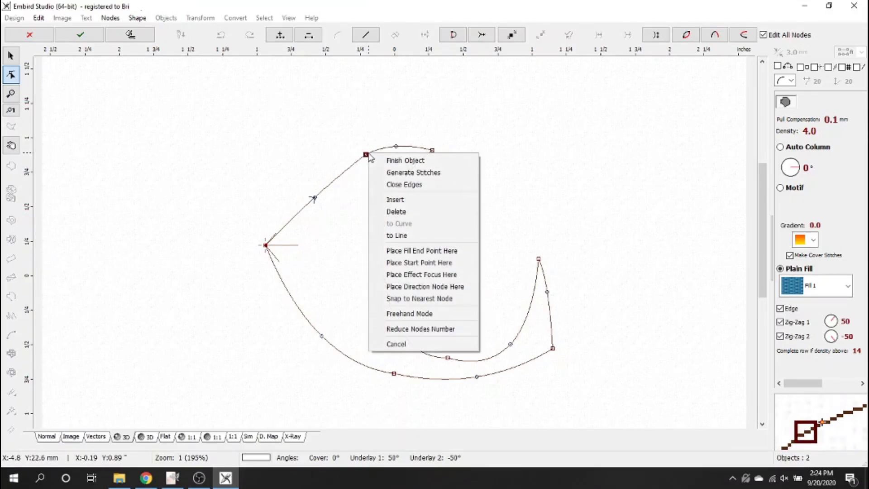
pyautogui.click(433, 263)
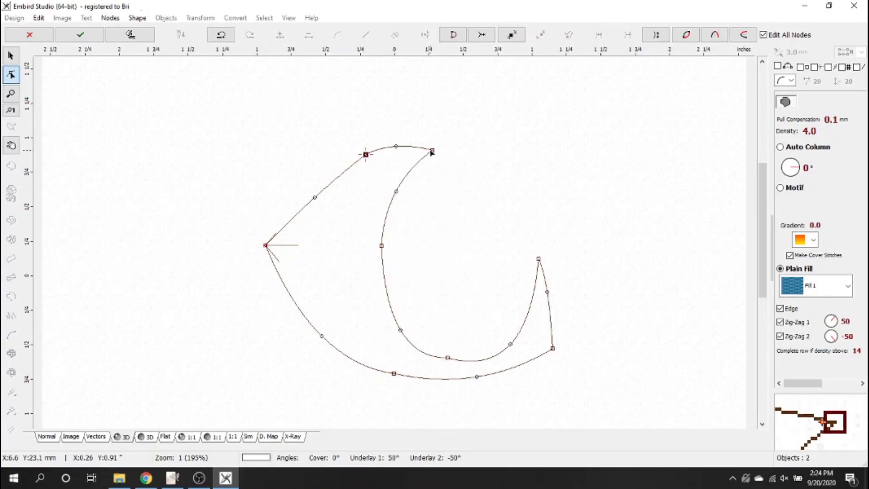
pyautogui.rightClick(440, 174)
pyautogui.click(464, 248)
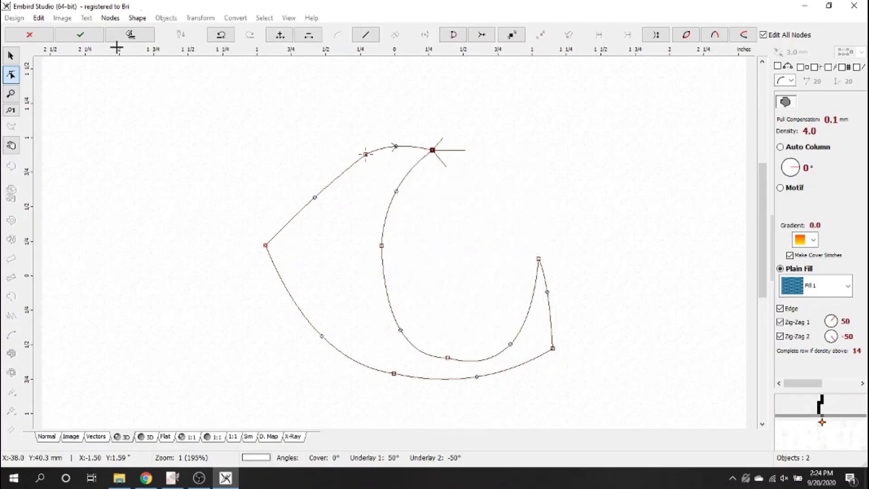
# Regenerate the crescent's stitches and compare them with the scan in the normal and 3D views.
pyautogui.rightClick(367, 229)
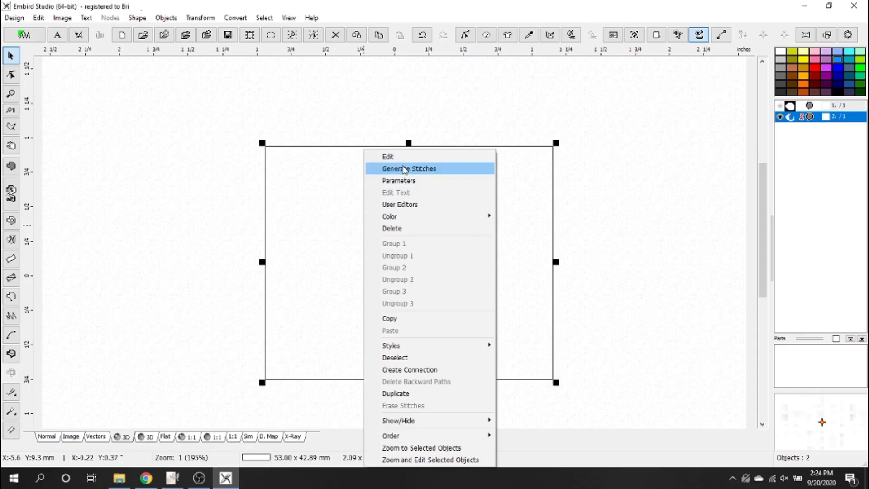
pyautogui.click(402, 168)
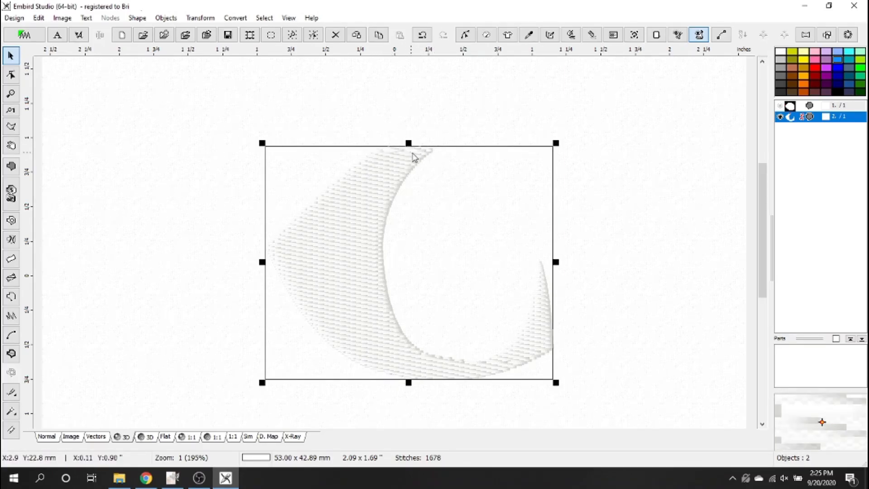
pyautogui.click(45, 435)
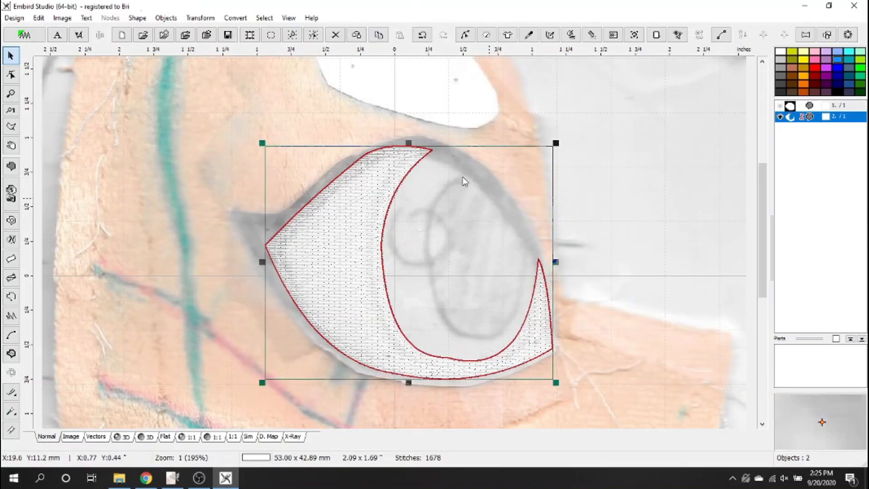
pyautogui.click(123, 437)
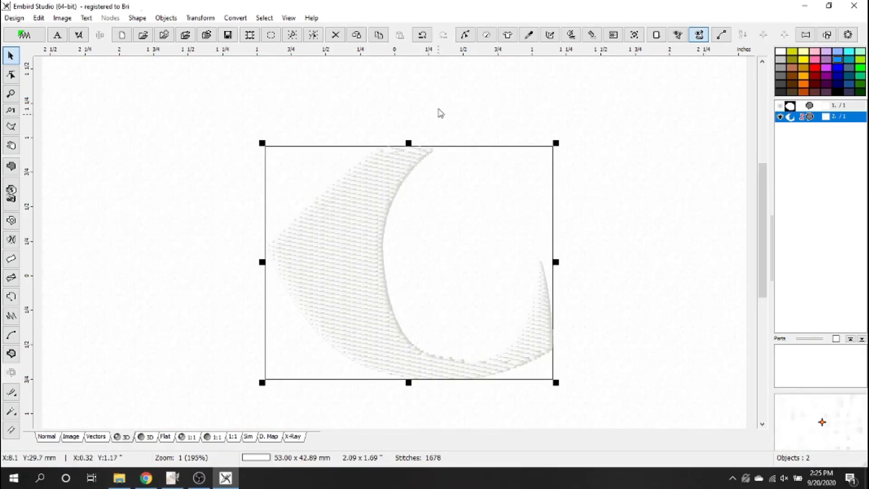
# Set the crescent fill's density to 2.0 in its parameters and apply it.
pyautogui.rightClick(351, 223)
pyautogui.click(382, 182)
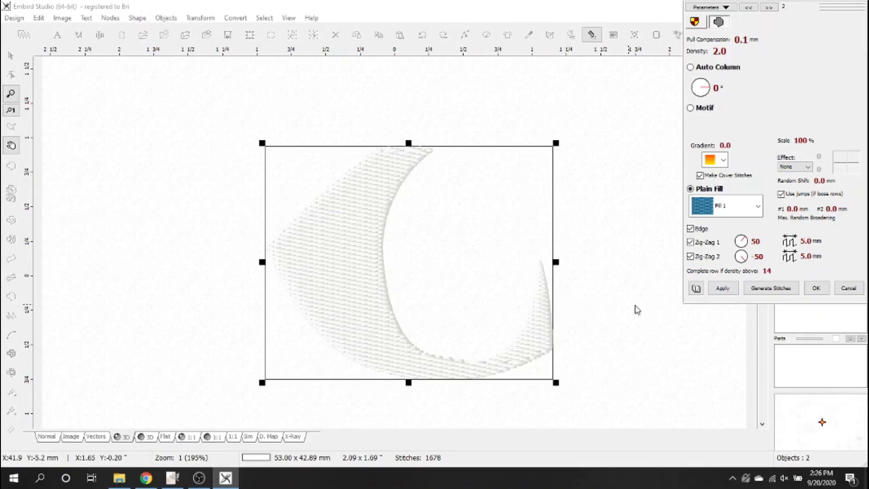
pyautogui.click(721, 289)
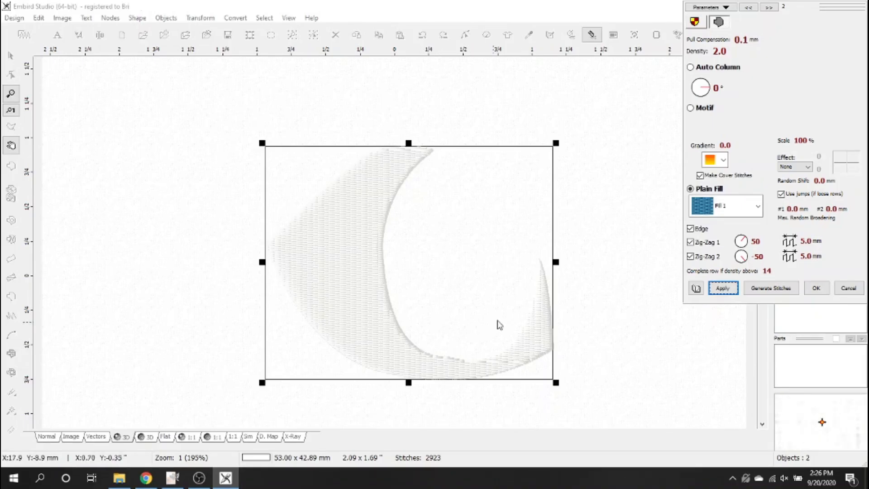
# Change the crescent's plain fill pattern to Bricks and apply it.
pyautogui.click(750, 205)
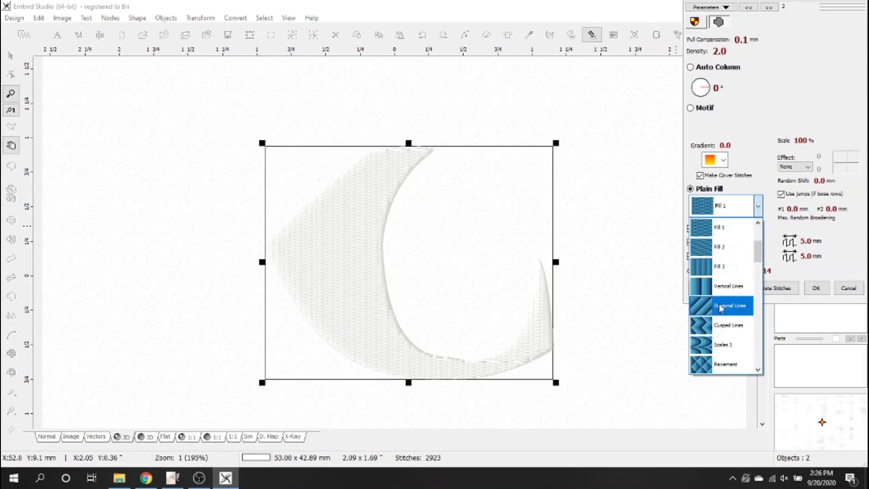
pyautogui.scroll(-1, 725, 327)
pyautogui.scroll(-1, 723, 325)
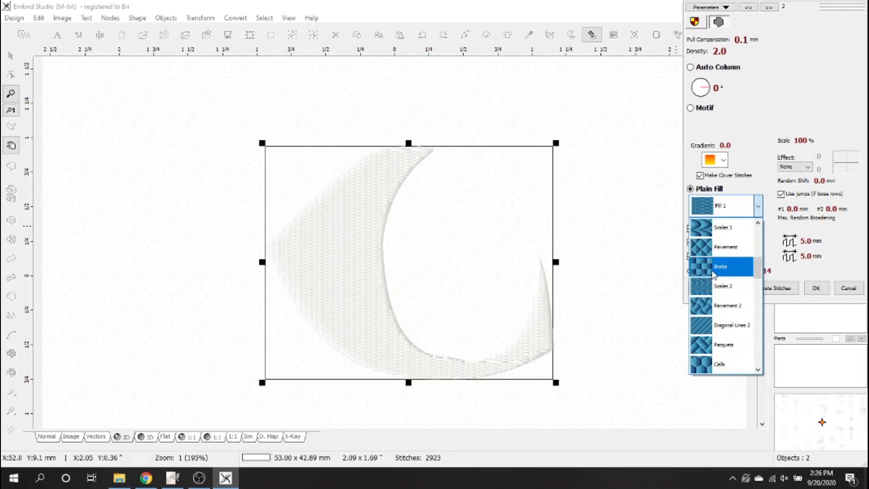
pyautogui.click(720, 271)
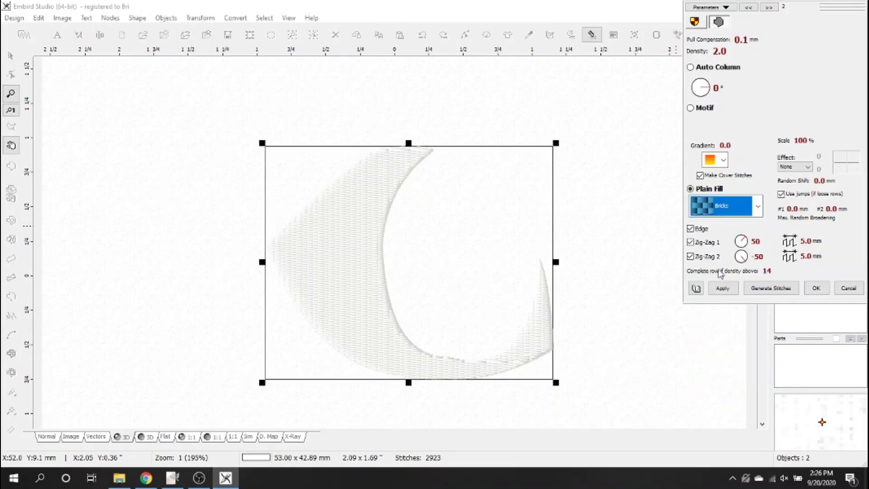
pyautogui.click(723, 287)
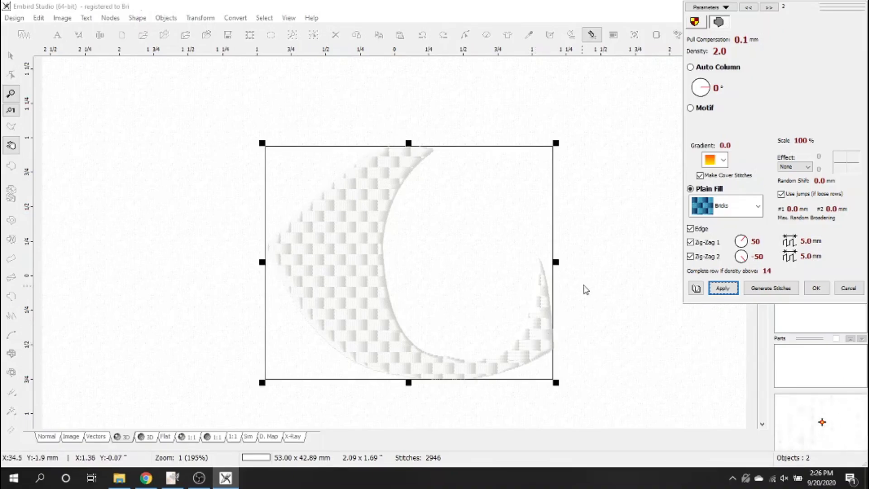
# Replace the Bricks pattern with Fill 2 and apply it to the crescent.
pyautogui.click(702, 212)
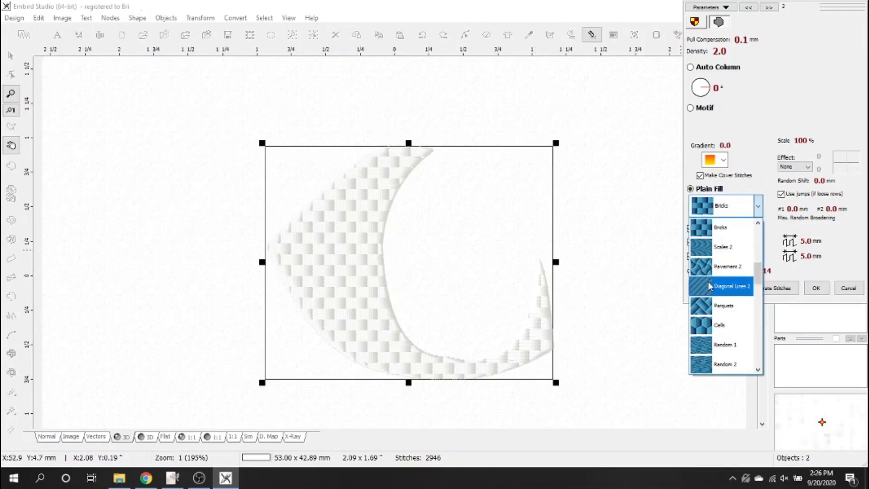
pyautogui.scroll(5, 710, 286)
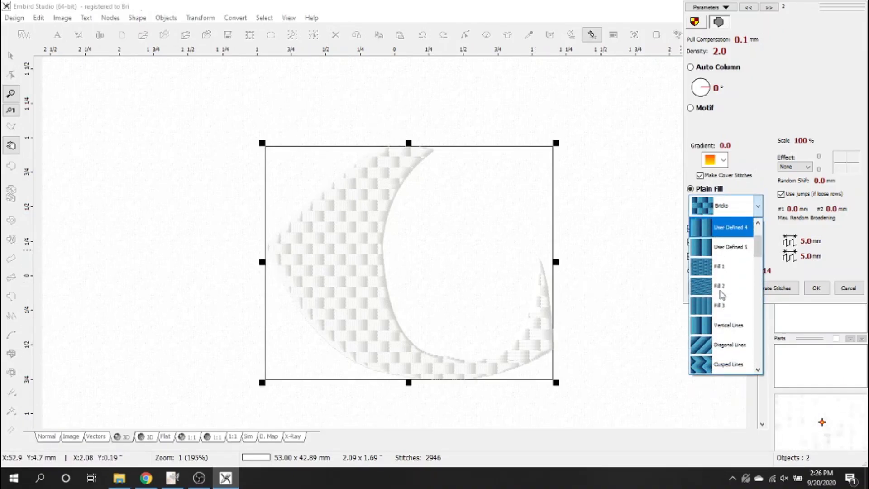
pyautogui.click(734, 272)
pyautogui.click(729, 207)
pyautogui.click(726, 247)
pyautogui.click(714, 289)
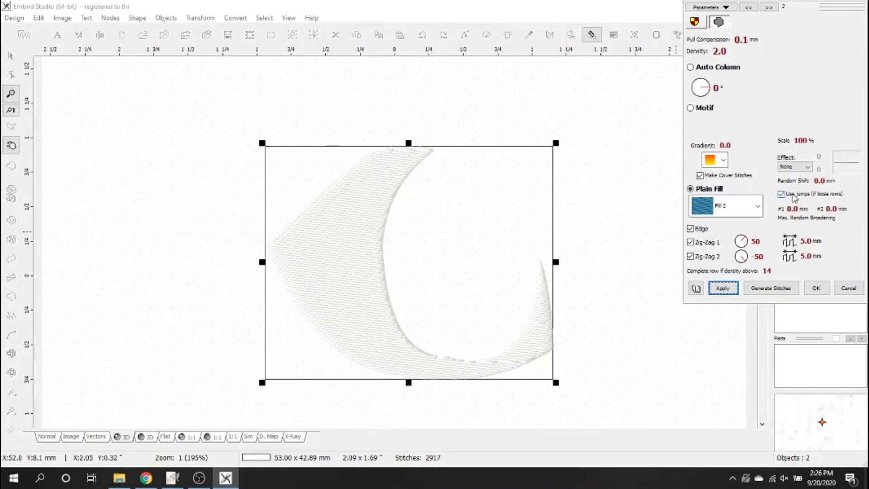
# Switch the crescent's plain fill pattern to Fill 1 and apply it for comparison.
pyautogui.click(744, 208)
pyautogui.click(758, 224)
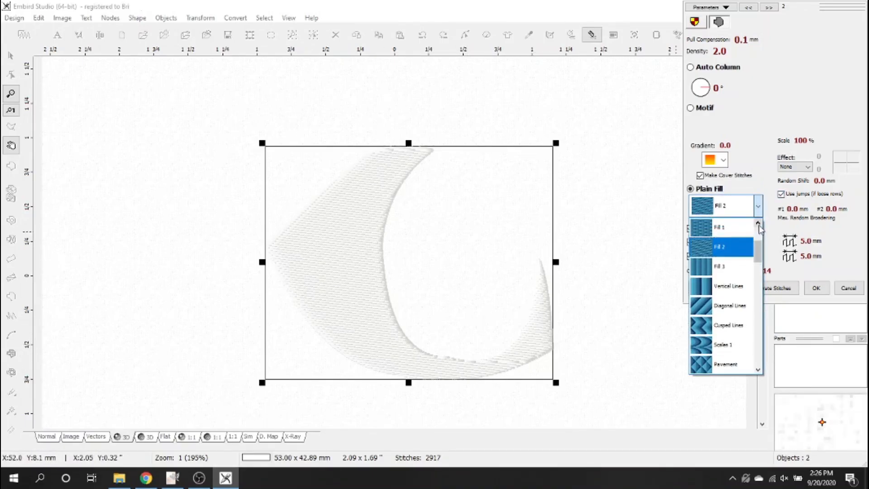
pyautogui.click(731, 232)
pyautogui.click(733, 289)
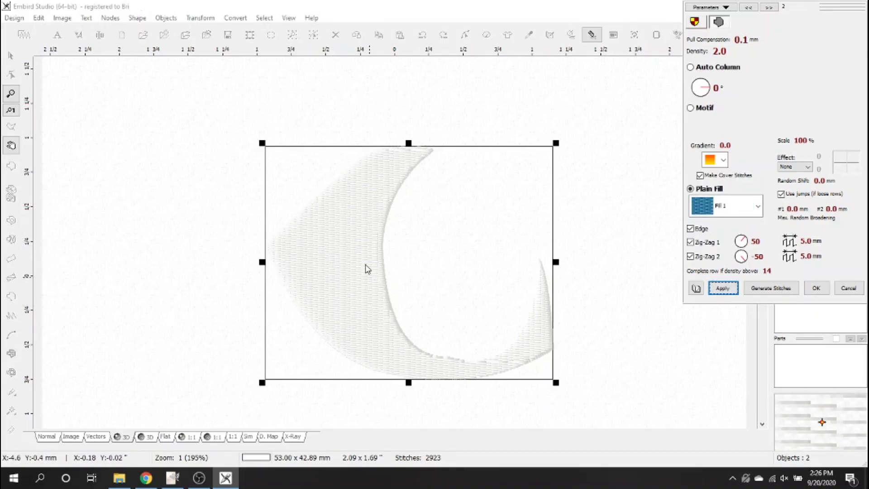
# Set the crescent's plain fill pattern to Fill 2, accept the parameters and deselect the object.
pyautogui.click(728, 213)
pyautogui.click(737, 247)
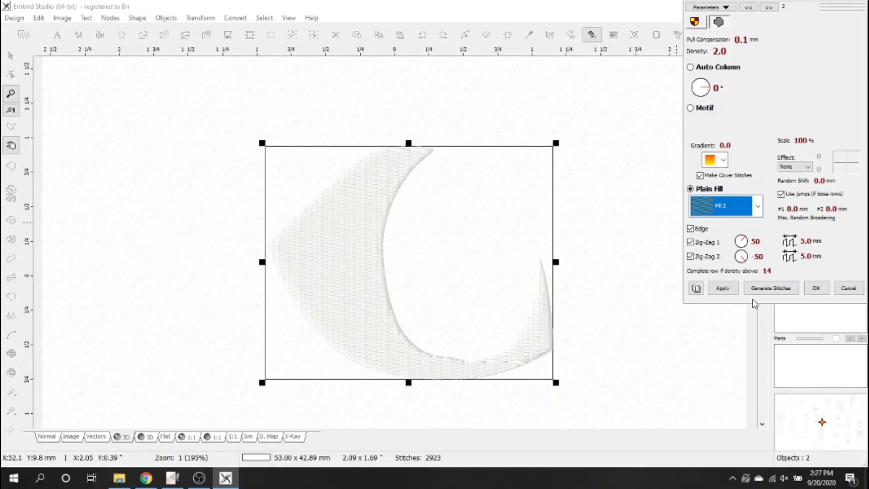
pyautogui.click(731, 291)
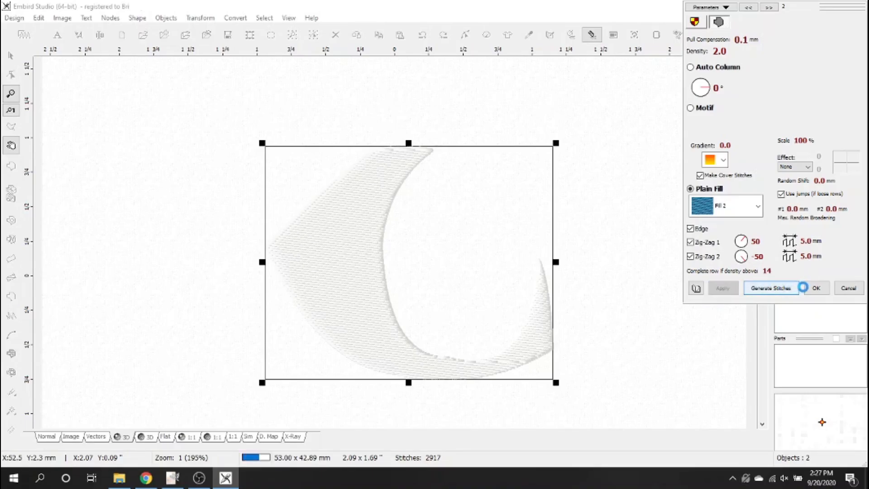
pyautogui.click(816, 288)
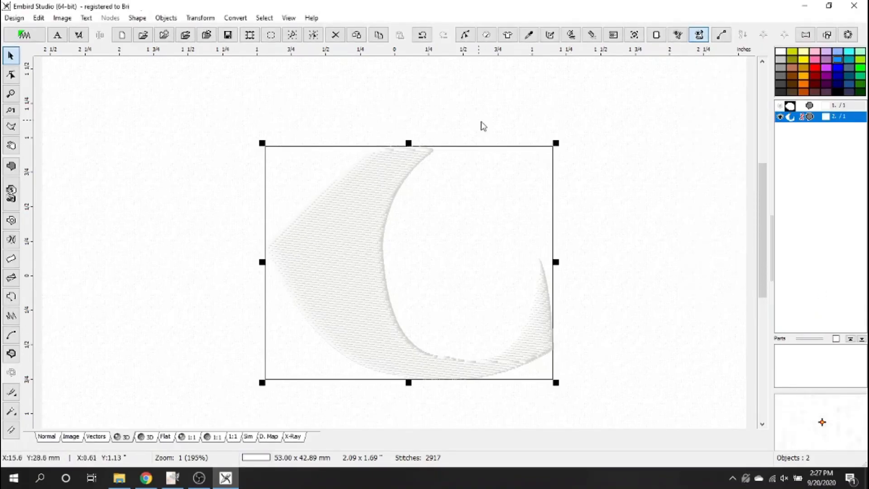
pyautogui.click(269, 378)
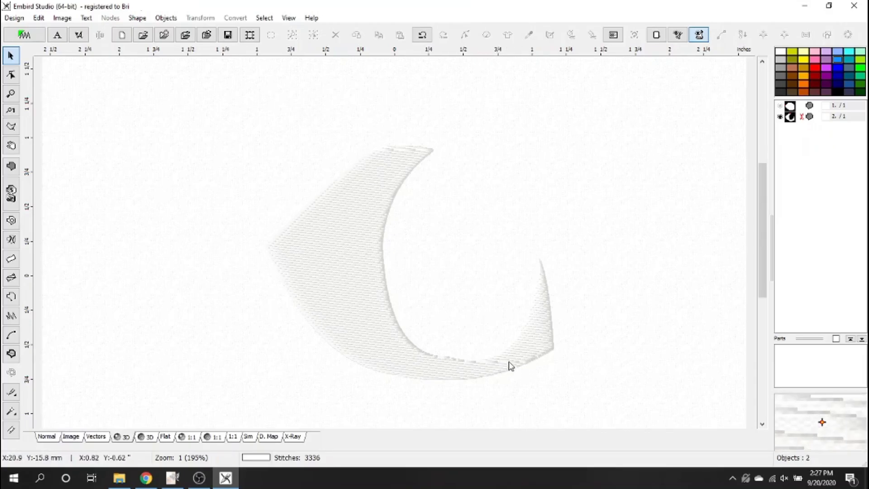
# Place both the start point and the fill end point on the node at the crescent's right-hand tip.
pyautogui.click(375, 306)
pyautogui.rightClick(374, 306)
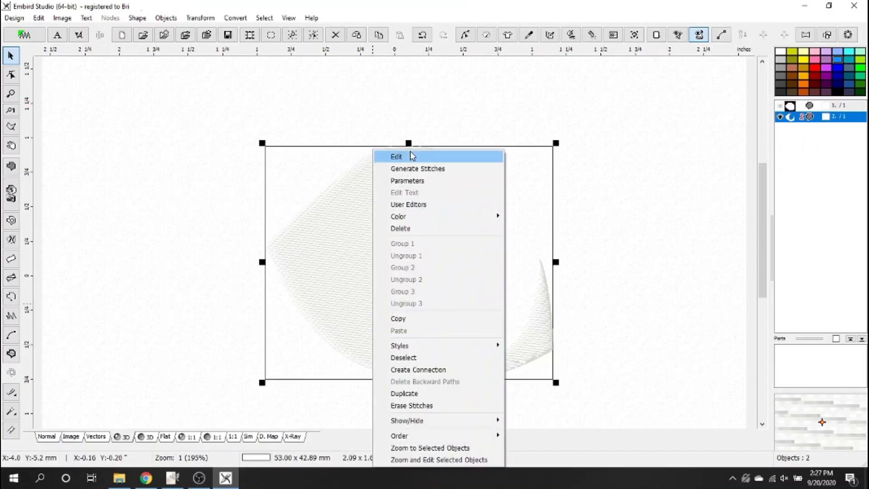
pyautogui.click(383, 153)
pyautogui.rightClick(540, 258)
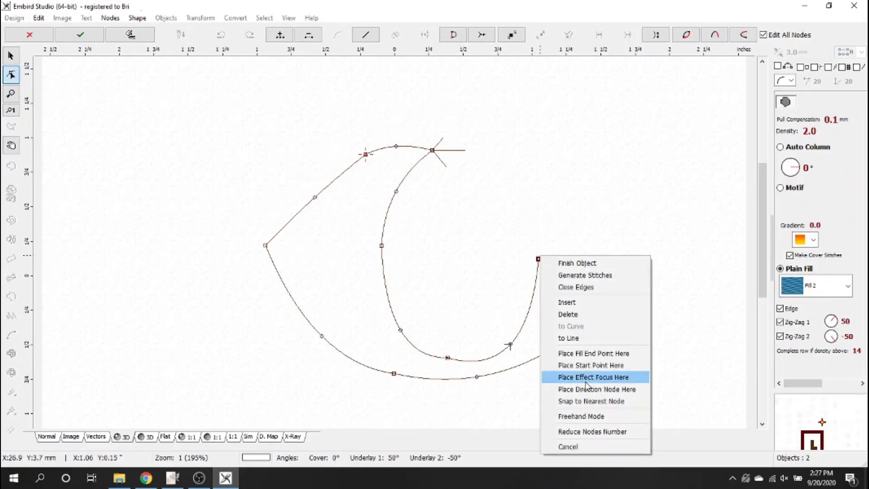
pyautogui.click(592, 377)
pyautogui.rightClick(538, 259)
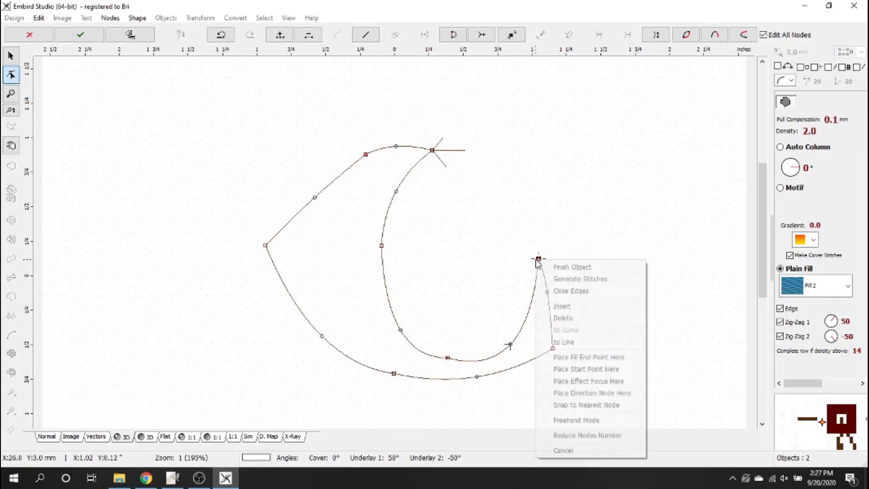
pyautogui.click(584, 353)
# Finish editing the crescent's nodes and regenerate its stitches.
pyautogui.click(94, 40)
pyautogui.rightClick(379, 265)
pyautogui.click(421, 168)
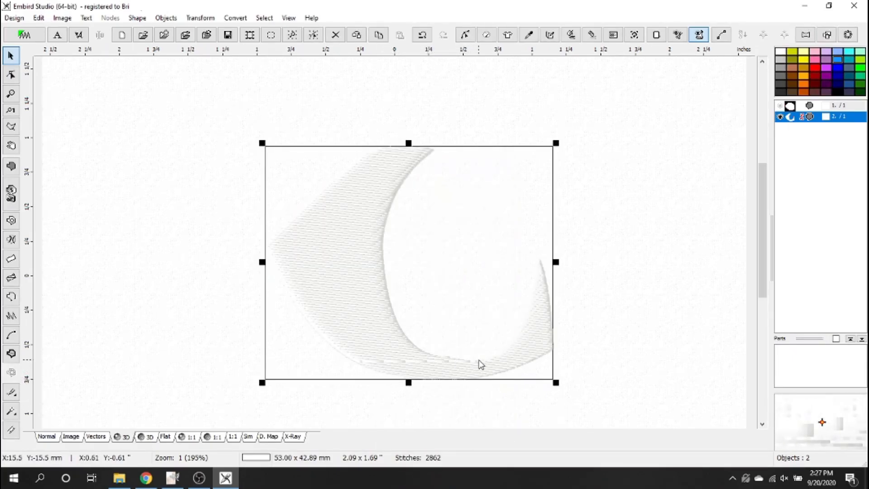
# Place the crescent's start point on its bottom-edge node and its fill end point on the lower-right corner node.
pyautogui.rightClick(349, 285)
pyautogui.click(394, 157)
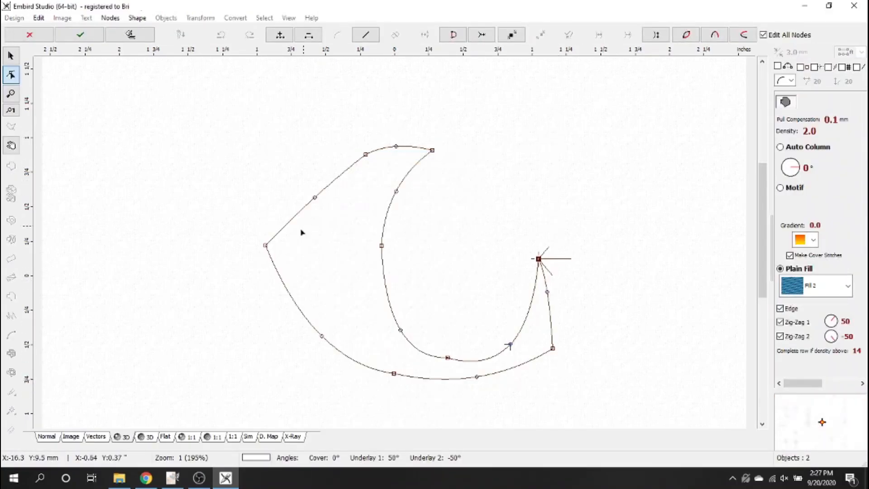
pyautogui.rightClick(395, 376)
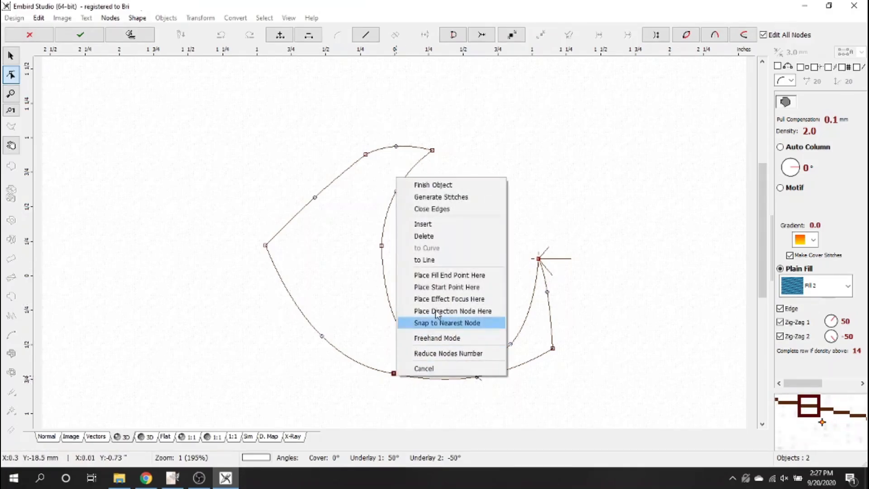
pyautogui.click(453, 288)
pyautogui.rightClick(553, 349)
pyautogui.click(553, 348)
pyautogui.rightClick(553, 349)
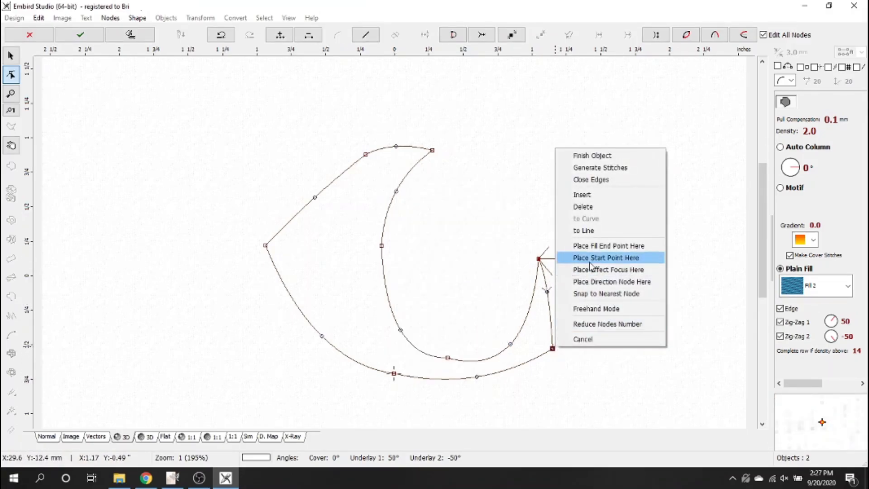
pyautogui.click(596, 246)
# Finish the node editing and regenerate the crescent's stitches.
pyautogui.click(80, 34)
pyautogui.rightClick(343, 149)
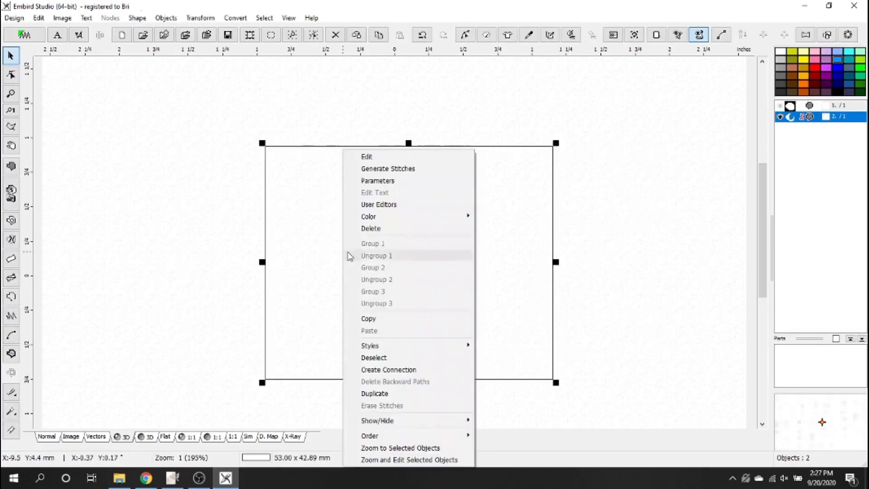
pyautogui.click(386, 168)
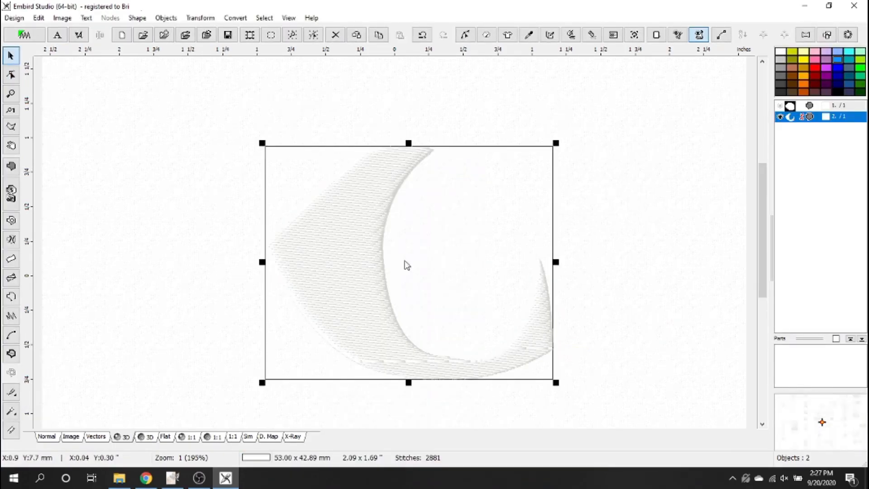
# Place the crescent's start point on its upper tip node and its fill end point on the far-left corner node.
pyautogui.rightClick(345, 288)
pyautogui.click(362, 156)
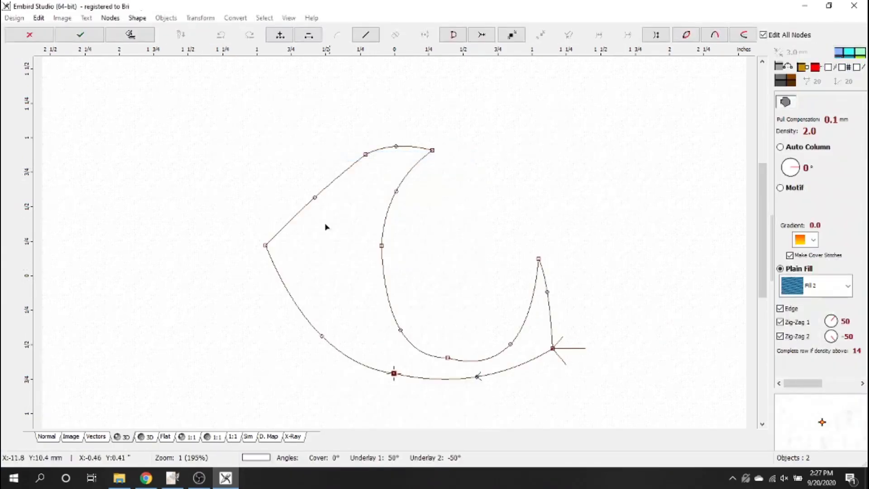
pyautogui.rightClick(266, 246)
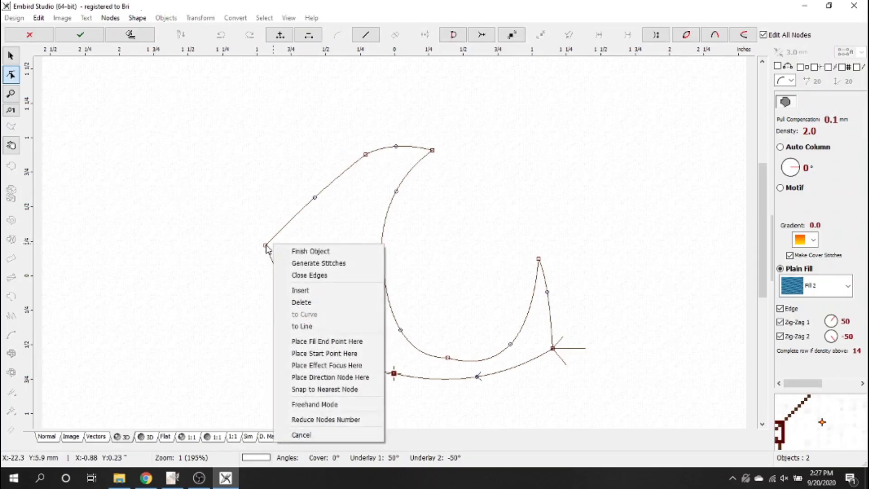
pyautogui.click(313, 354)
pyautogui.rightClick(433, 150)
pyautogui.click(457, 261)
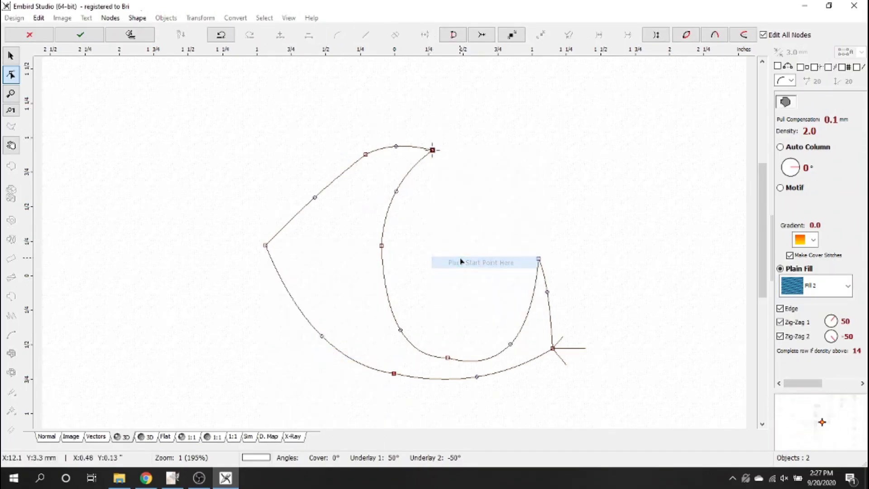
pyautogui.rightClick(432, 150)
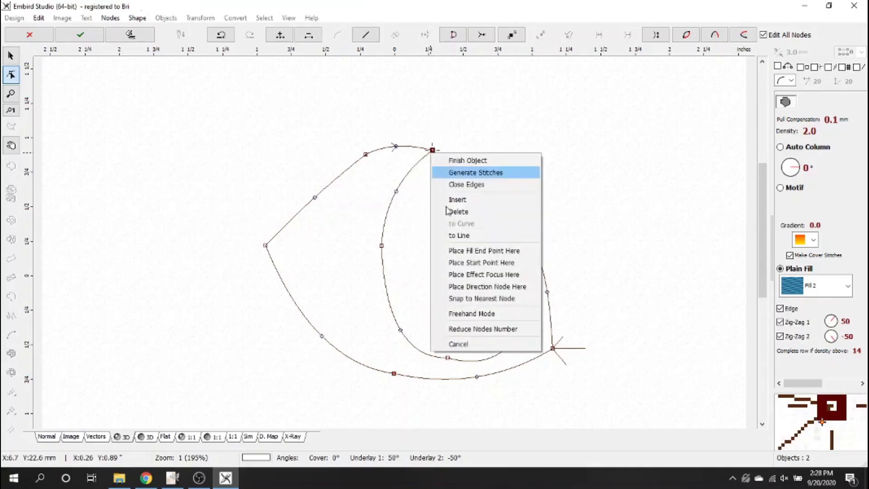
pyautogui.click(464, 262)
pyautogui.rightClick(266, 245)
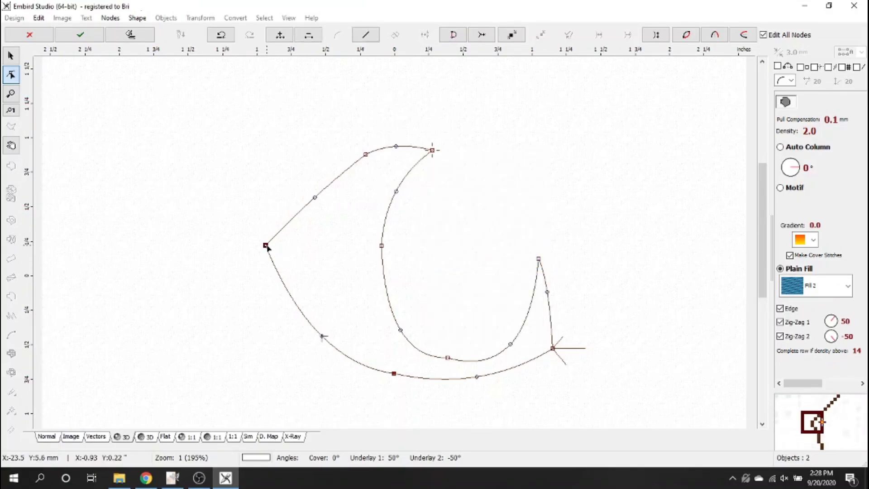
pyautogui.click(306, 343)
# Accept the edited crescent and generate its stitches again with the start at the upper tip.
pyautogui.click(80, 35)
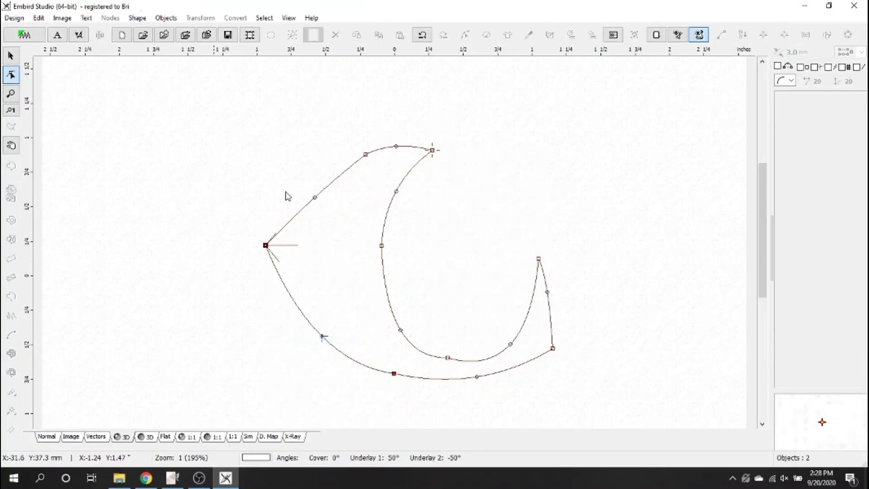
pyautogui.rightClick(326, 187)
pyautogui.click(353, 170)
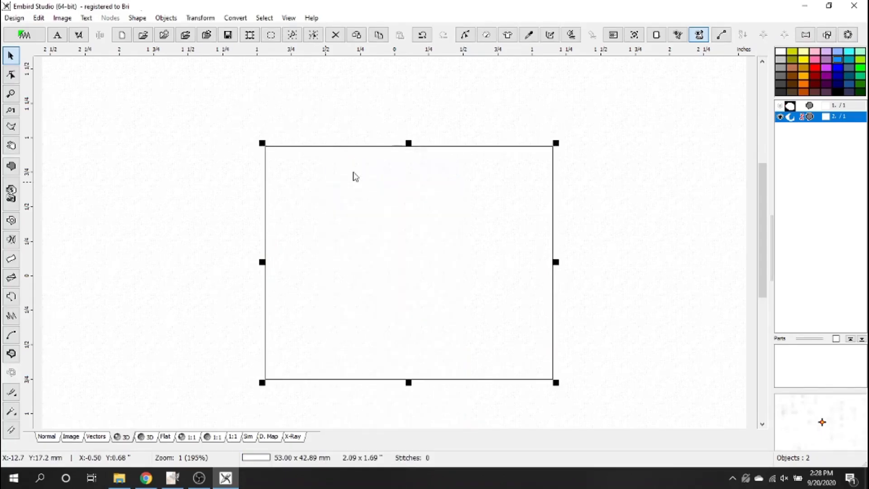
# Place both the start point and the fill end point on the crescent's bottom-edge node and finish editing.
pyautogui.doubleClick(393, 378)
pyautogui.rightClick(393, 379)
pyautogui.click(430, 277)
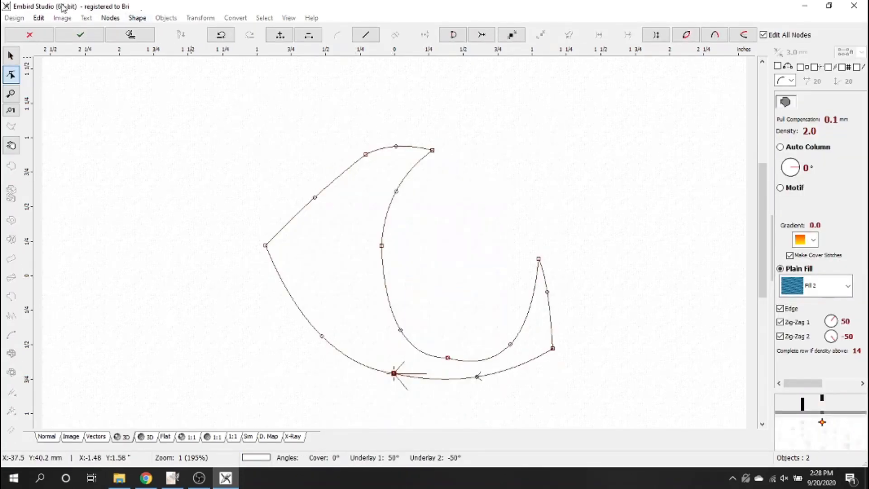
pyautogui.click(81, 34)
# Generate the crescent's stitches with the new start and end points, and deselect the object.
pyautogui.rightClick(325, 182)
pyautogui.click(346, 179)
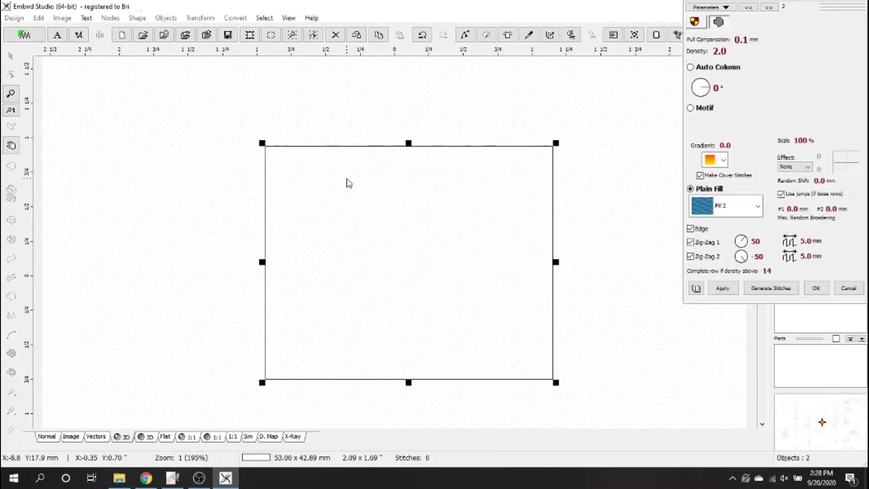
pyautogui.click(849, 290)
pyautogui.rightClick(497, 167)
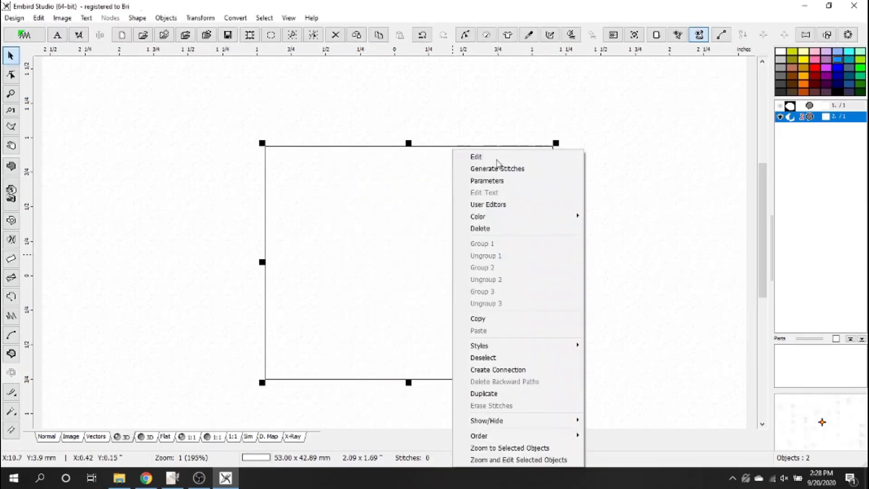
pyautogui.click(501, 168)
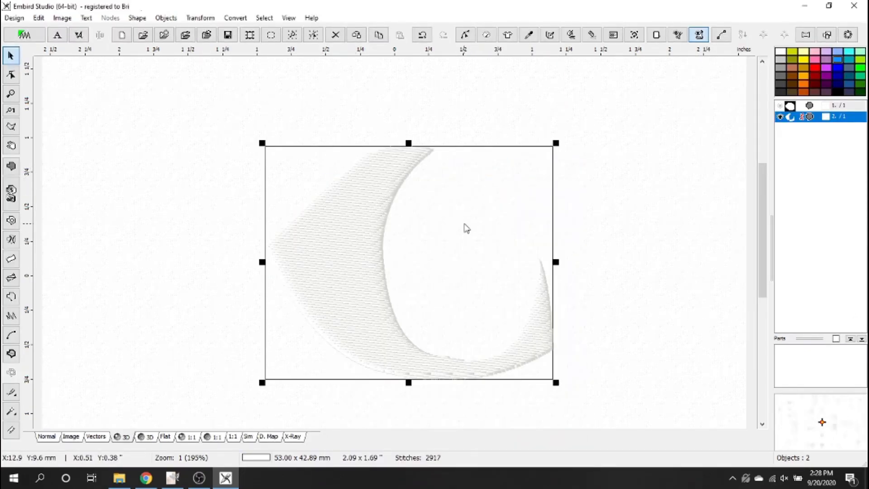
pyautogui.click(580, 367)
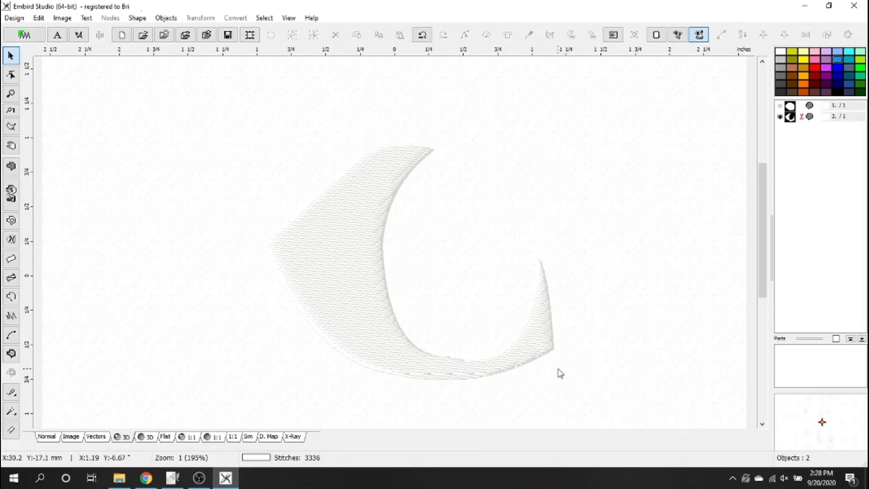
# Show the design in Normal view over the scanned eye and leave the crescent deselected.
pyautogui.click(360, 277)
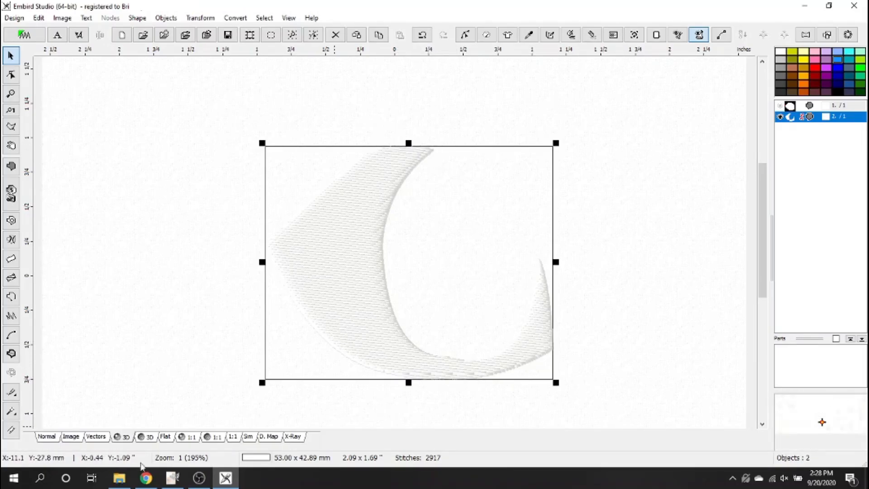
pyautogui.click(53, 438)
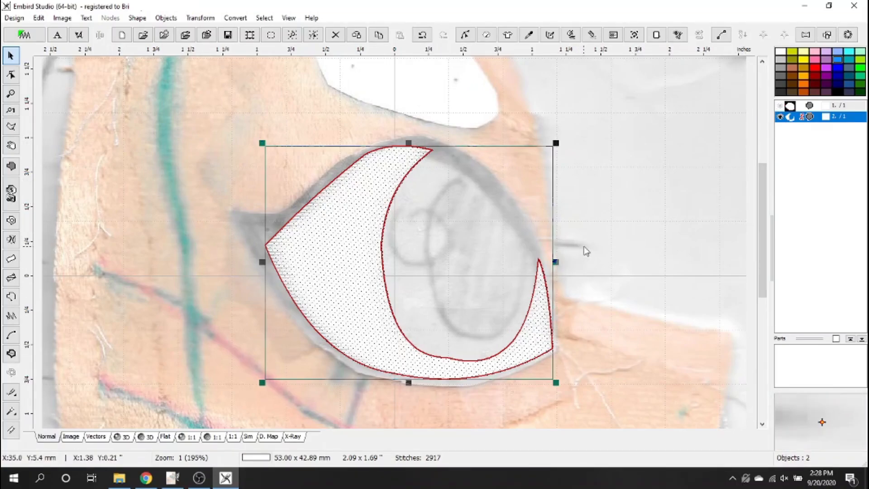
pyautogui.click(564, 237)
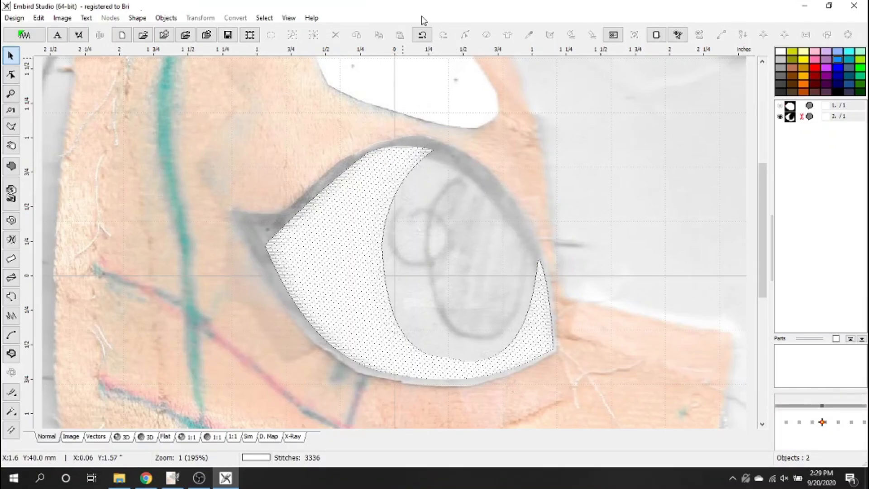
# Create a fill object from a four-element ellipse about 21 × 32 mm beside the crescent, converted to elements.
pyautogui.click(12, 168)
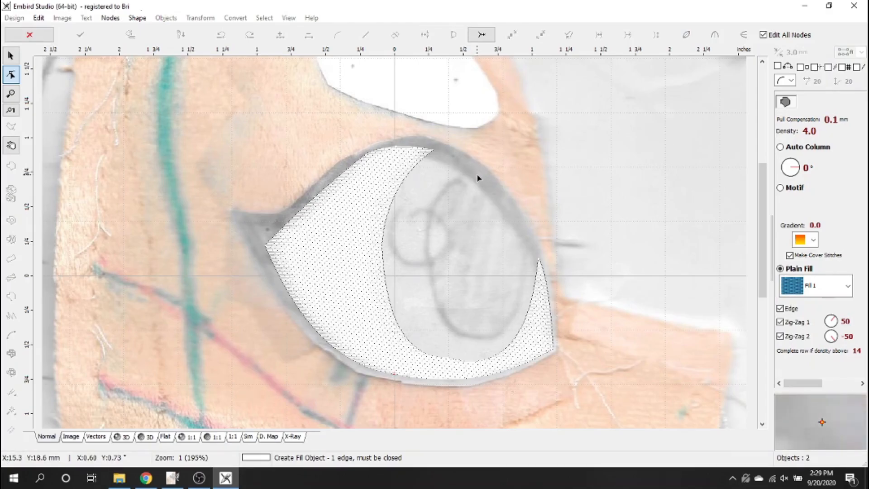
pyautogui.click(430, 183)
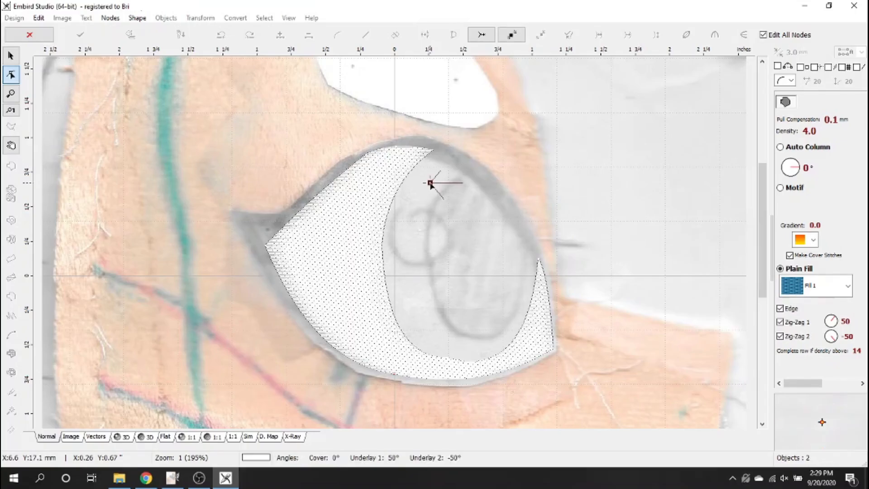
pyautogui.click(136, 18)
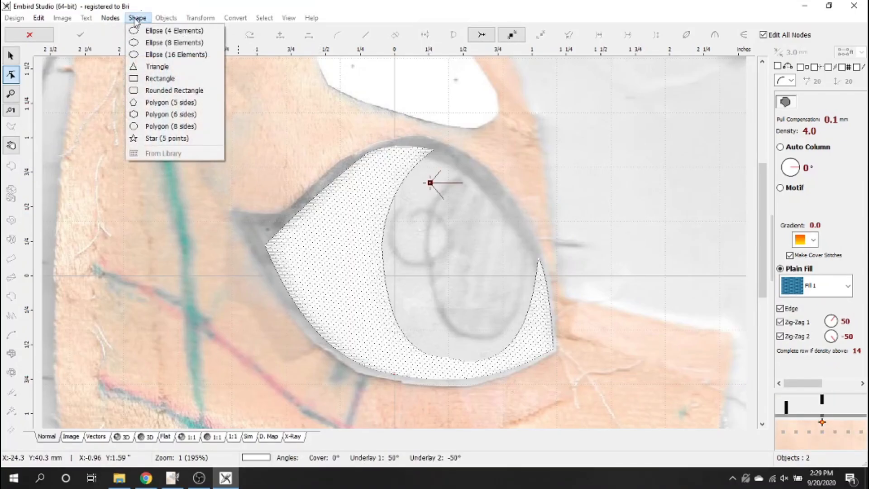
pyautogui.click(141, 31)
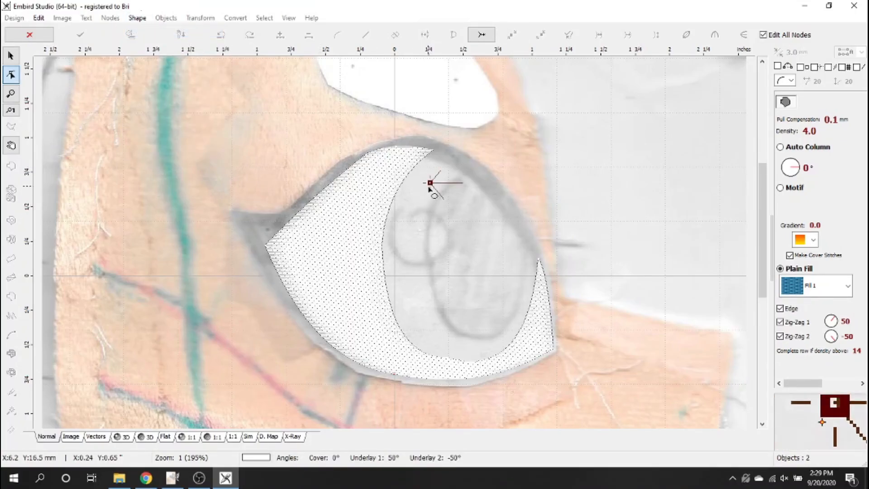
pyautogui.moveTo(430, 183); pyautogui.dragTo(487, 271)
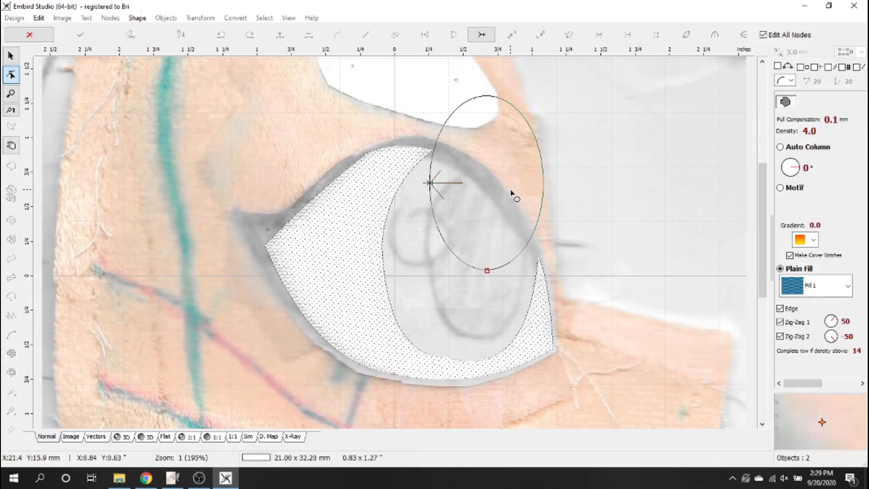
pyautogui.rightClick(489, 154)
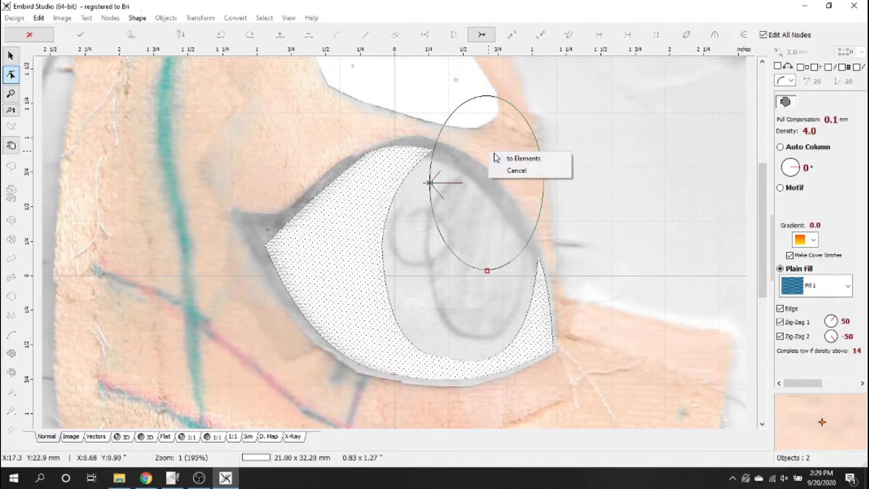
pyautogui.click(501, 159)
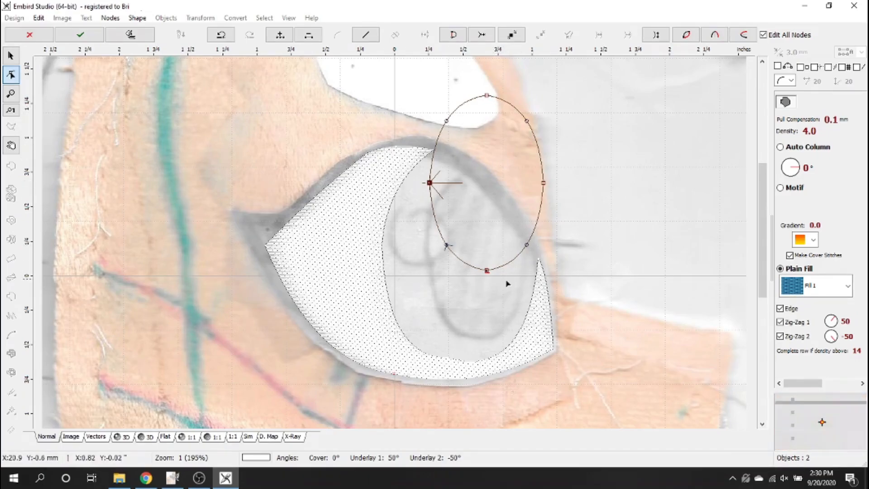
pyautogui.click(79, 36)
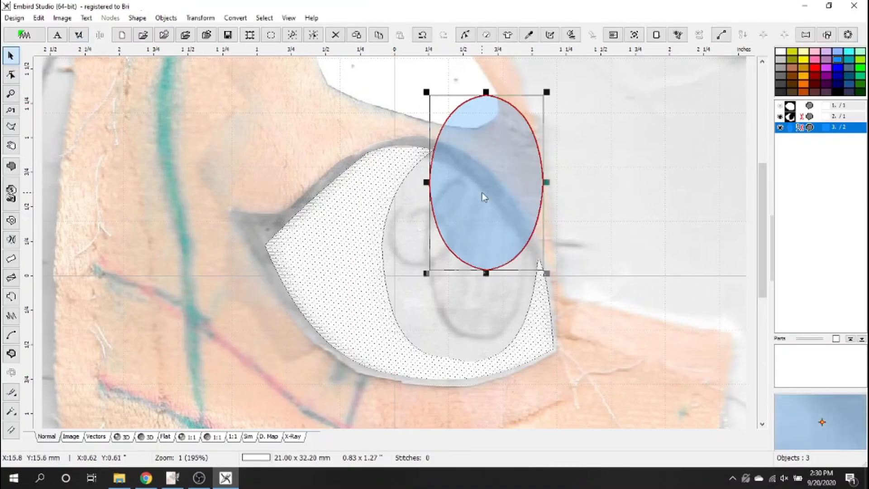
pyautogui.click(137, 18)
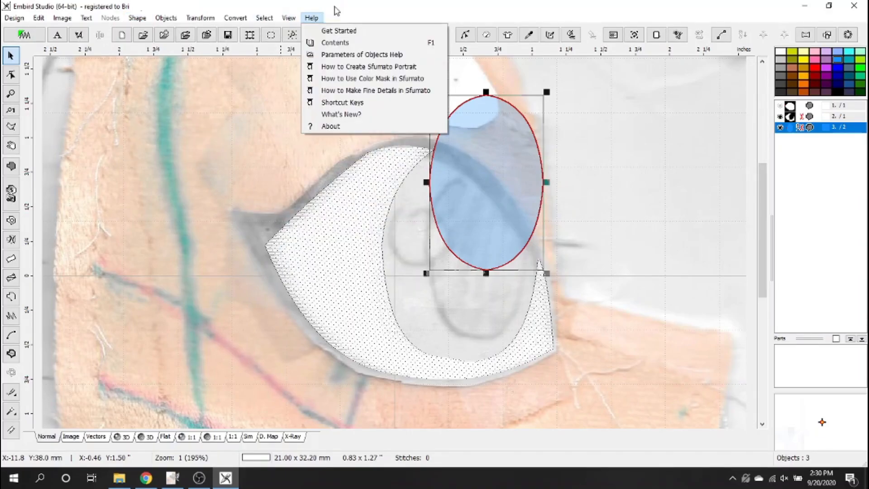
pyautogui.click(360, 7)
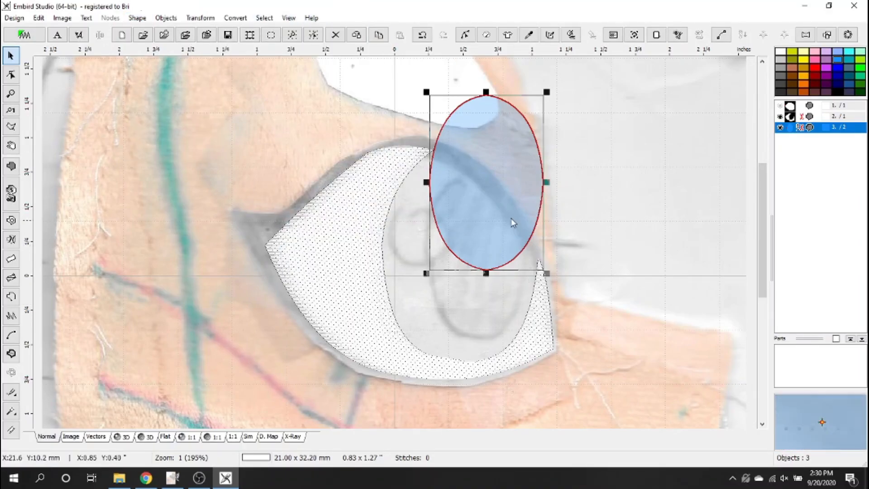
# Move the ellipse over the sketched inner oval of the eye and enlarge it to about 22.5 × 34.5 mm.
pyautogui.moveTo(488, 183); pyautogui.dragTo(480, 258)
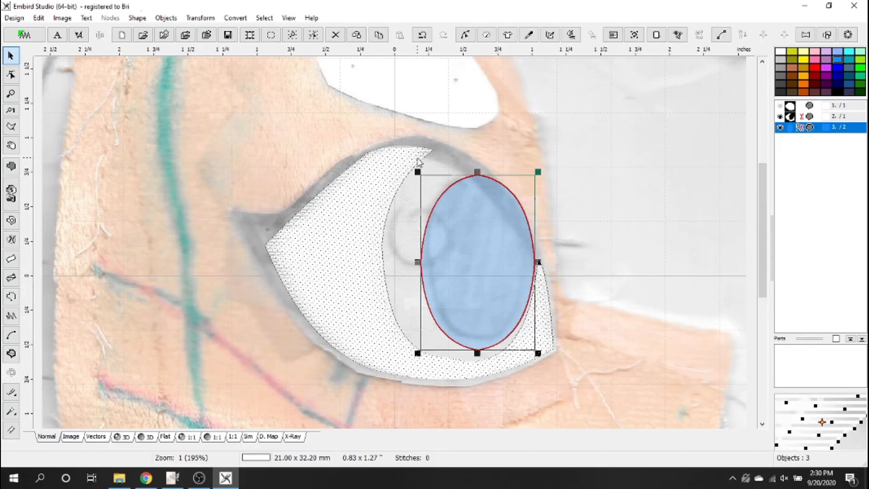
pyautogui.moveTo(418, 173); pyautogui.dragTo(413, 167)
pyautogui.moveTo(469, 234); pyautogui.dragTo(474, 235)
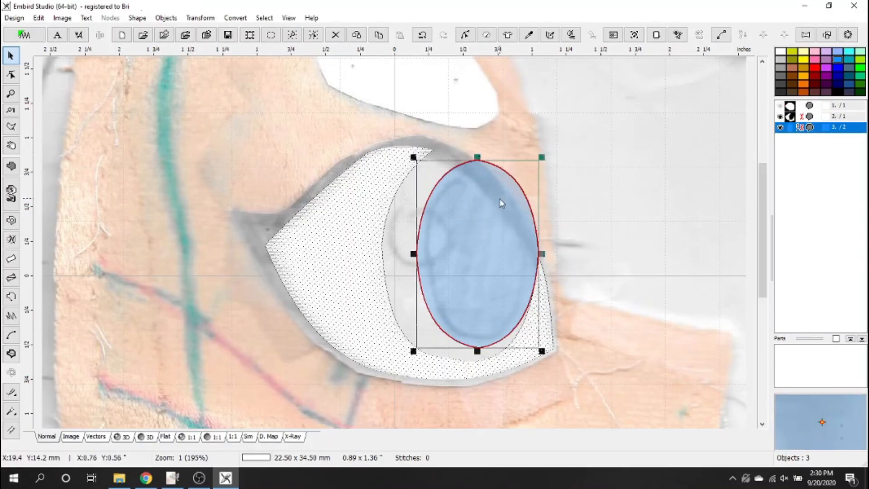
# Reshape the ellipse by pulling its top and outer-side nodes inward to follow the eyelid outline, about 21.3 × 33.9 mm, and finish the edit.
pyautogui.rightClick(479, 181)
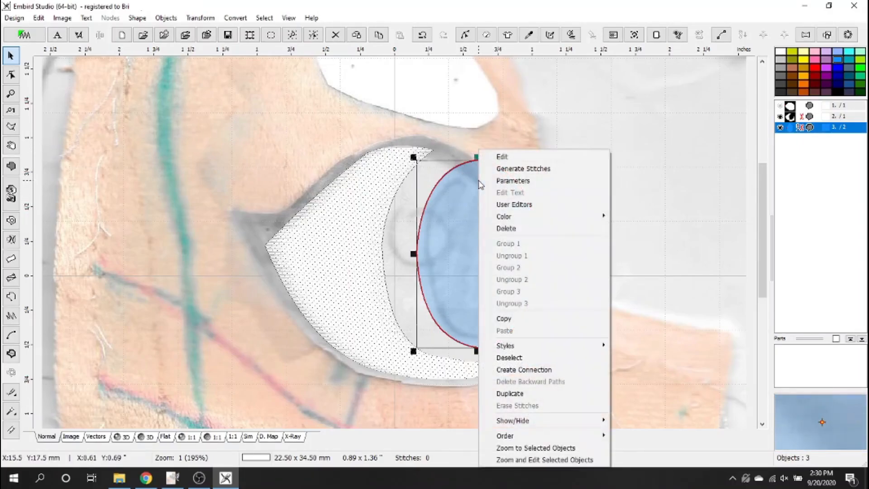
pyautogui.click(501, 156)
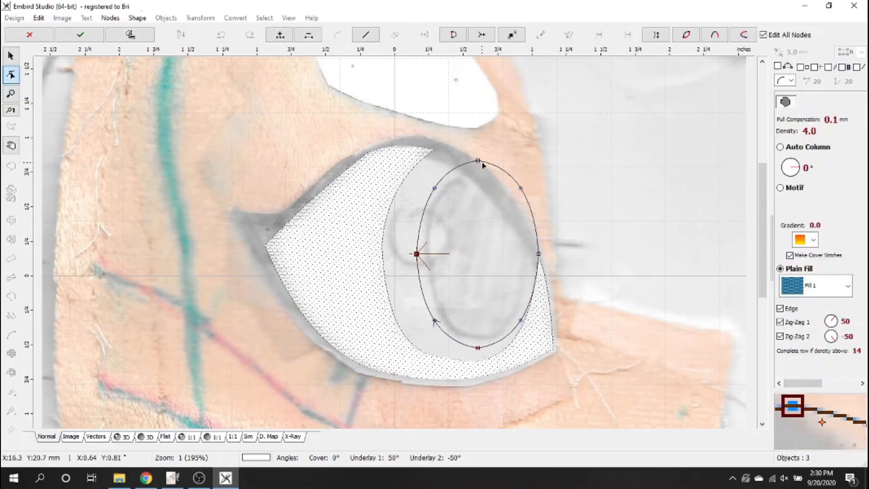
pyautogui.moveTo(478, 161); pyautogui.dragTo(471, 165)
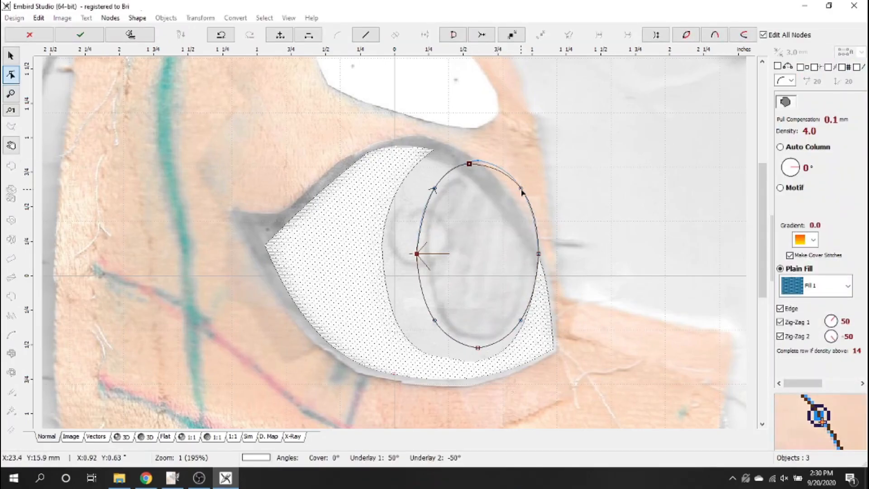
pyautogui.moveTo(522, 190); pyautogui.dragTo(509, 203)
pyautogui.click(537, 252)
pyautogui.moveTo(538, 253); pyautogui.dragTo(532, 250)
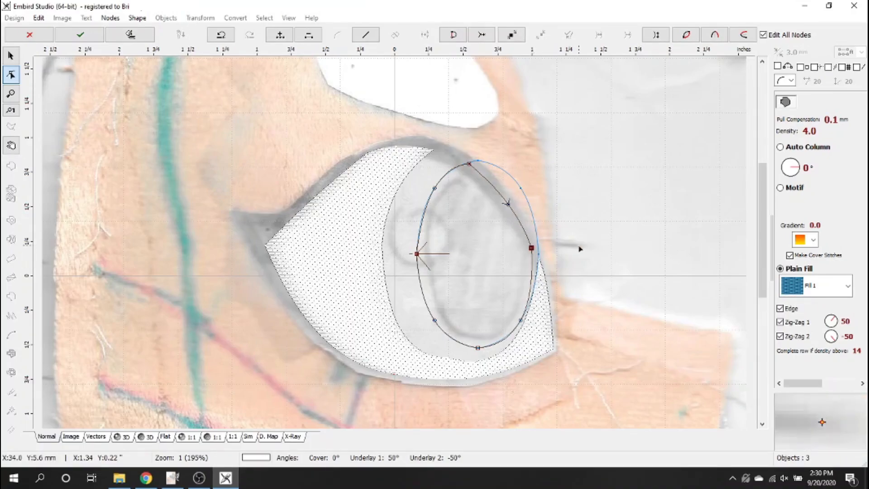
pyautogui.click(92, 38)
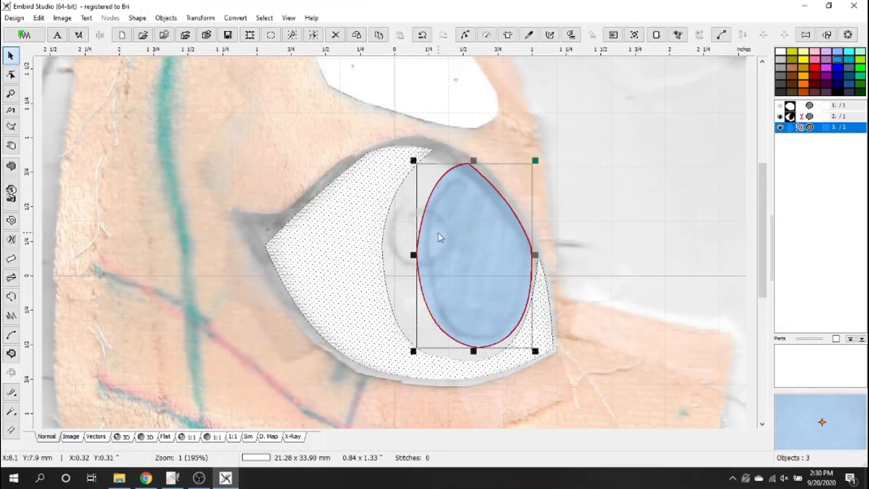
# Change the colour of the reshaped ellipse to black.
pyautogui.rightClick(458, 226)
pyautogui.moveTo(468, 222)
pyautogui.click(648, 217)
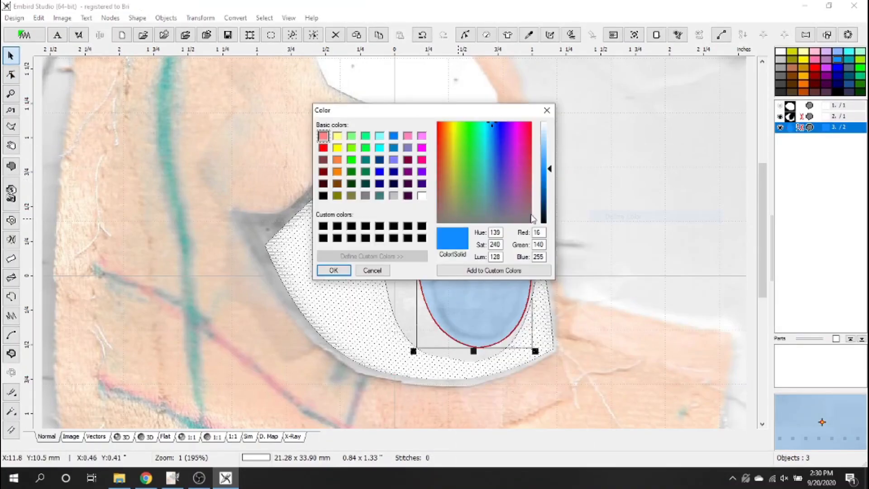
pyautogui.click(323, 196)
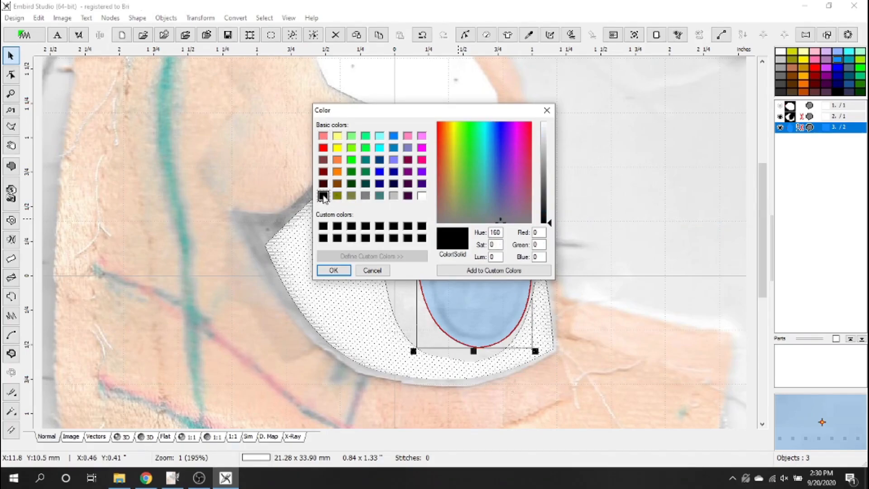
pyautogui.click(333, 271)
# Give the black pupil the same parameters as the white crescent and generate stitches for both objects.
pyautogui.rightClick(467, 205)
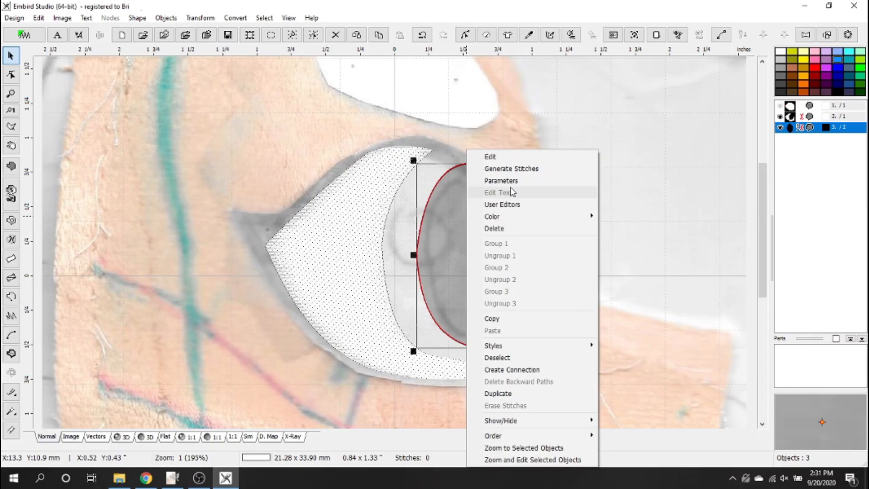
pyautogui.click(801, 117)
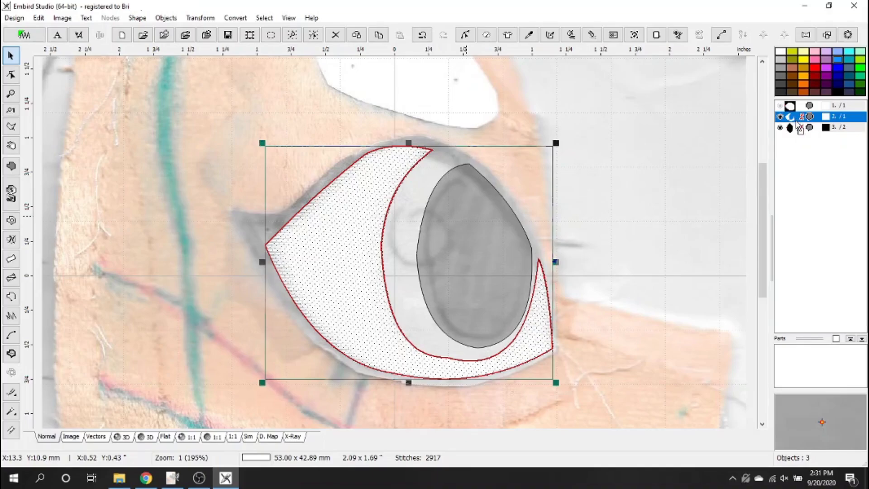
pyautogui.moveTo(801, 134)
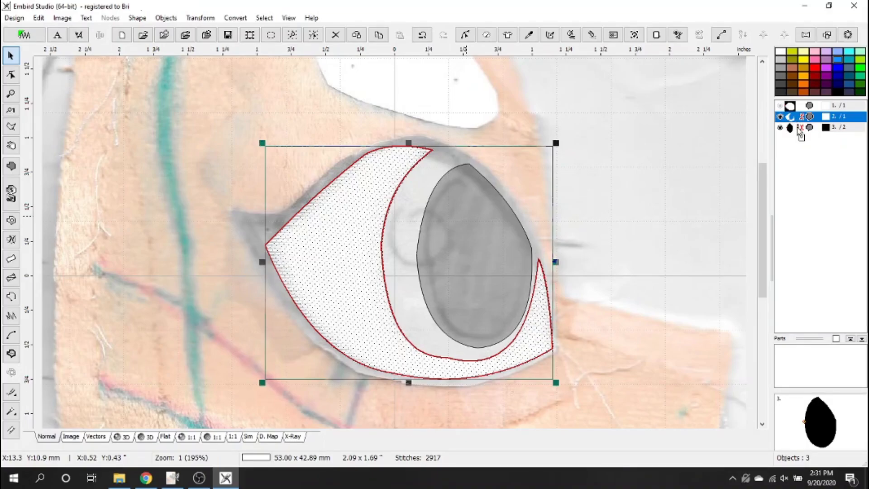
pyautogui.rightClick(800, 133)
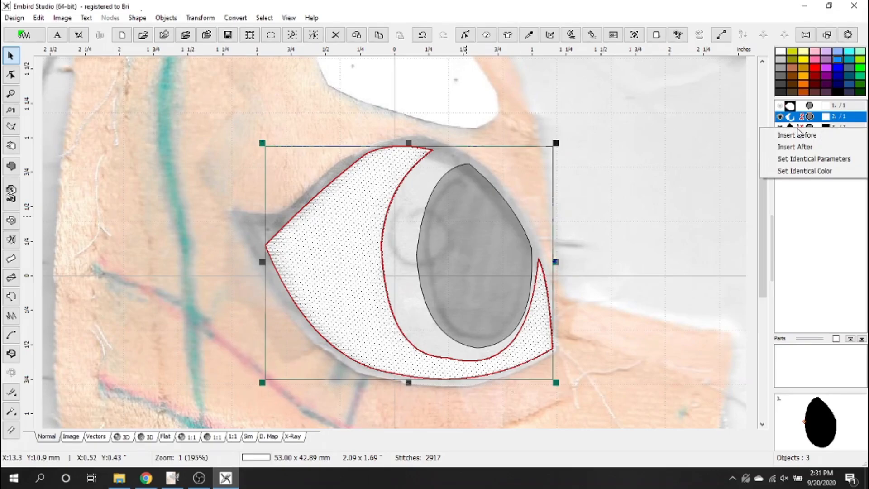
pyautogui.click(792, 163)
pyautogui.keyDown('ctrl'); pyautogui.click(802, 128); pyautogui.keyUp('ctrl')
pyautogui.rightClick(803, 124)
pyautogui.click(790, 141)
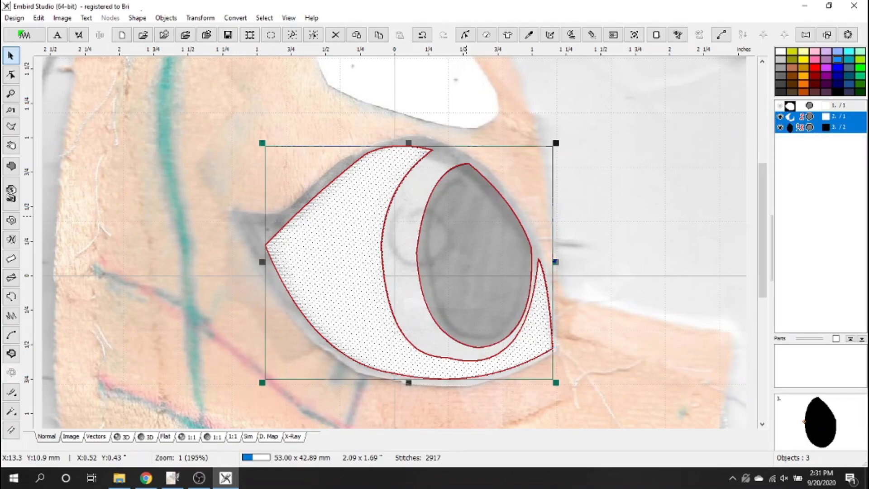
# Show the design in 3D view and place the pupil's start point and fill end point on its top node.
pyautogui.click(121, 437)
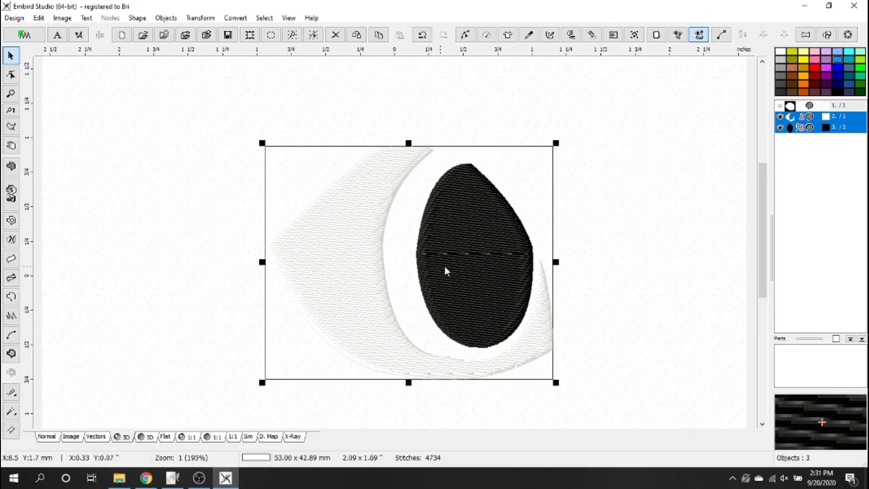
pyautogui.click(601, 214)
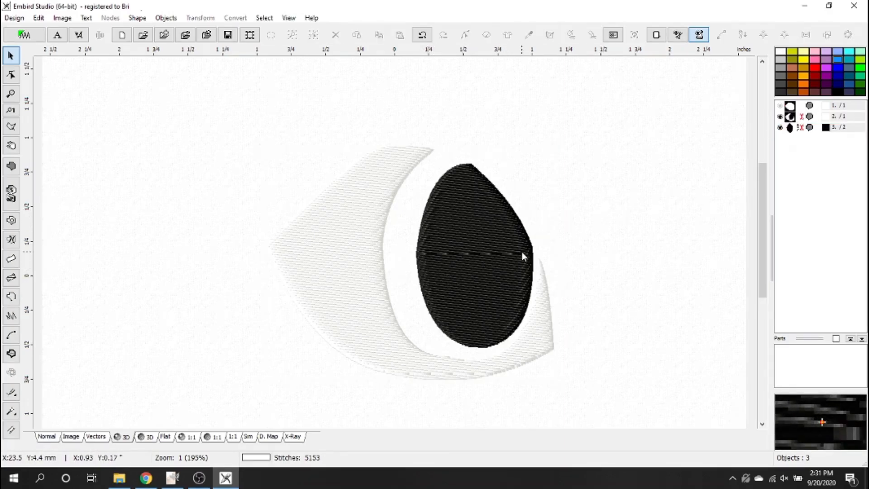
pyautogui.click(478, 218)
pyautogui.rightClick(479, 218)
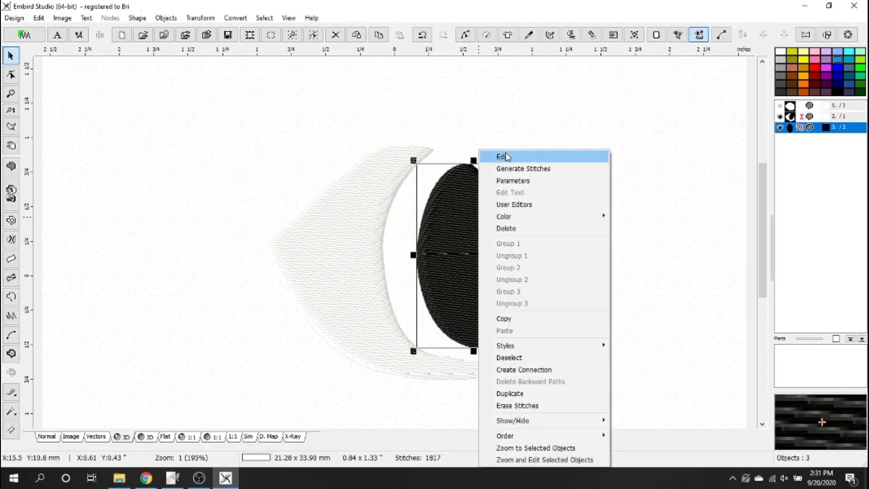
pyautogui.click(505, 157)
pyautogui.rightClick(471, 166)
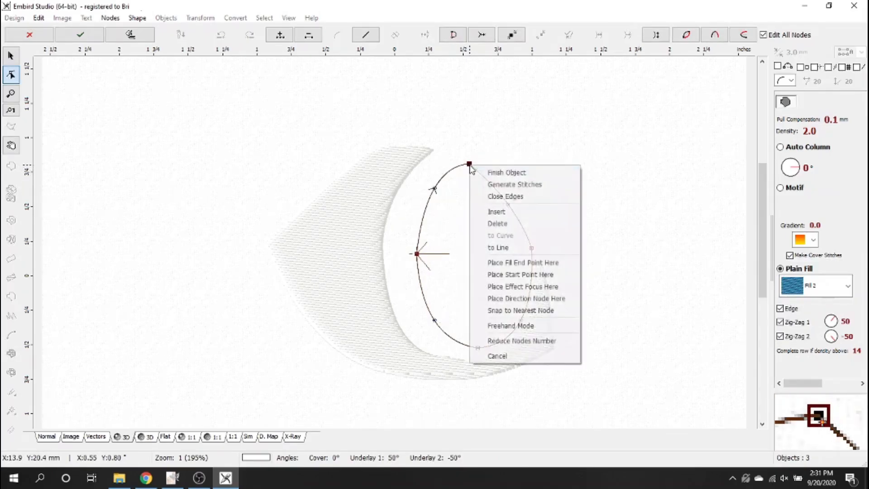
pyautogui.click(521, 277)
pyautogui.rightClick(471, 162)
pyautogui.click(504, 257)
pyautogui.click(80, 35)
# Generate the pupil's stitches with the new start and end points, and deselect the object.
pyautogui.rightClick(487, 150)
pyautogui.click(520, 168)
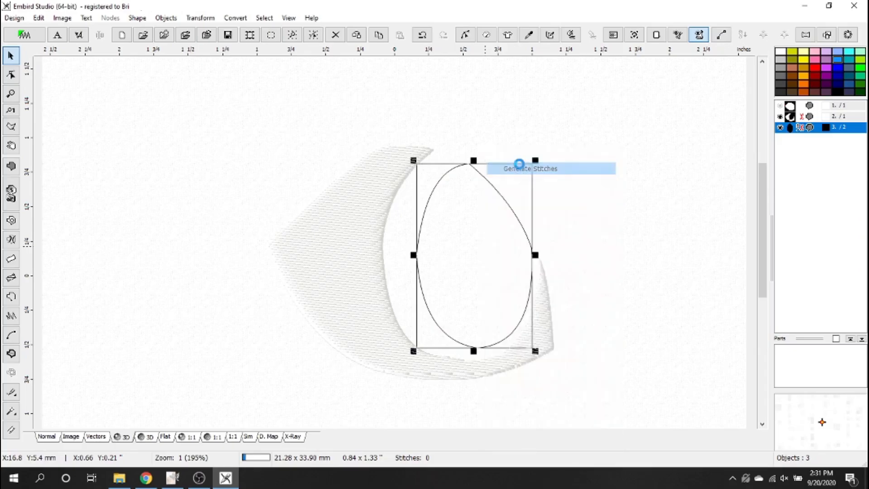
pyautogui.click(560, 204)
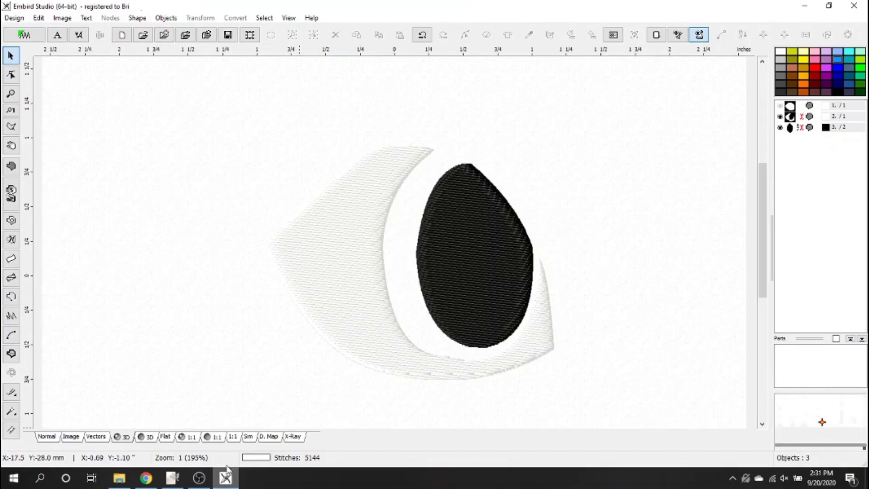
# Return to Normal view and hide the white crescent and black pupil to expose the scanned sketch.
pyautogui.click(46, 437)
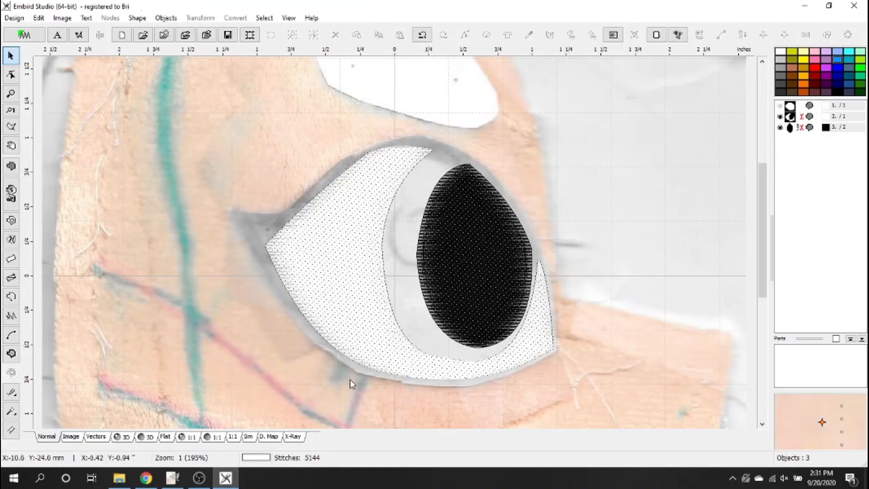
pyautogui.click(780, 117)
pyautogui.click(779, 128)
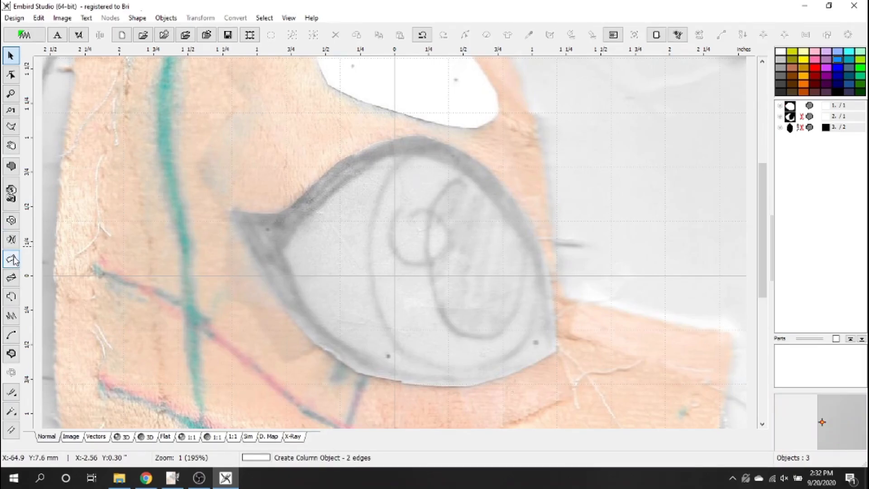
# Start a two-edge column about 11.4 mm wide at the eye's upper outline and curve its outer edge down along the sketched iris line.
pyautogui.click(13, 260)
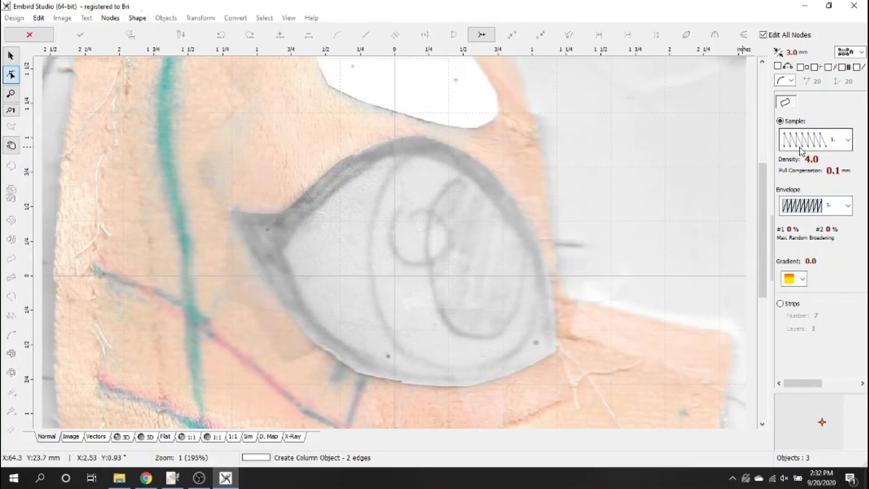
pyautogui.click(415, 145)
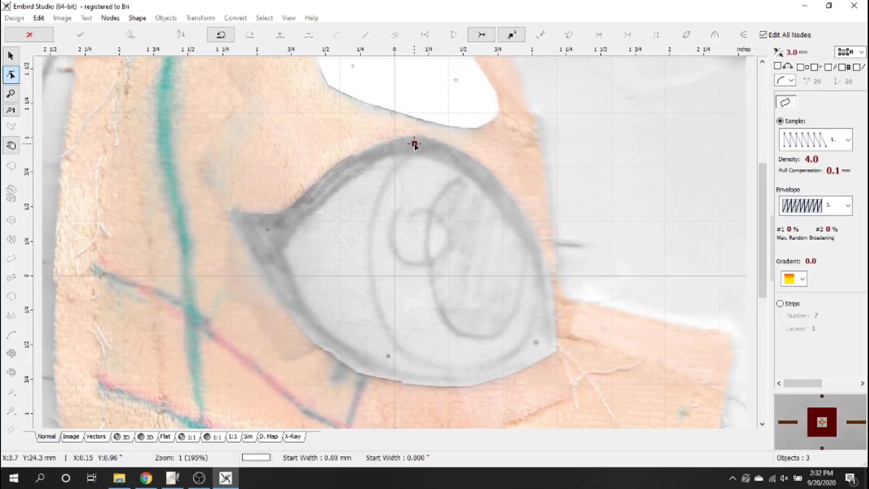
pyautogui.click(471, 167)
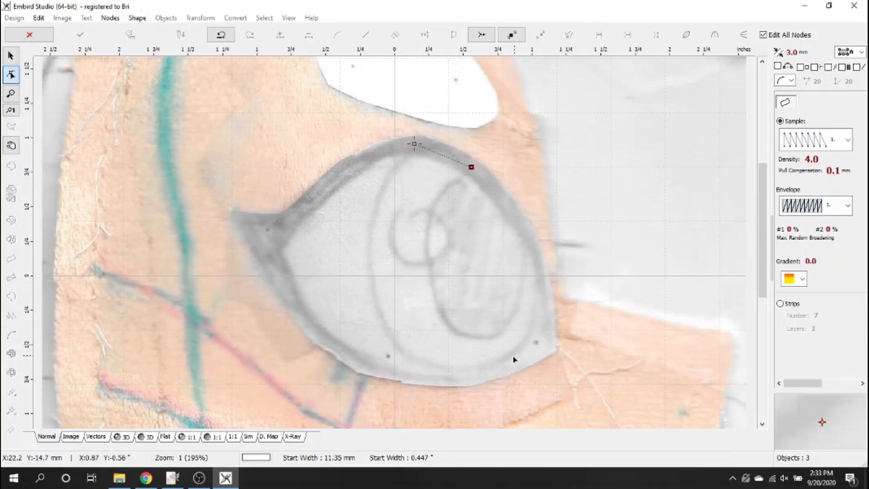
pyautogui.click(369, 260)
pyautogui.click(393, 196)
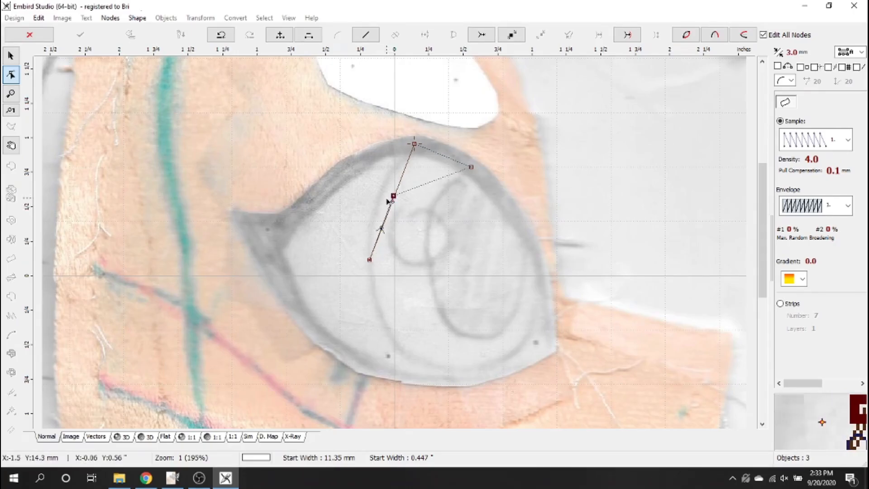
pyautogui.hotkey('ctrl', 'z')
pyautogui.moveTo(393, 204); pyautogui.dragTo(379, 196)
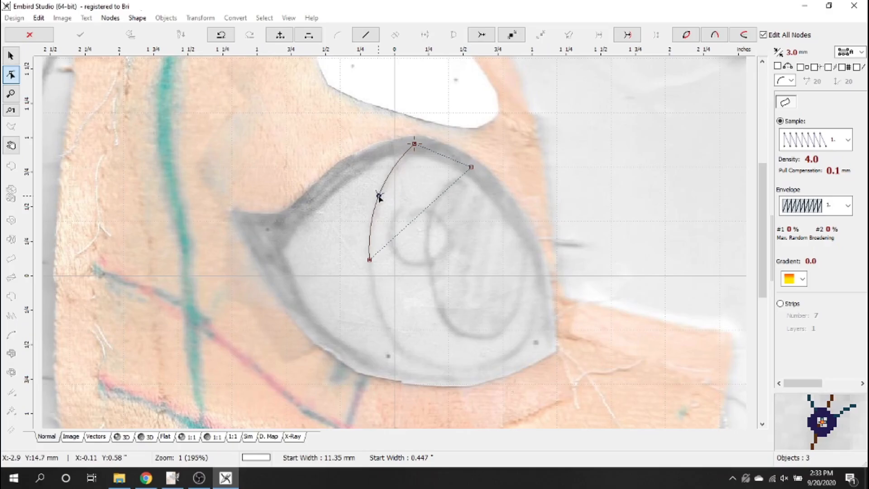
pyautogui.moveTo(370, 259); pyautogui.dragTo(370, 263)
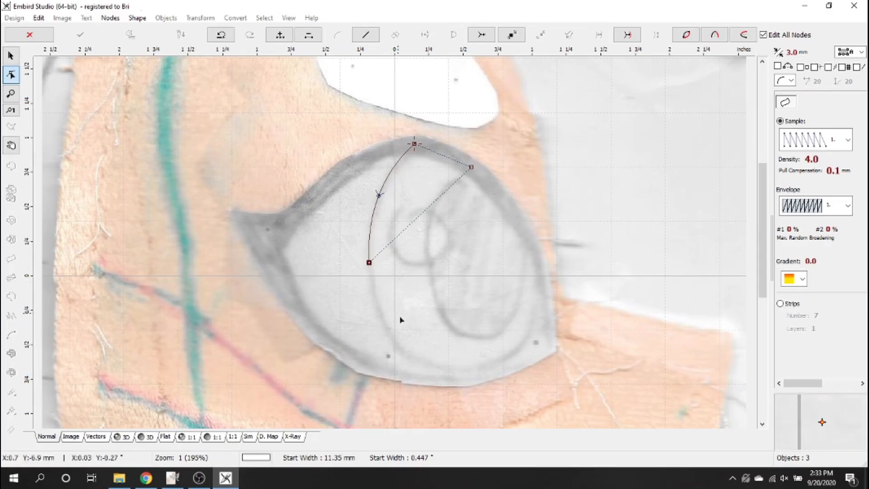
# Continue the column's outer edge around the bottom of the sketched iris and up to the opposite eyelid, adjusting nodes and curves to fit.
pyautogui.click(423, 362)
pyautogui.moveTo(394, 311); pyautogui.dragTo(386, 329)
pyautogui.moveTo(424, 363); pyautogui.dragTo(455, 368)
pyautogui.click(494, 363)
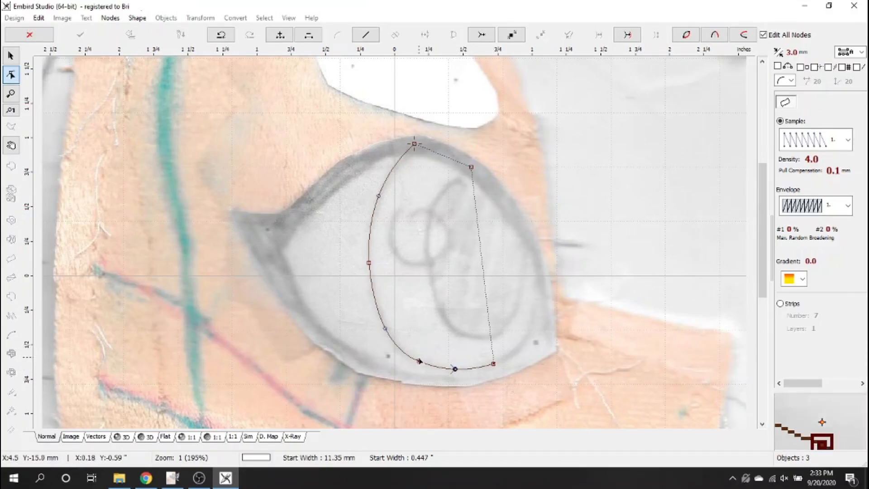
pyautogui.click(494, 364)
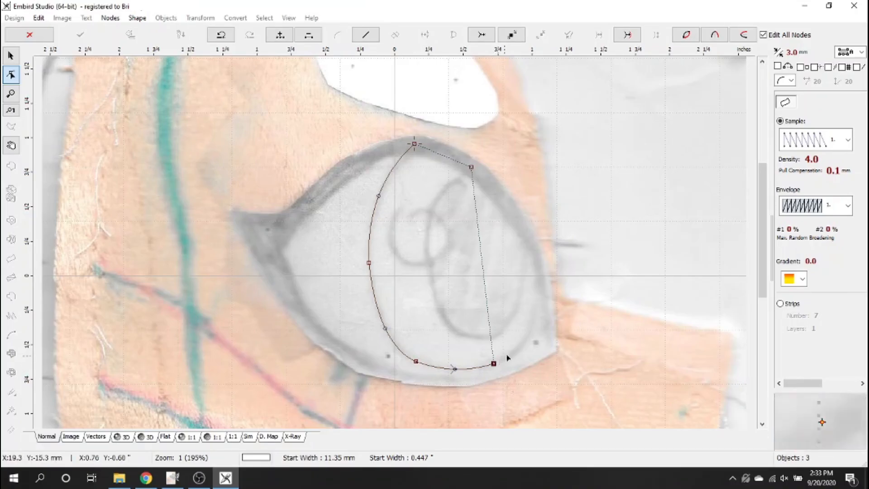
pyautogui.click(541, 274)
pyautogui.moveTo(521, 324); pyautogui.dragTo(527, 337)
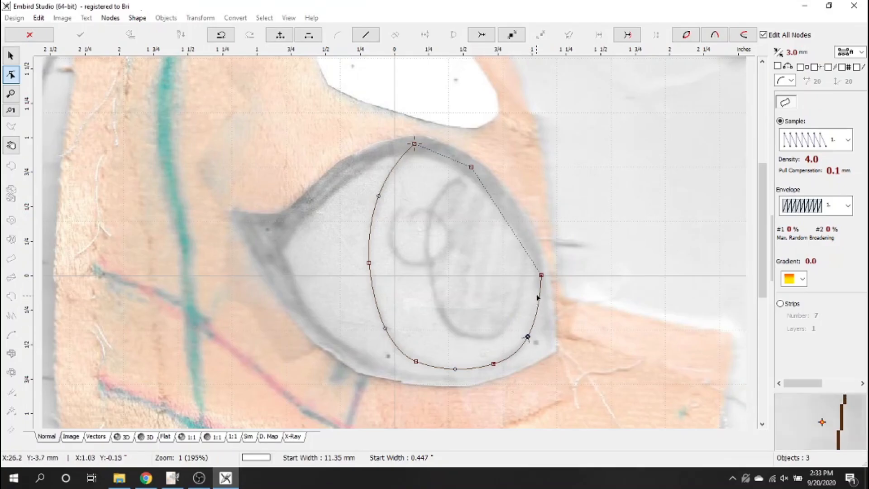
pyautogui.moveTo(542, 275); pyautogui.dragTo(541, 268)
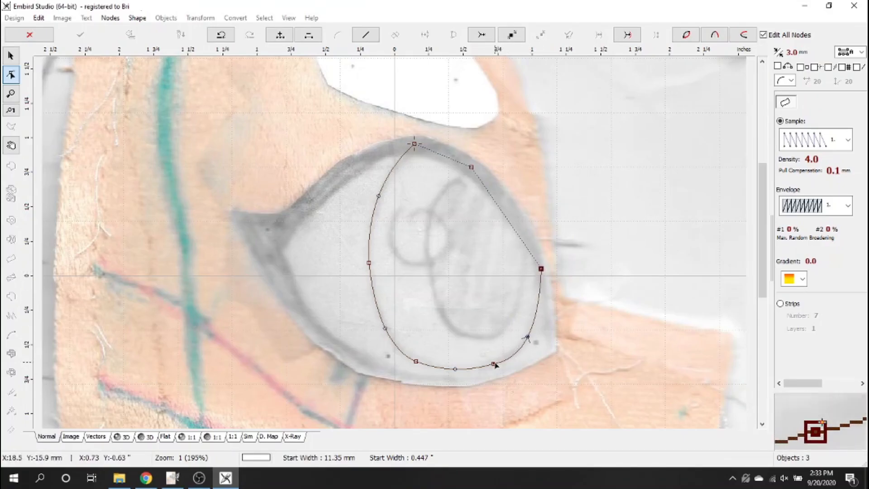
pyautogui.moveTo(494, 364); pyautogui.dragTo(492, 365)
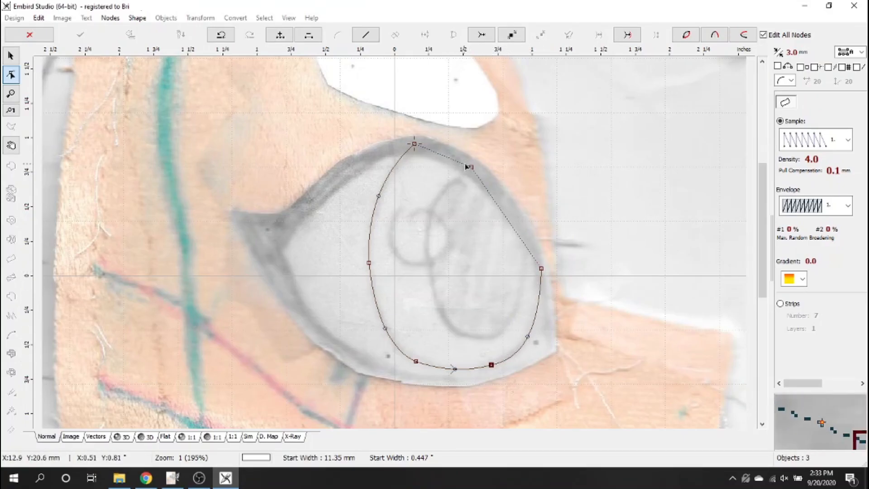
# Start the column's inner edge at the sketched pupil's upper tip and curve it down along the pupil outline to its lowest point.
pyautogui.click(470, 168)
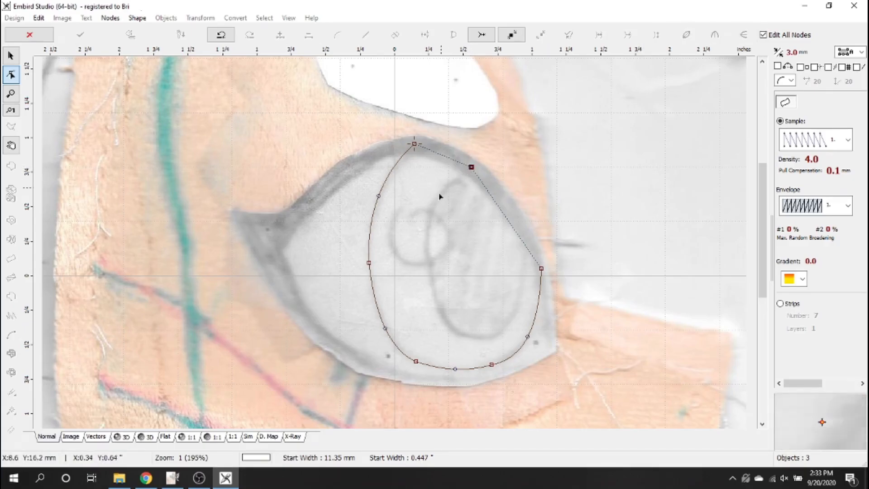
pyautogui.click(425, 243)
pyautogui.moveTo(447, 204); pyautogui.dragTo(440, 198)
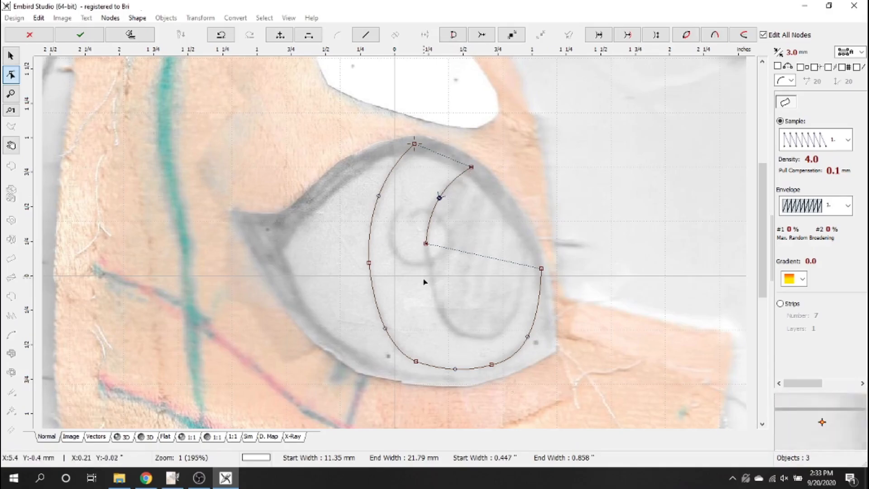
pyautogui.click(426, 244)
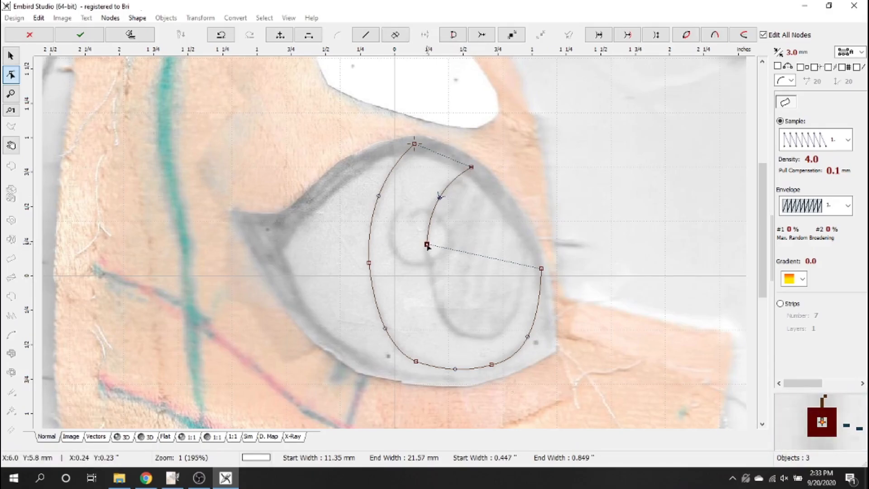
pyautogui.click(443, 316)
pyautogui.moveTo(443, 316)
pyautogui.mouseDown()
pyautogui.moveTo(454, 329)
pyautogui.moveTo(441, 309)
pyautogui.mouseUp()
pyautogui.click(478, 338)
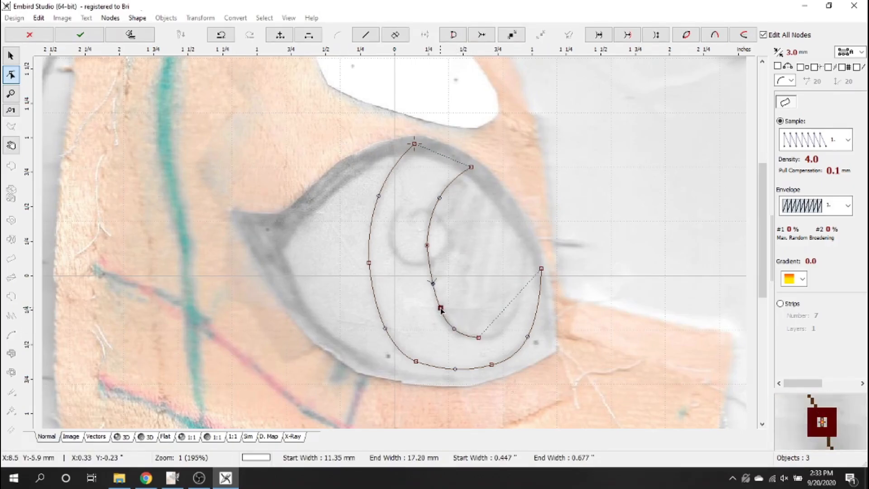
# Continue the inner edge up the pupil's other side to the eyelid, adjust its nodes, end the segment and finish the column object.
pyautogui.moveTo(478, 338); pyautogui.dragTo(498, 331)
pyautogui.click(516, 304)
pyautogui.click(526, 235)
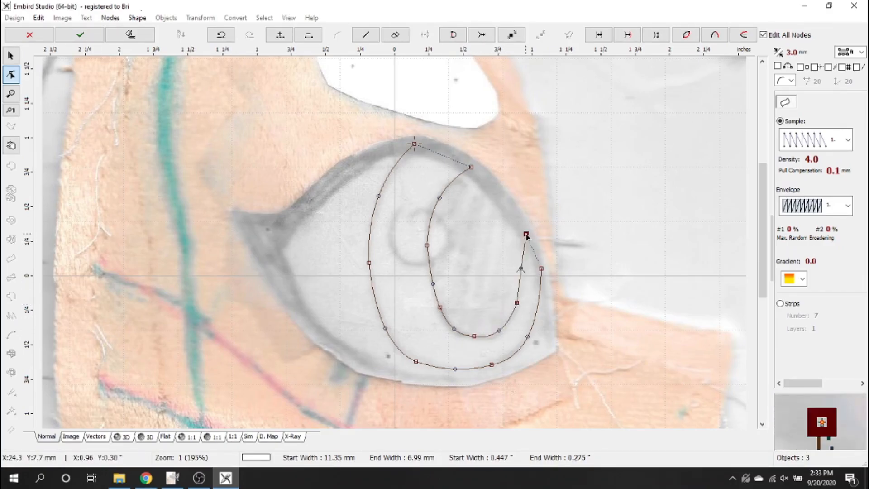
pyautogui.click(522, 271)
pyautogui.moveTo(517, 303); pyautogui.dragTo(516, 307)
pyautogui.moveTo(526, 235); pyautogui.dragTo(526, 234)
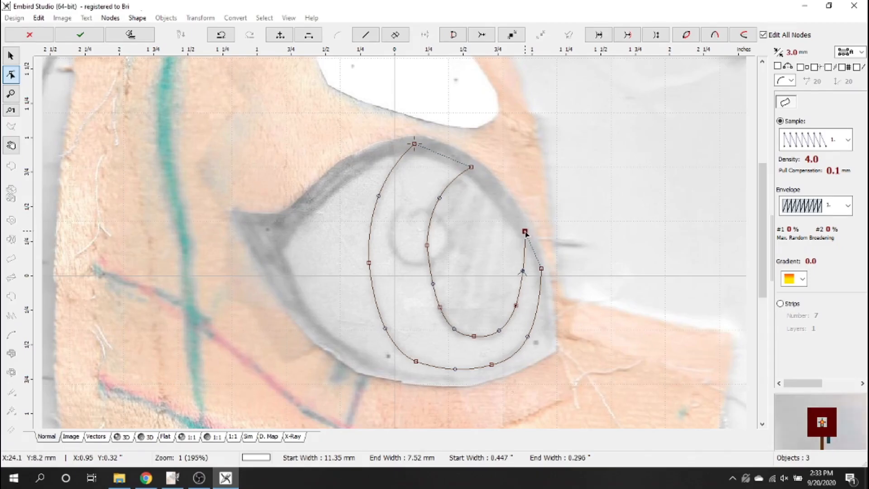
pyautogui.rightClick(526, 234)
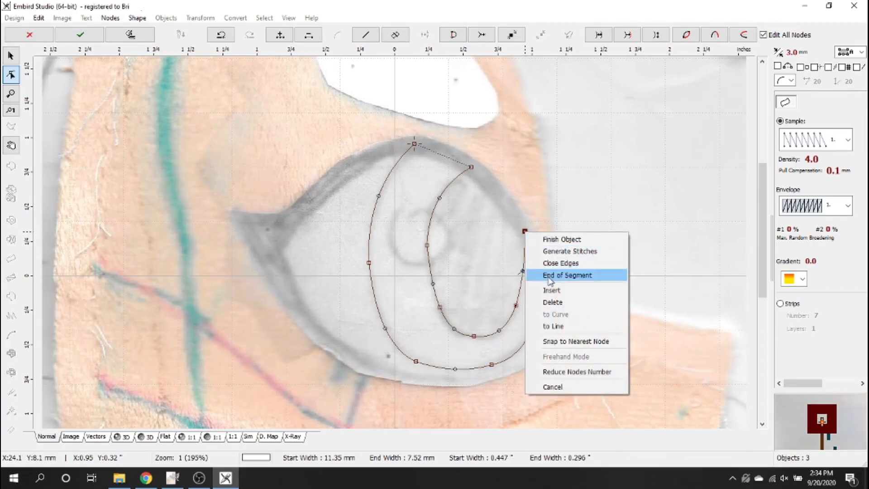
pyautogui.click(566, 274)
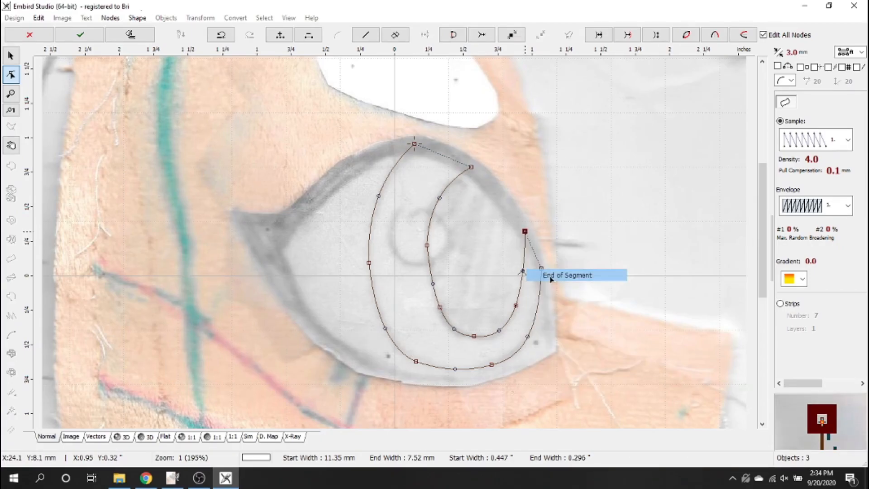
pyautogui.click(80, 35)
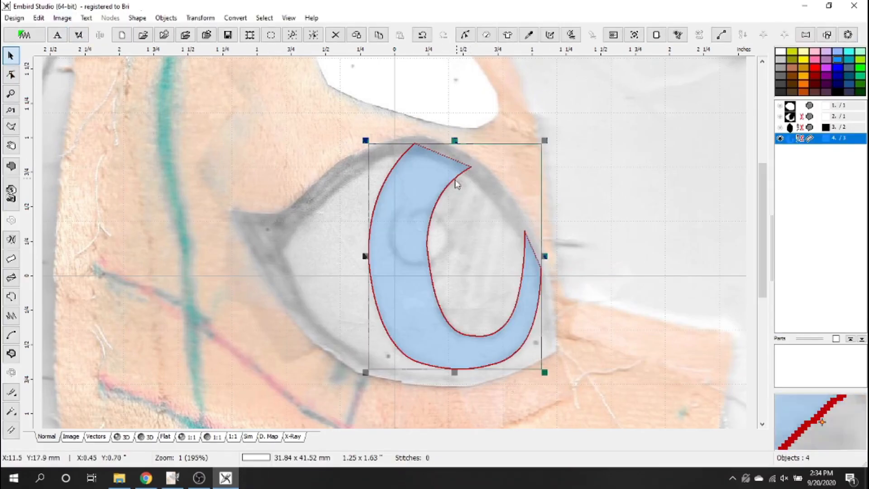
# Define the iris column's color as light purple with red 209, green 128 and blue 253.
pyautogui.rightClick(441, 150)
pyautogui.moveTo(486, 216)
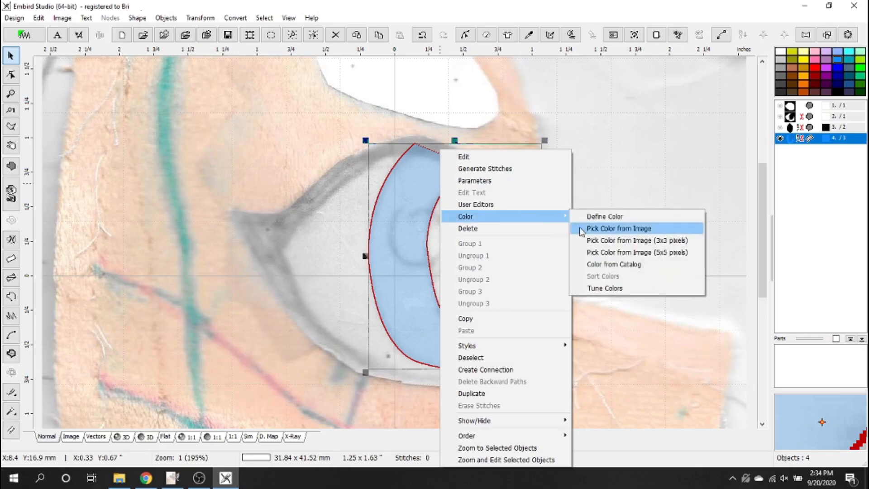
pyautogui.click(588, 217)
pyautogui.click(408, 172)
pyautogui.click(549, 150)
pyautogui.click(514, 129)
pyautogui.click(549, 145)
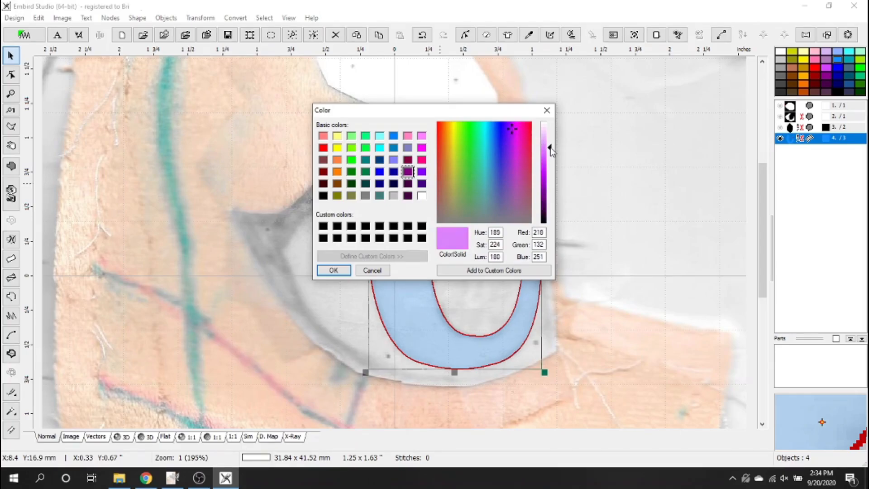
pyautogui.click(408, 173)
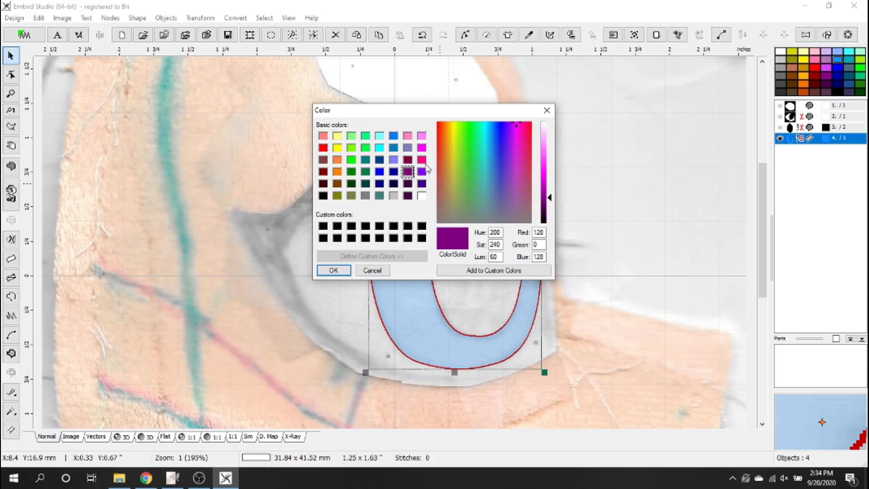
pyautogui.moveTo(543, 155); pyautogui.dragTo(549, 145)
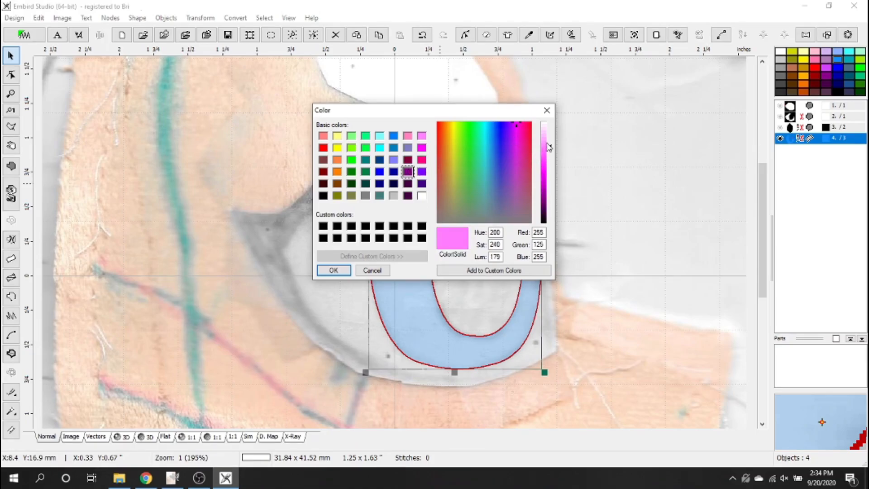
pyautogui.click(514, 127)
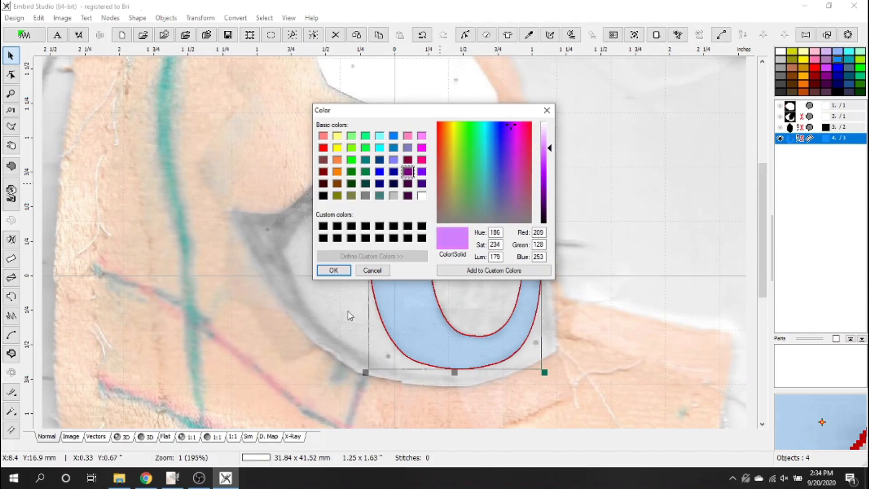
pyautogui.click(334, 271)
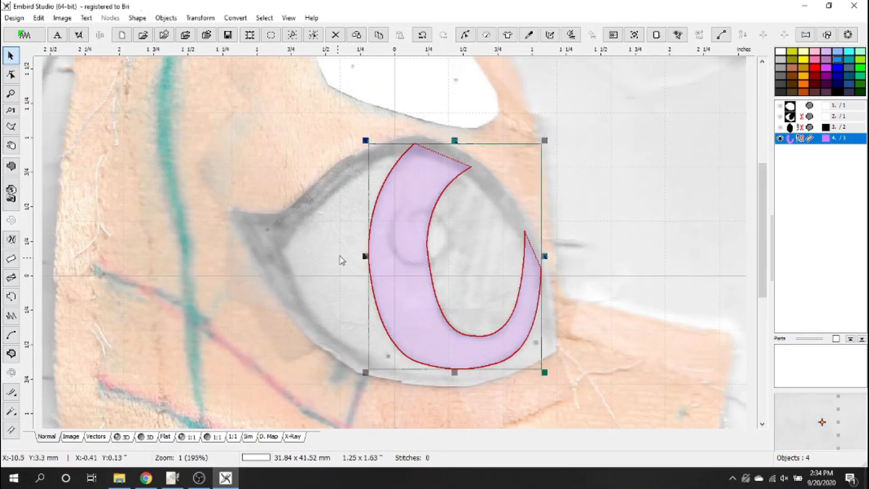
# Generate the iris column's stitches and inspect them up close in the 3D view.
pyautogui.rightClick(412, 217)
pyautogui.click(452, 170)
pyautogui.click(128, 437)
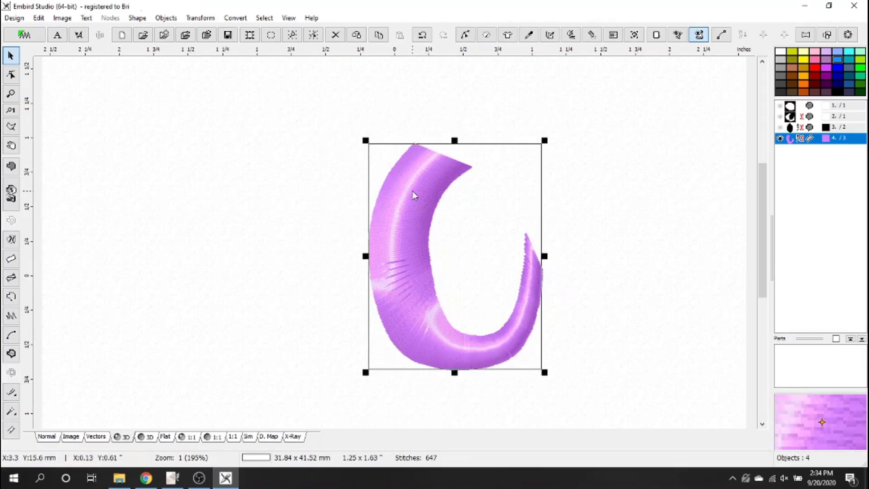
pyautogui.scroll(2, 412, 191)
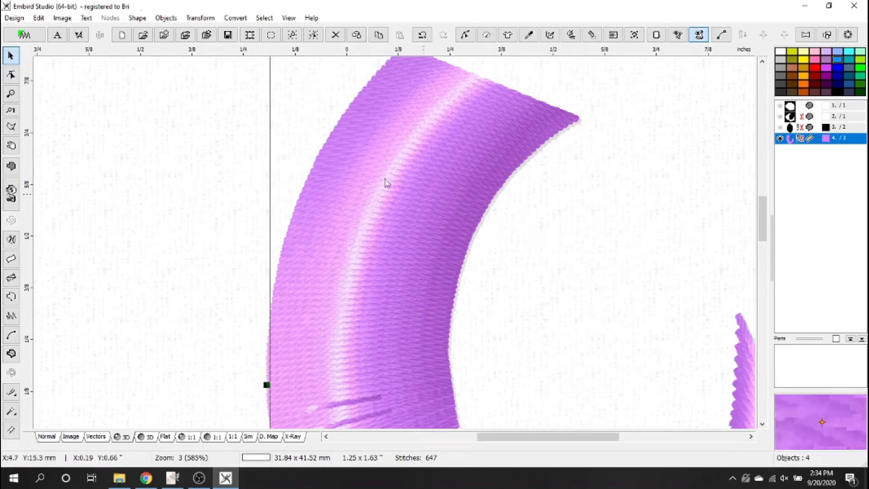
pyautogui.scroll(-2, 333, 330)
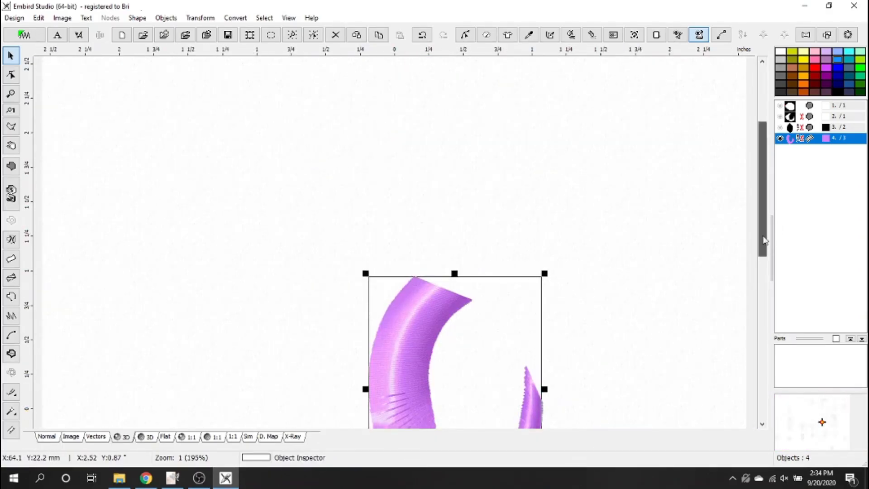
pyautogui.moveTo(762, 233); pyautogui.dragTo(762, 288)
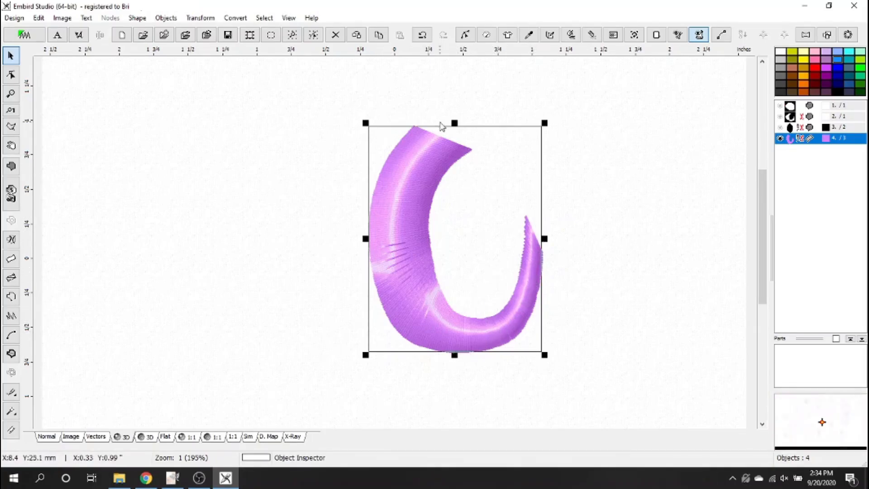
# Show the white crescent and black pupil together with the iris in the 3D view, and deselect everything.
pyautogui.click(780, 123)
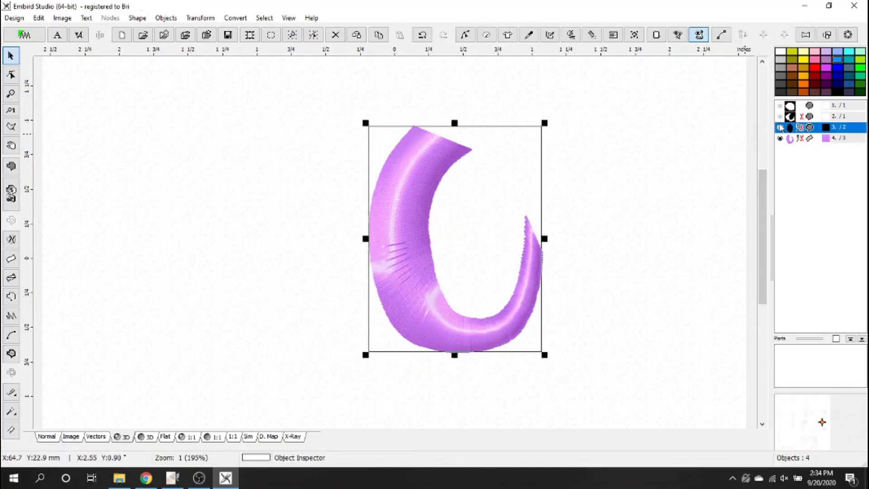
pyautogui.click(780, 117)
pyautogui.click(781, 128)
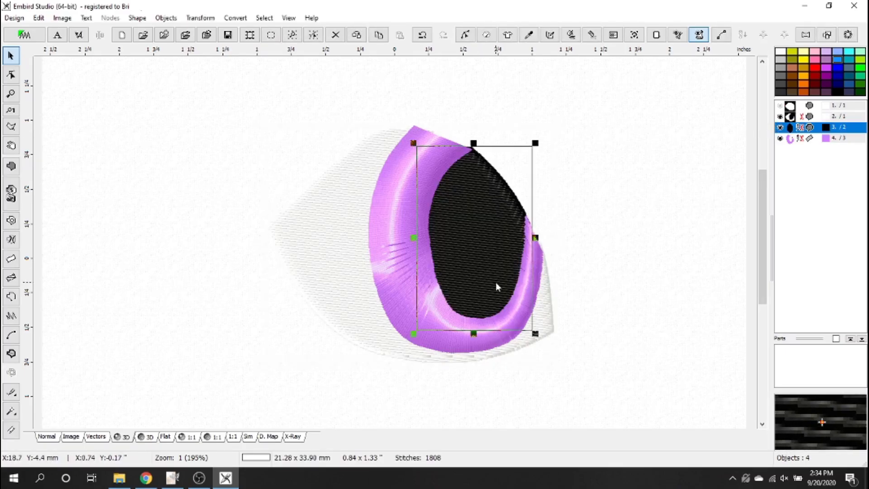
pyautogui.click(583, 288)
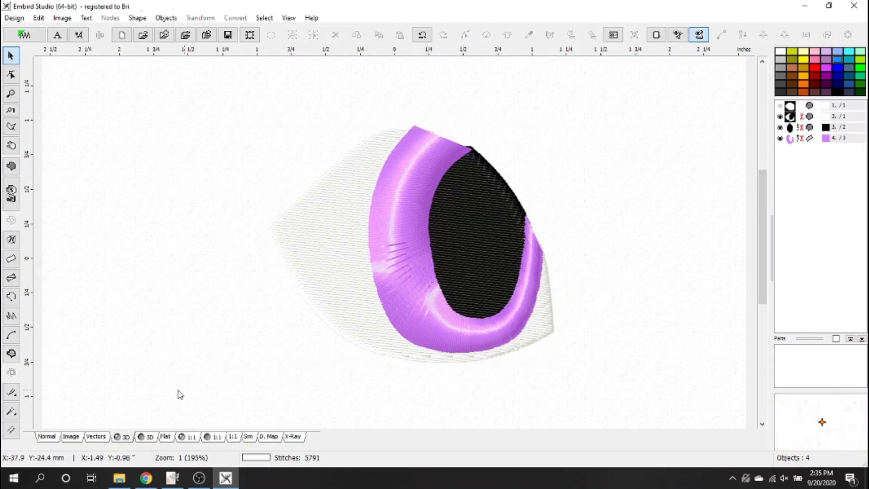
# Return to Normal view and hide the white crescent, black pupil and purple iris to expose the scanned sketch.
pyautogui.click(65, 437)
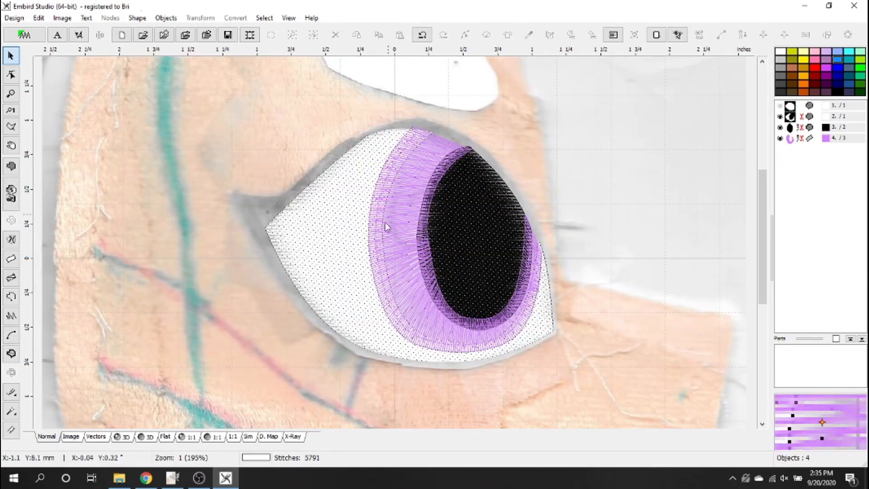
pyautogui.click(779, 116)
pyautogui.click(780, 127)
pyautogui.click(781, 139)
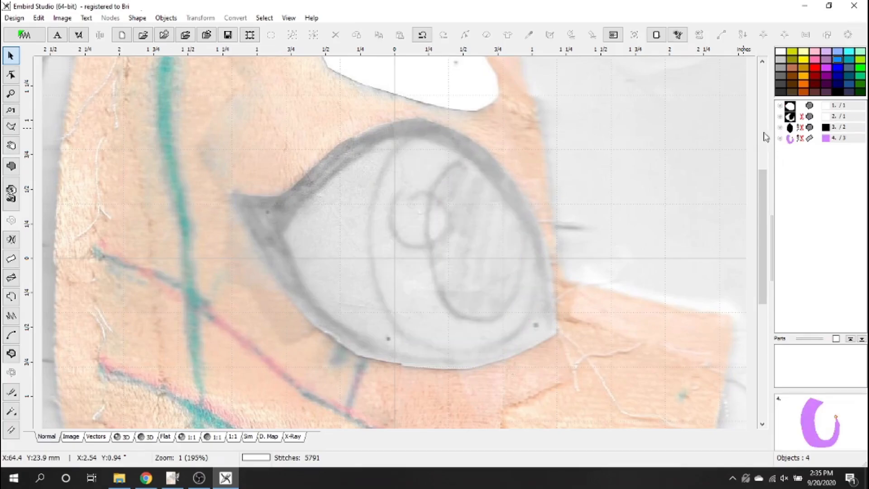
# Create a fill circle about 11.2 mm wide over the sketched eye highlight from a four-element ellipse, convert it to elements and nudge it into place.
pyautogui.click(11, 167)
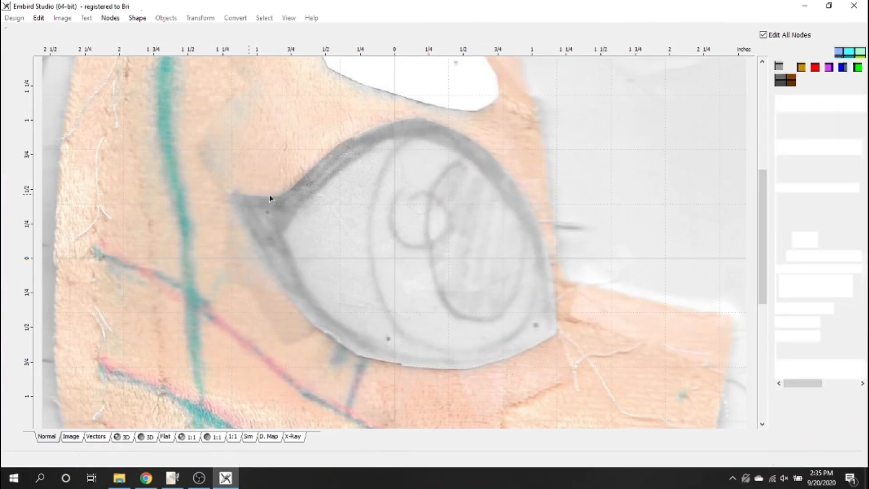
pyautogui.click(389, 223)
pyautogui.click(137, 17)
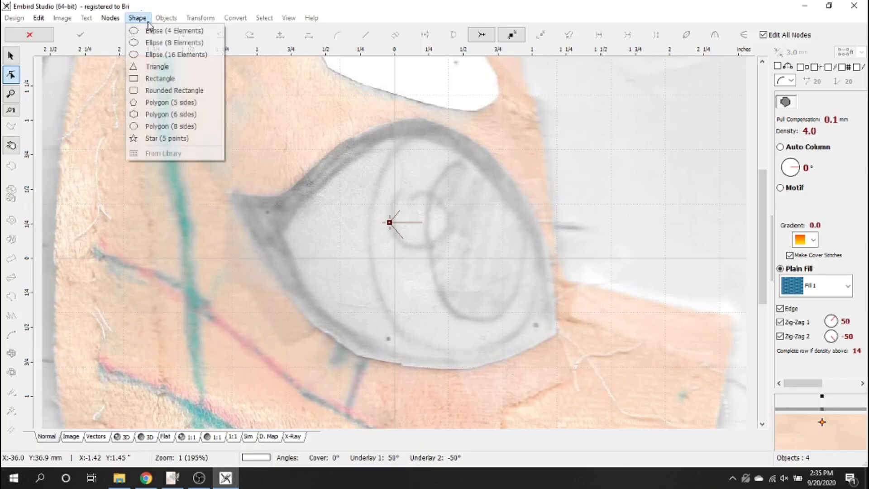
pyautogui.click(172, 29)
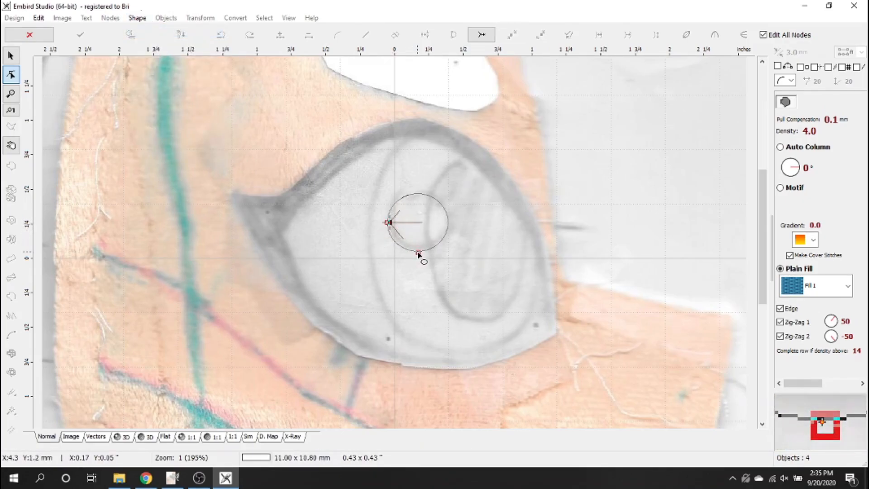
pyautogui.click(418, 254)
pyautogui.rightClick(408, 222)
pyautogui.click(448, 230)
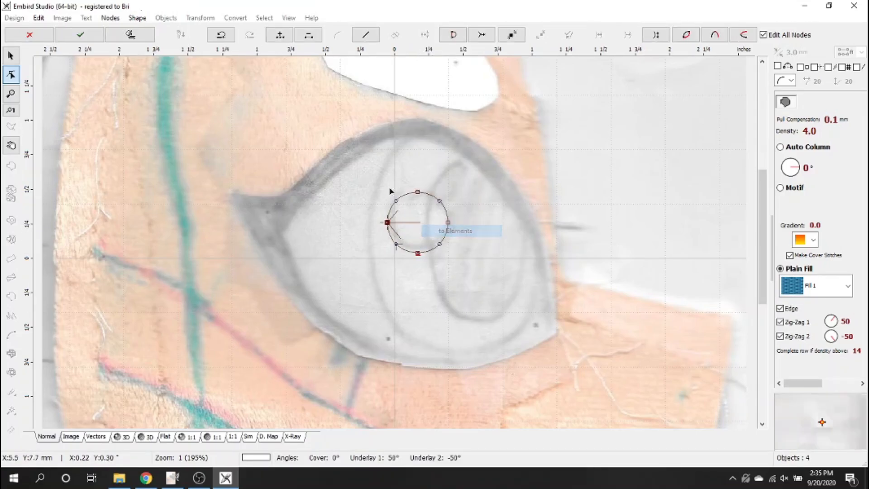
pyautogui.click(88, 36)
pyautogui.moveTo(426, 225)
pyautogui.mouseDown()
pyautogui.moveTo(484, 217)
pyautogui.moveTo(426, 224)
pyautogui.mouseUp()
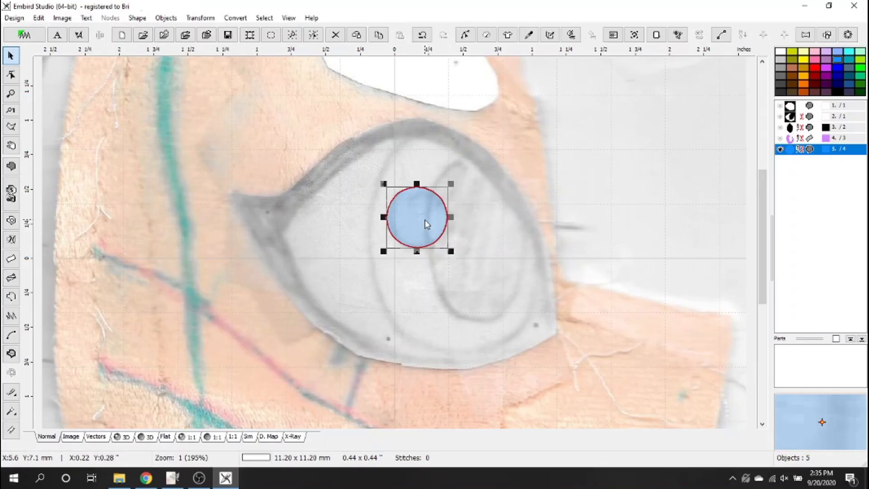
# Show the white crescent and black pupil, and define the highlight circle's color as white.
pyautogui.click(785, 116)
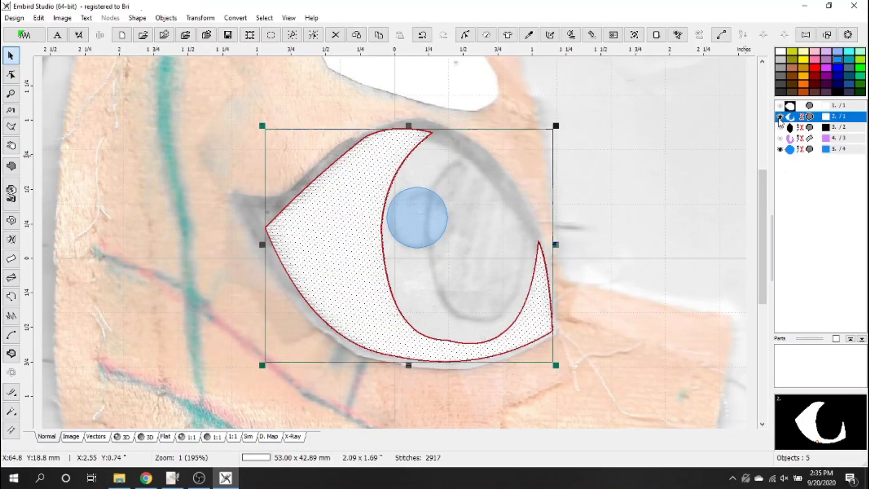
pyautogui.click(782, 129)
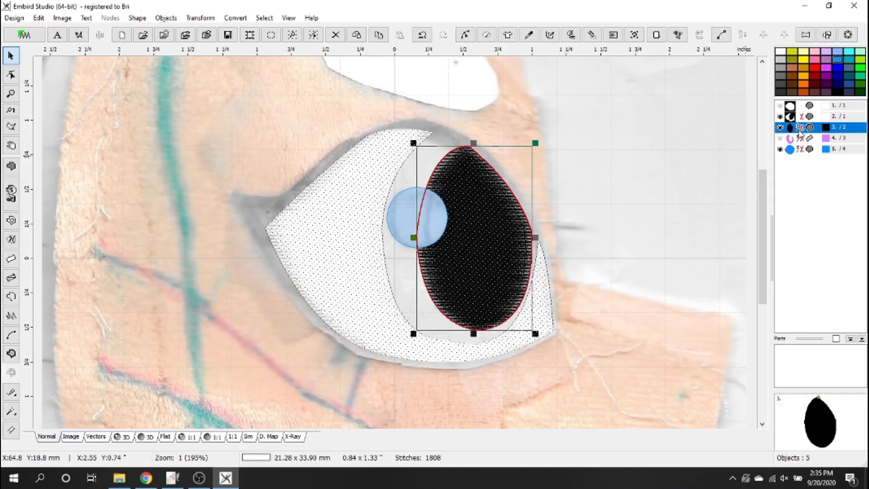
pyautogui.rightClick(792, 150)
pyautogui.moveTo(768, 216)
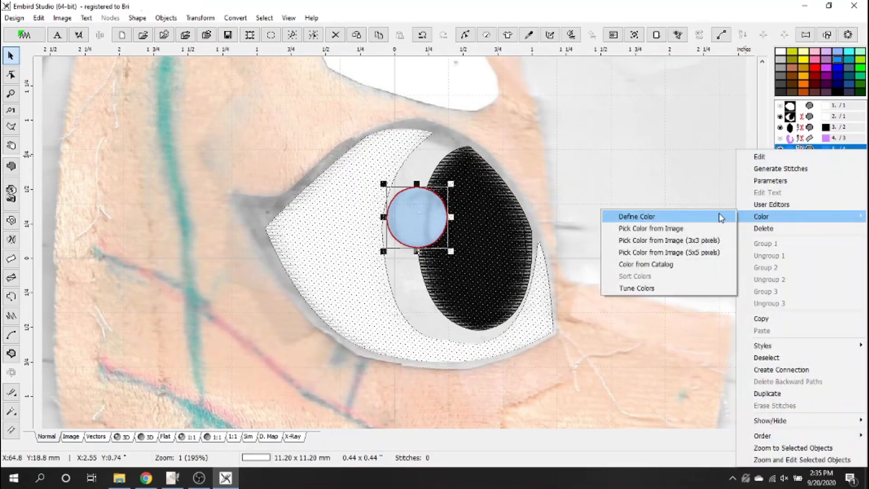
pyautogui.click(634, 216)
pyautogui.click(420, 196)
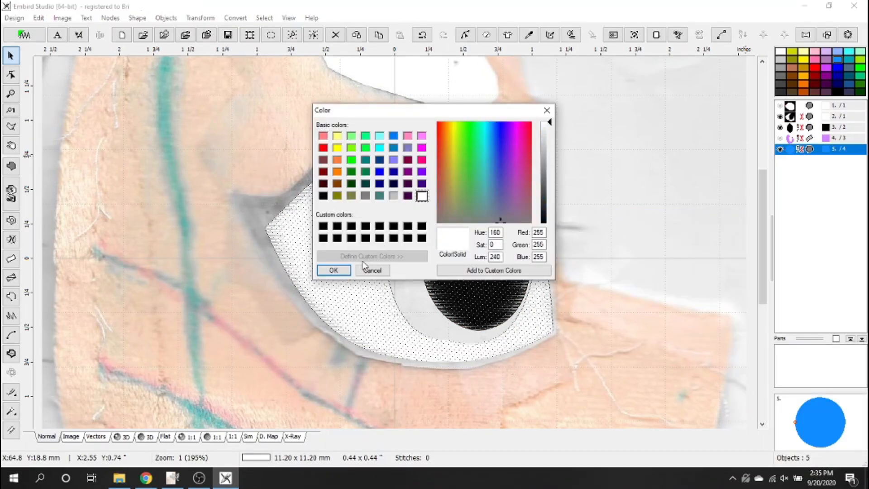
pyautogui.click(334, 270)
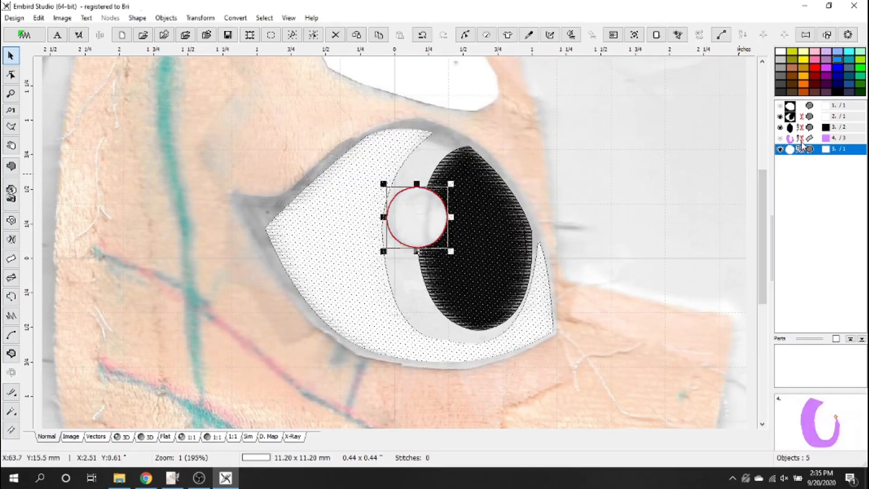
# Apply the white crescent's parameters to the highlight circle, generate the circle's stitches, and view it in 3D with the purple iris shown.
pyautogui.click(801, 117)
pyautogui.rightClick(800, 150)
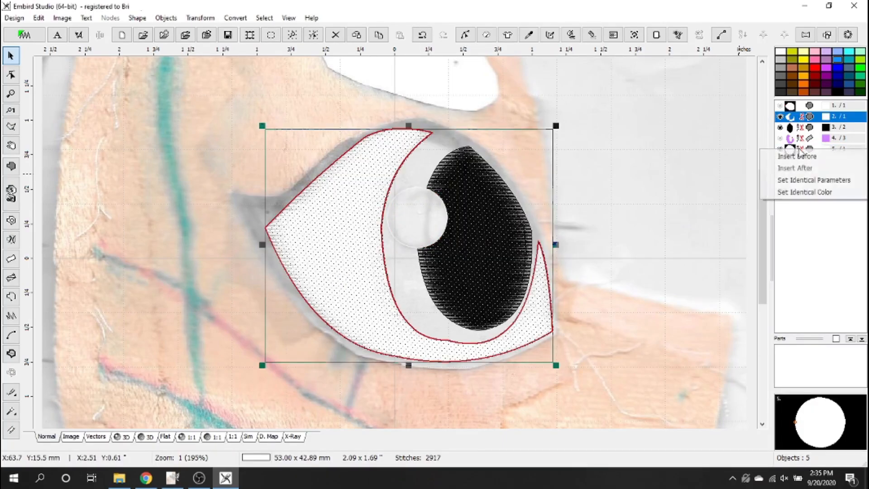
pyautogui.click(812, 181)
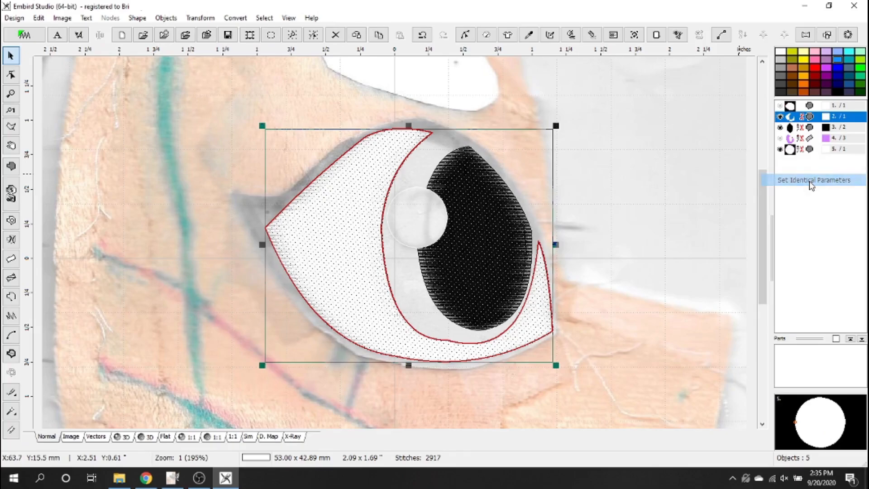
pyautogui.rightClick(790, 150)
pyautogui.click(781, 169)
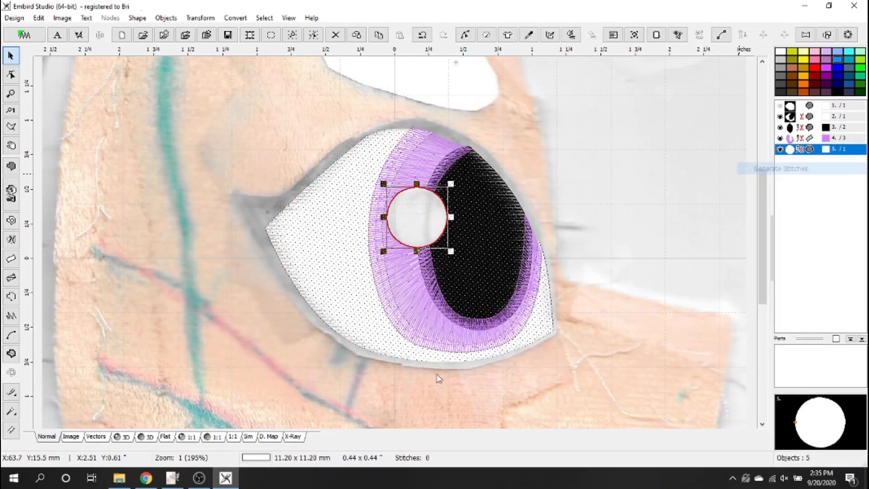
pyautogui.click(143, 437)
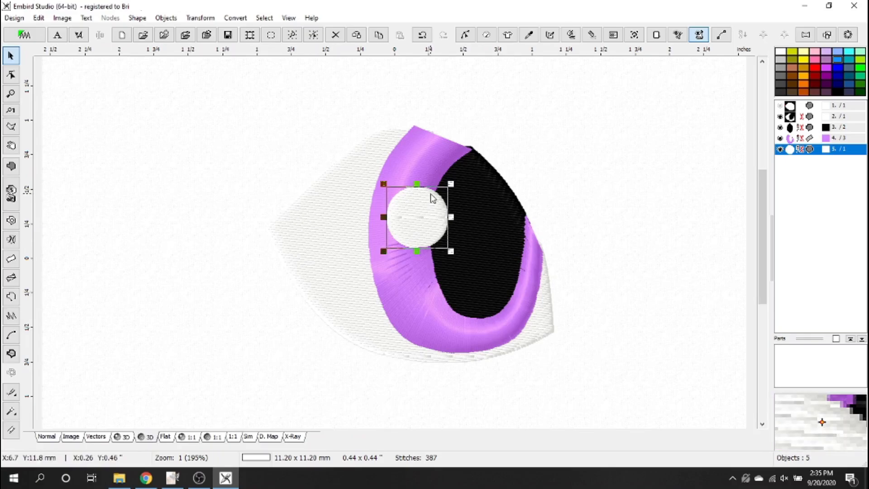
# Edit the highlight circle so its start and end points sit on its top node, and apply the edit.
pyautogui.scroll(1, 434, 195)
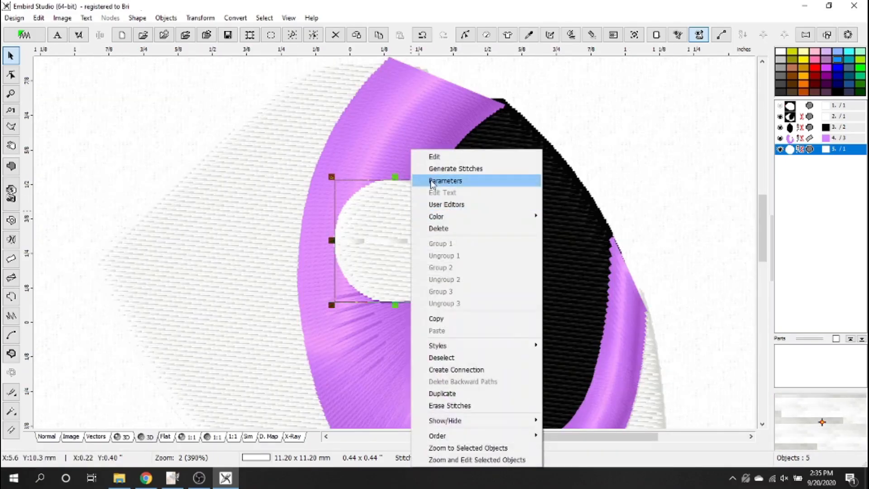
pyautogui.click(434, 156)
pyautogui.rightClick(397, 181)
pyautogui.click(446, 290)
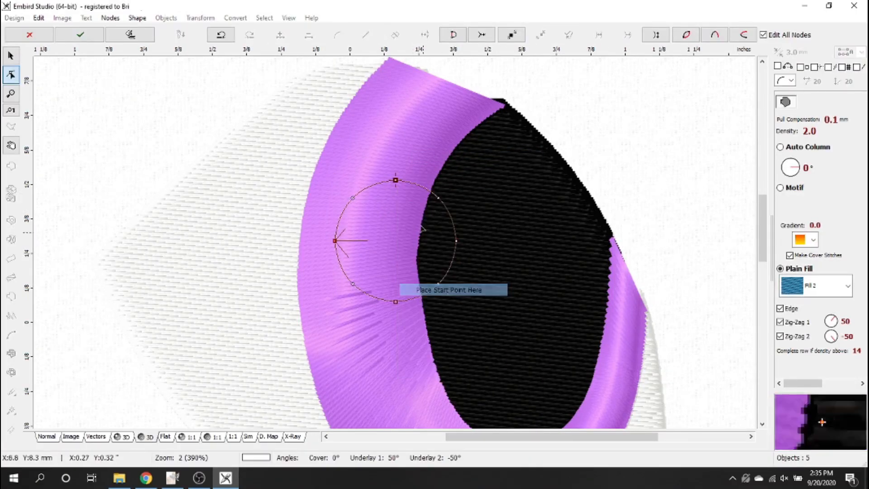
pyautogui.rightClick(396, 180)
pyautogui.click(432, 276)
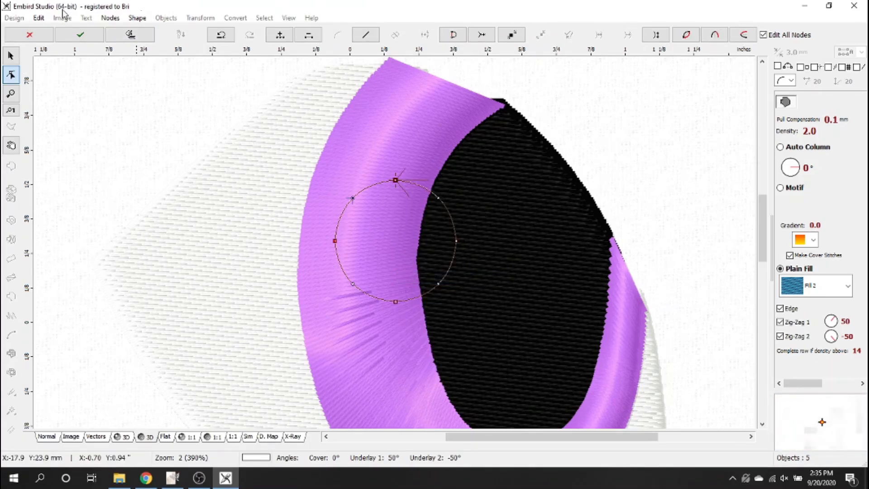
pyautogui.click(80, 34)
# Regenerate the highlight circle's stitches and deselect it to see the whole eye.
pyautogui.rightClick(417, 152)
pyautogui.click(436, 170)
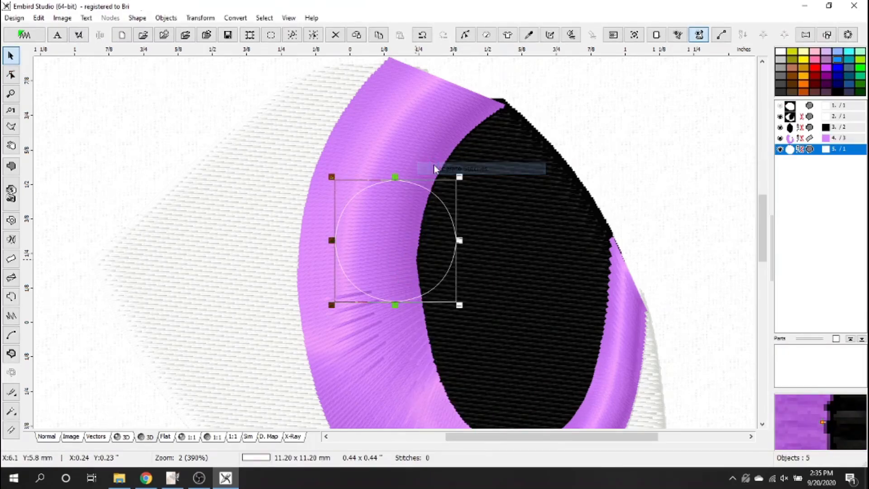
pyautogui.click(640, 201)
pyautogui.scroll(-1, 612, 231)
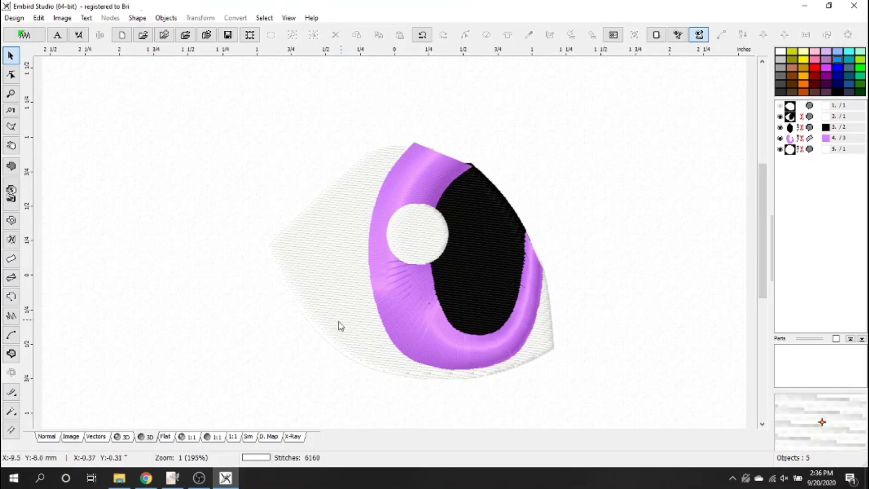
# Return to Normal view and hide the crescent, pupil, iris and highlight circle to expose the scanned sketch.
pyautogui.click(49, 437)
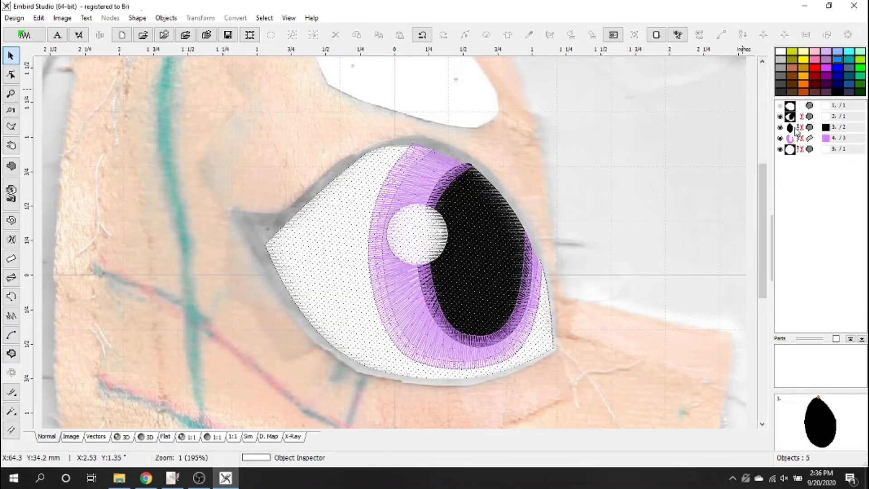
pyautogui.click(780, 116)
pyautogui.click(780, 127)
pyautogui.click(780, 138)
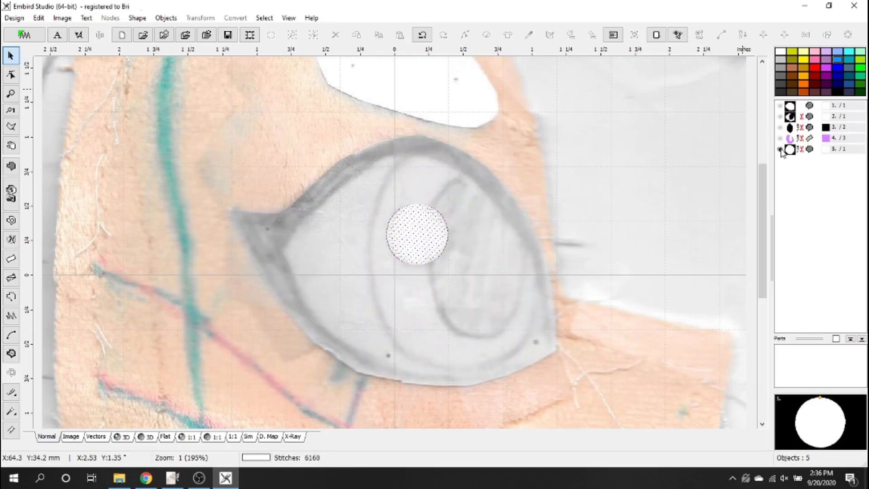
pyautogui.click(780, 149)
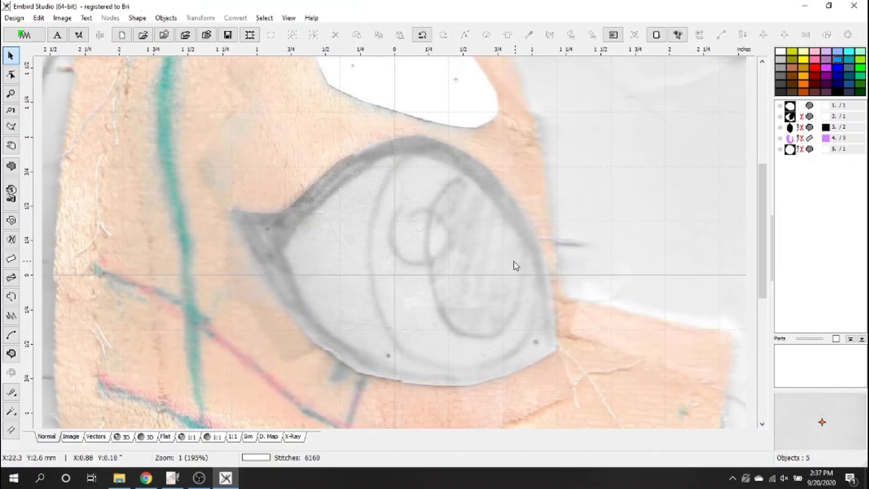
# Start a two-edge column object at the eye's lower right corner and trace the dark outline's outer edge up to the top of the eye.
pyautogui.click(11, 261)
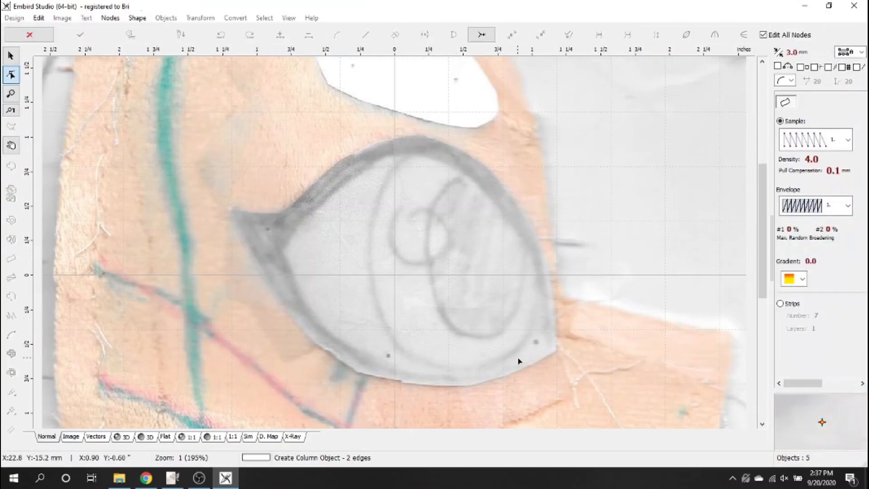
pyautogui.click(551, 353)
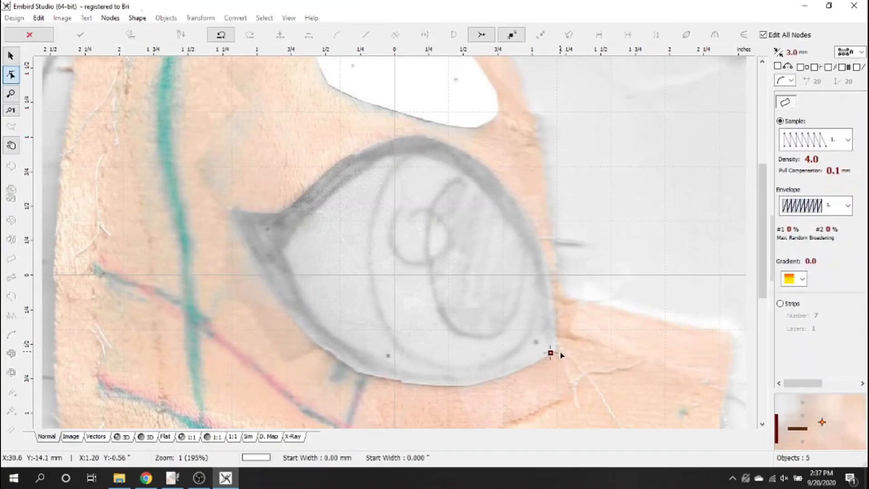
pyautogui.click(562, 353)
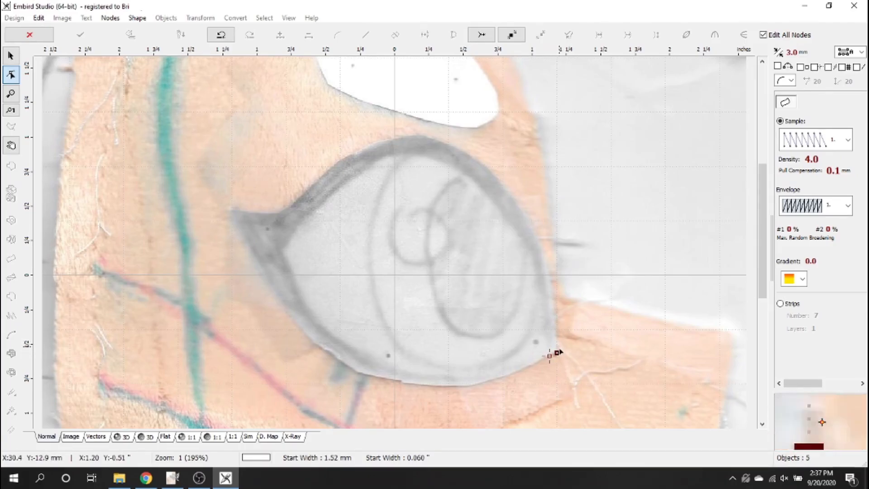
pyautogui.click(516, 202)
pyautogui.moveTo(539, 279); pyautogui.dragTo(548, 273)
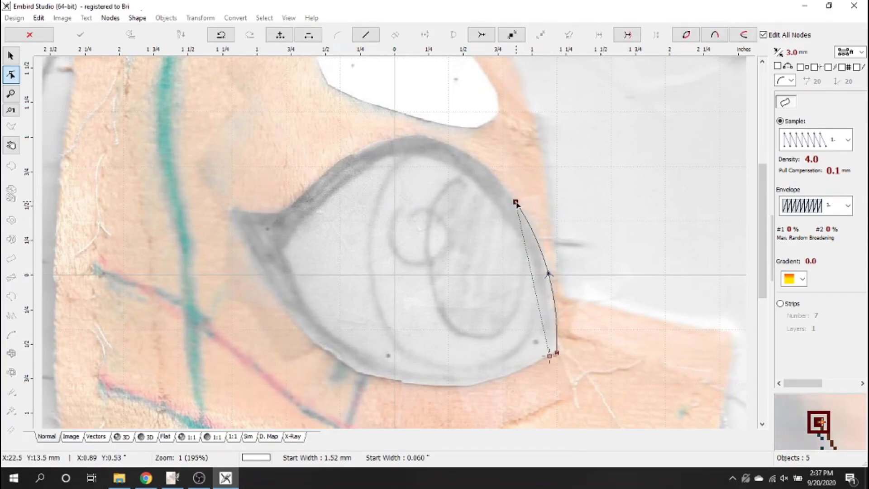
pyautogui.click(441, 141)
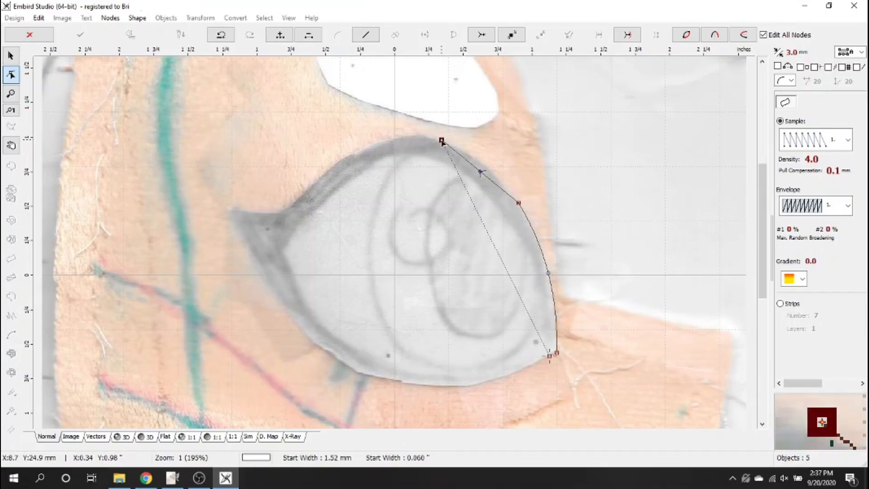
pyautogui.moveTo(481, 174); pyautogui.dragTo(481, 163)
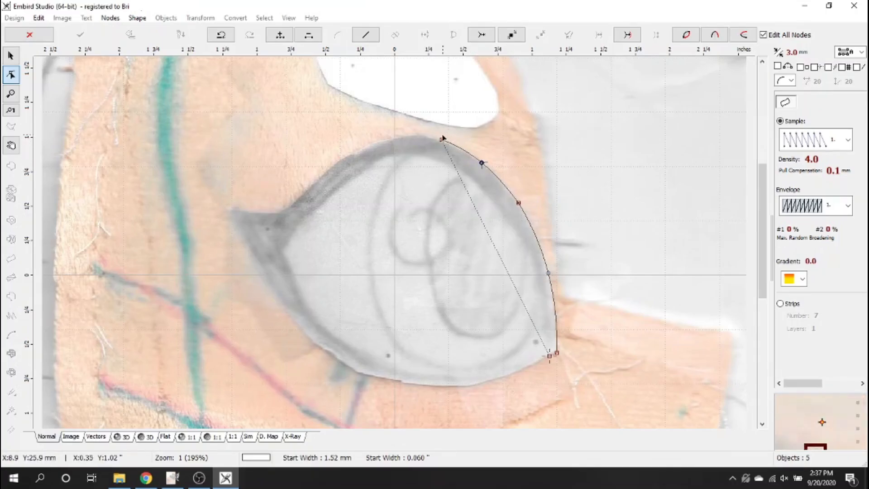
pyautogui.moveTo(442, 140); pyautogui.dragTo(439, 138)
# Continue the column's outer edge along the outline's upper left curve and out to the pointed left tip.
pyautogui.click(343, 158)
pyautogui.moveTo(391, 148); pyautogui.dragTo(386, 140)
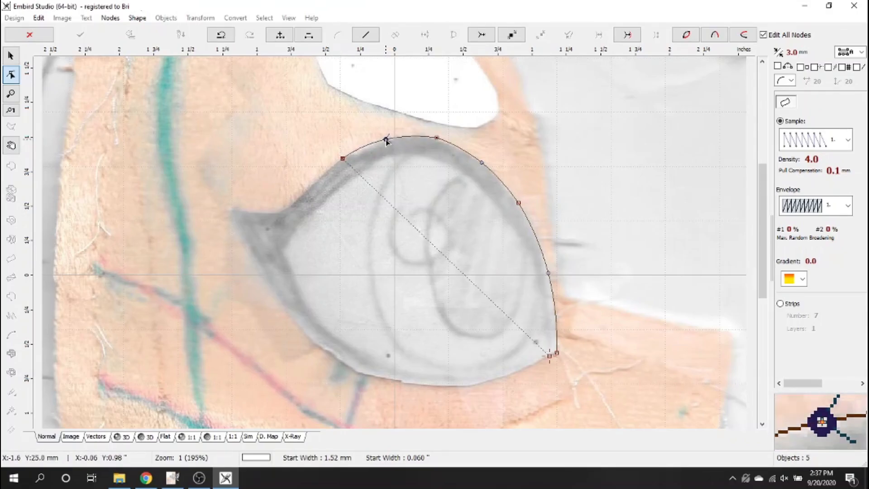
pyautogui.click(293, 202)
pyautogui.moveTo(321, 180); pyautogui.dragTo(318, 178)
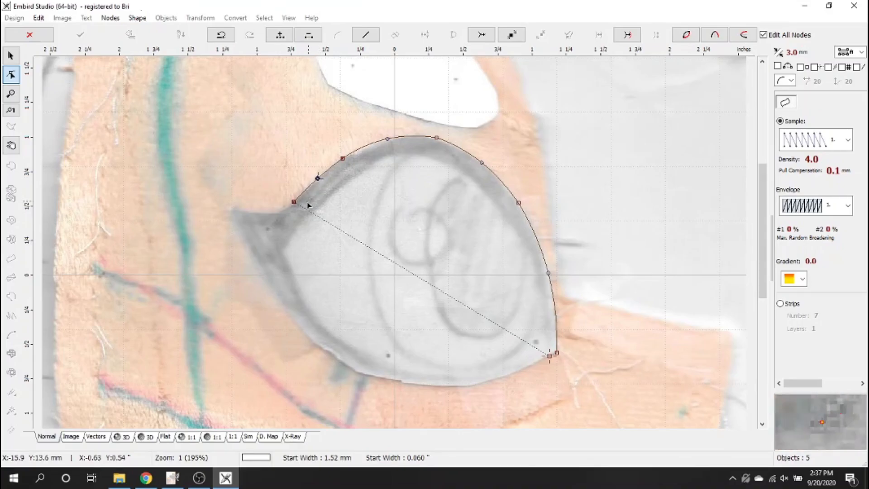
pyautogui.click(294, 203)
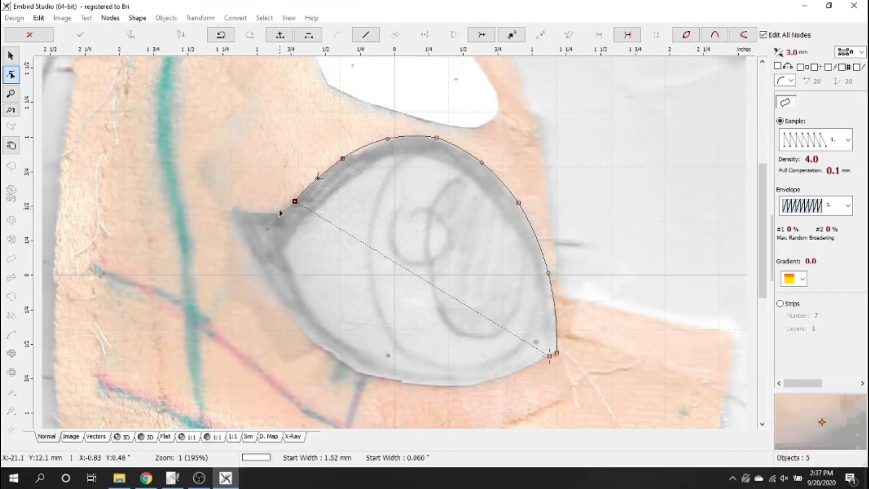
pyautogui.click(257, 212)
pyautogui.moveTo(275, 207); pyautogui.dragTo(277, 212)
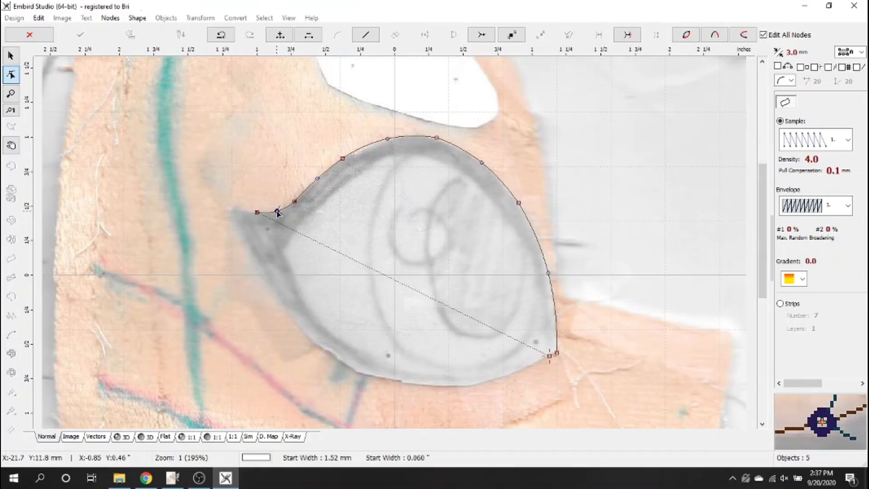
pyautogui.click(230, 207)
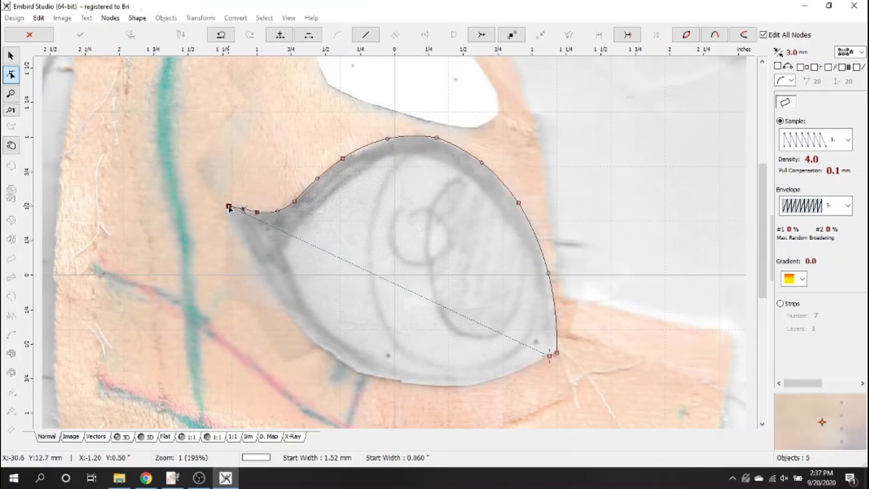
pyautogui.moveTo(227, 208); pyautogui.dragTo(224, 205)
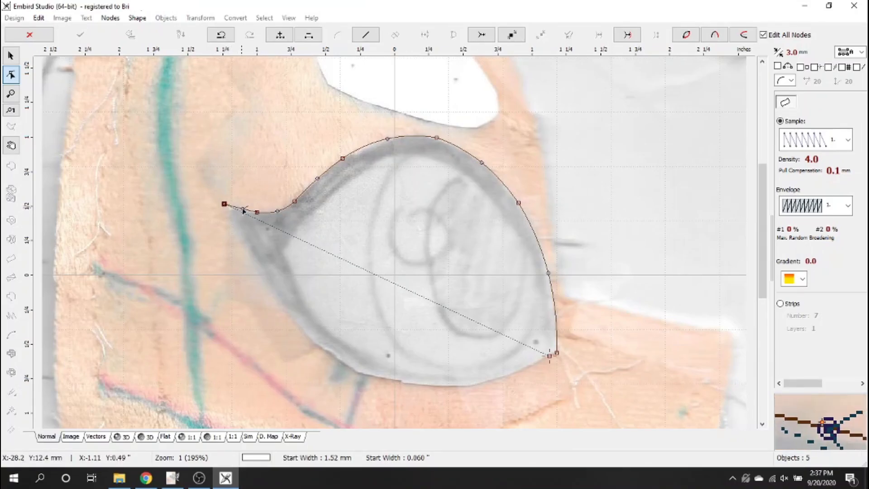
# Continue the outer edge from the pointed tip down the eye's left side and along the bottom of the outline.
pyautogui.click(250, 257)
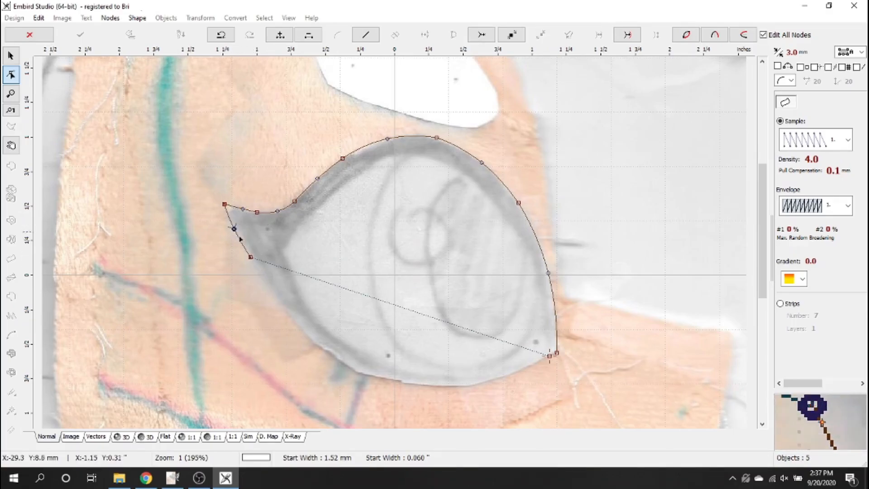
pyautogui.click(336, 357)
pyautogui.moveTo(294, 306); pyautogui.dragTo(289, 312)
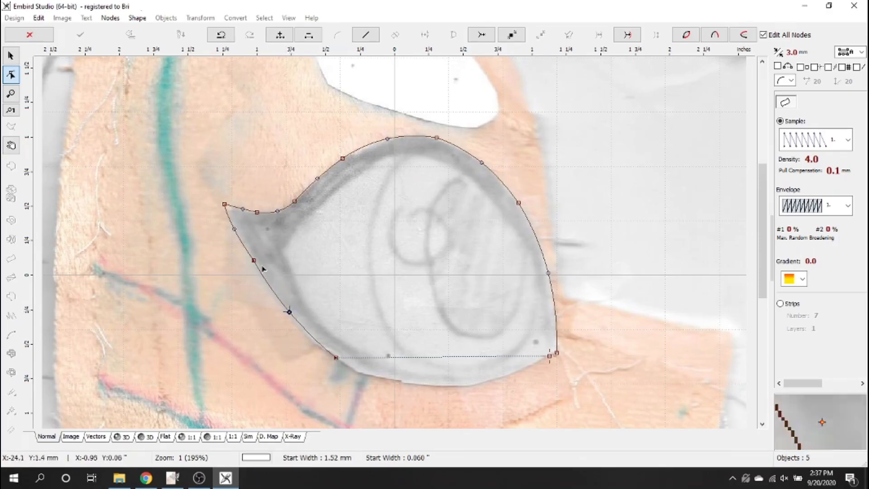
pyautogui.moveTo(335, 357); pyautogui.dragTo(314, 340)
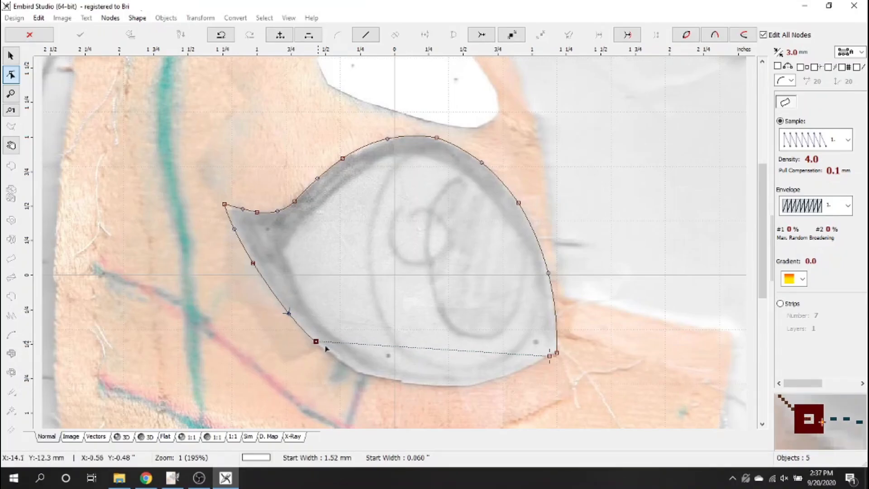
pyautogui.click(426, 383)
pyautogui.moveTo(369, 362); pyautogui.dragTo(361, 372)
pyautogui.moveTo(427, 384); pyautogui.dragTo(430, 388)
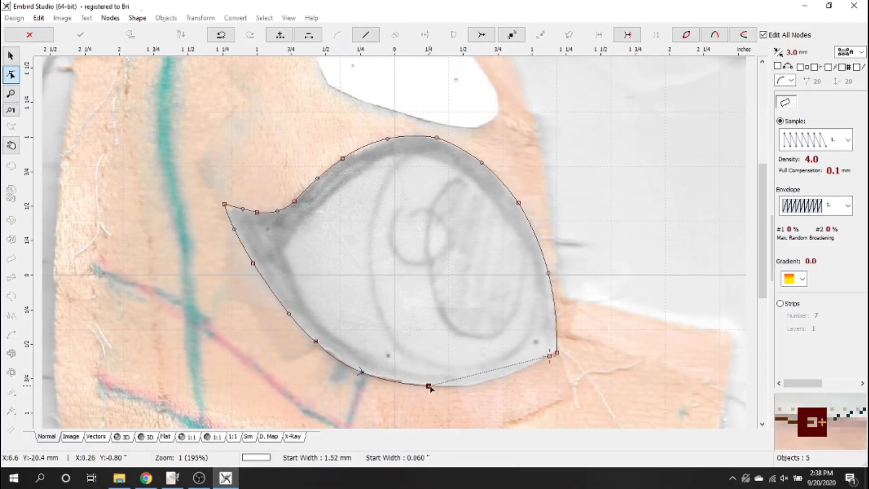
pyautogui.click(457, 386)
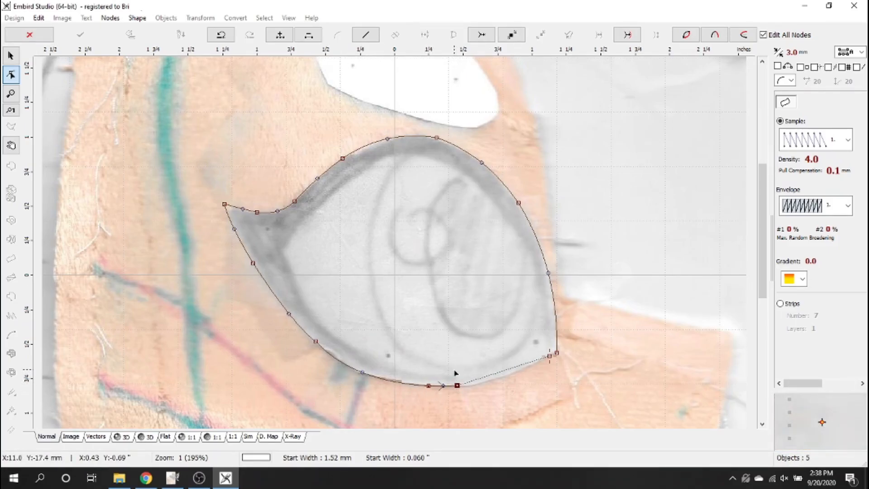
pyautogui.moveTo(454, 384); pyautogui.dragTo(464, 389)
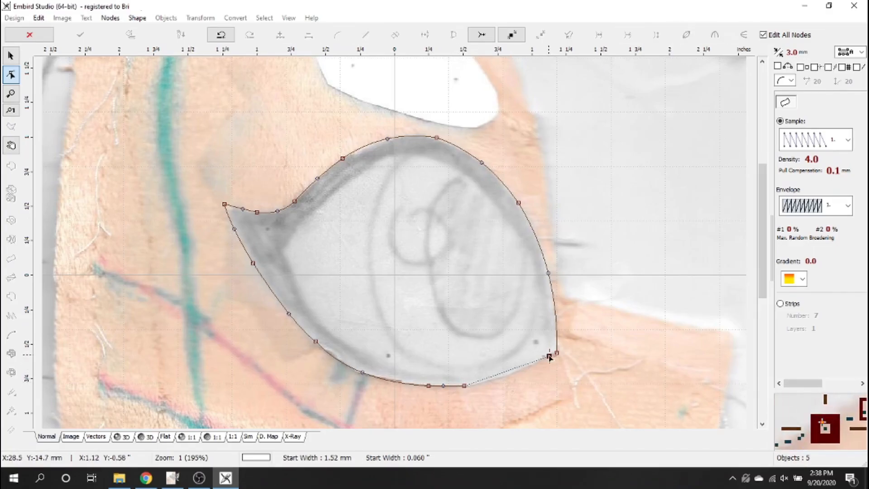
# Start the column's inner edge at the eye's lower right corner and trace it up the right side and over the top.
pyautogui.click(480, 187)
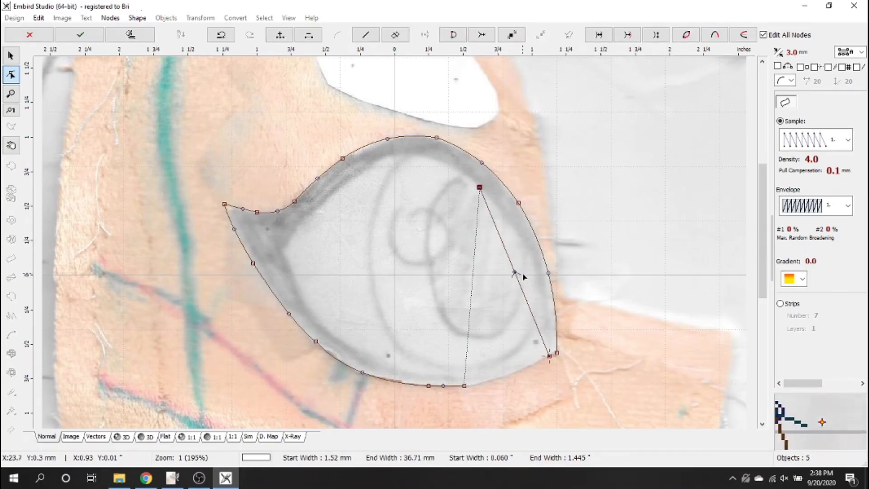
pyautogui.moveTo(514, 272); pyautogui.dragTo(529, 262)
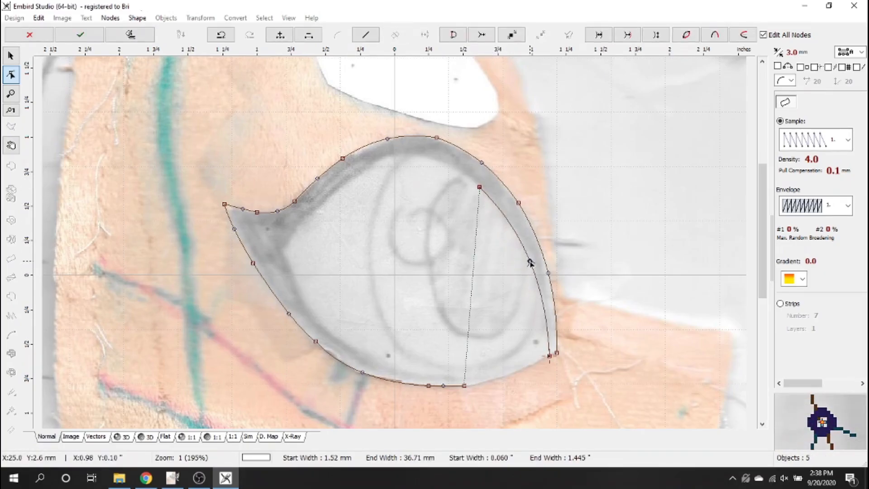
pyautogui.click(551, 355)
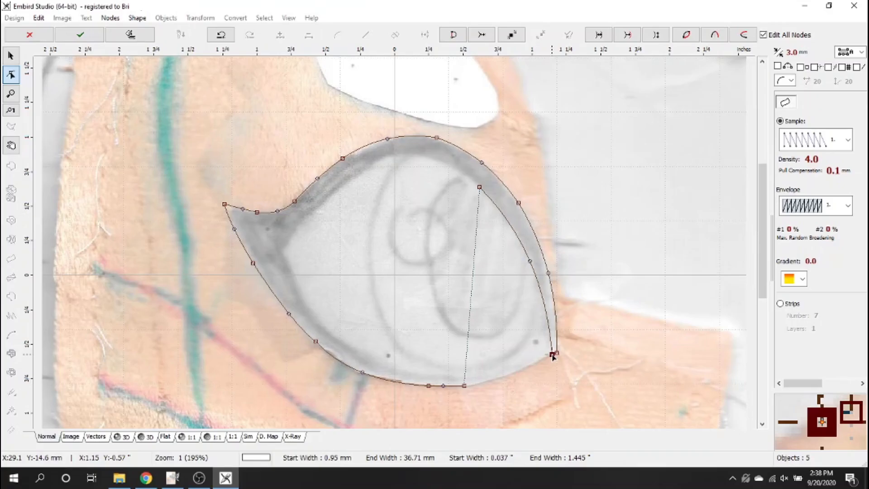
pyautogui.click(482, 187)
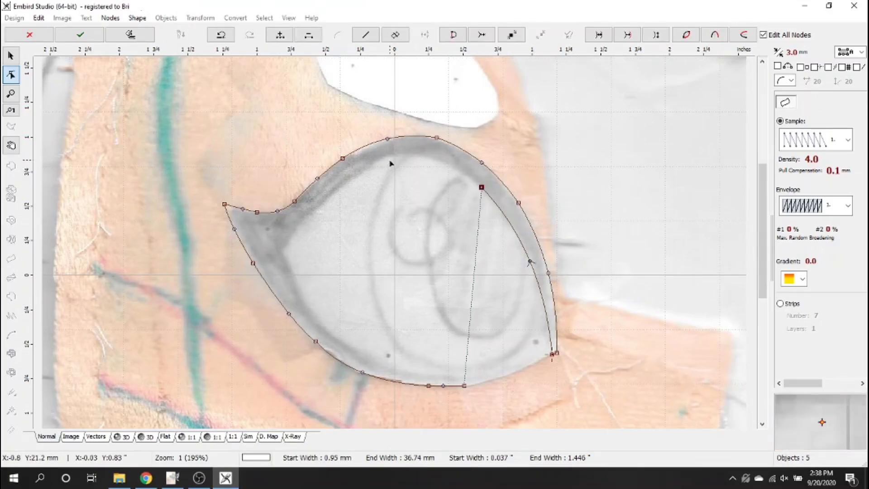
pyautogui.click(368, 168)
pyautogui.moveTo(425, 175); pyautogui.dragTo(425, 157)
pyautogui.click(370, 168)
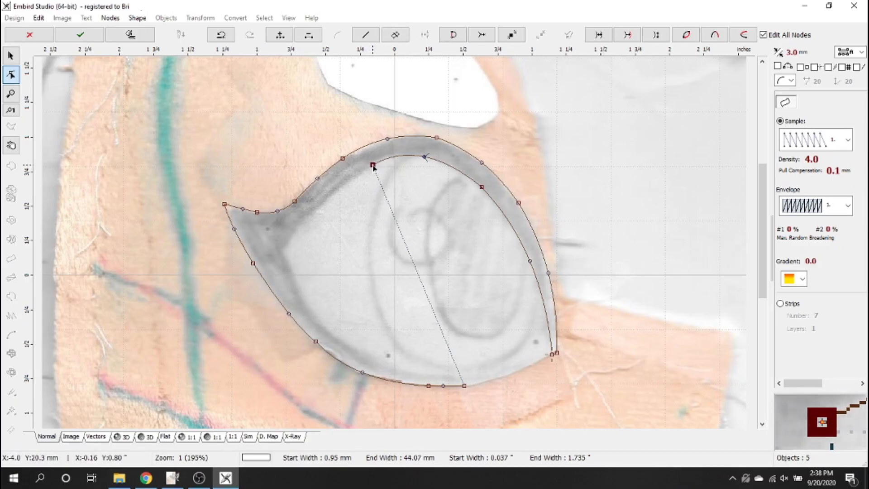
# Continue the column's inner edge to the eye's left inner corner and down along the lower left curve.
pyautogui.click(283, 246)
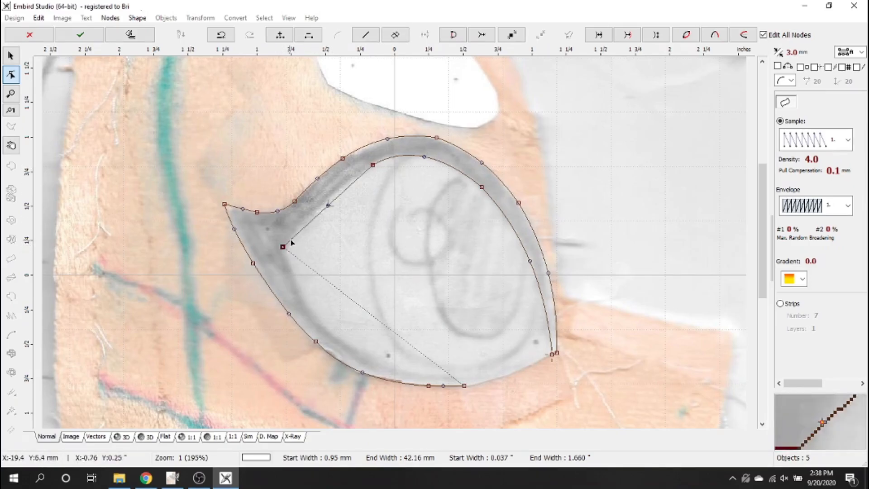
pyautogui.click(324, 204)
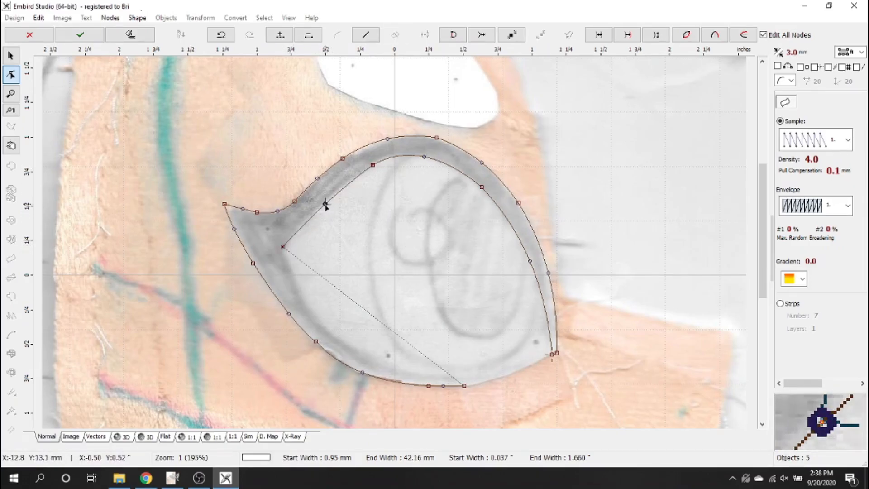
pyautogui.click(342, 340)
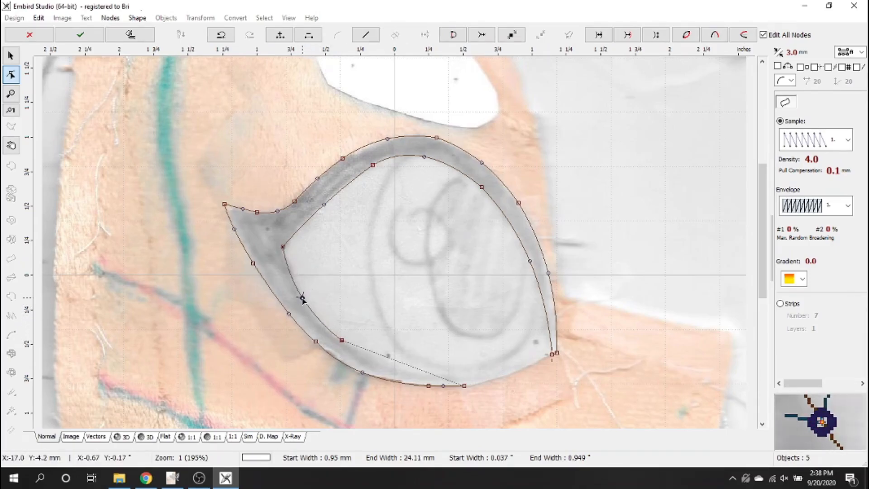
pyautogui.moveTo(342, 340); pyautogui.dragTo(345, 345)
# Bring the inner edge along the bottom to a narrow tapered end beside the outer edge and finish the column object.
pyautogui.click(468, 375)
pyautogui.moveTo(468, 376); pyautogui.dragTo(463, 376)
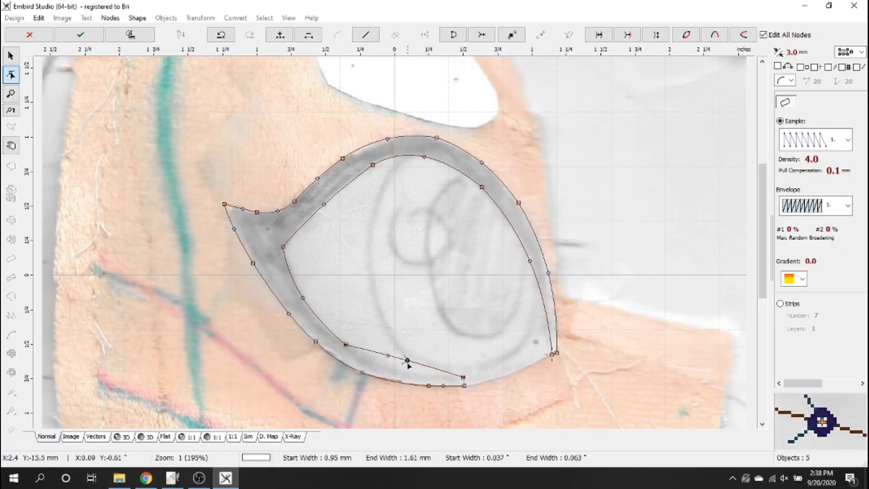
pyautogui.moveTo(407, 360); pyautogui.dragTo(407, 371)
pyautogui.moveTo(463, 376); pyautogui.dragTo(465, 379)
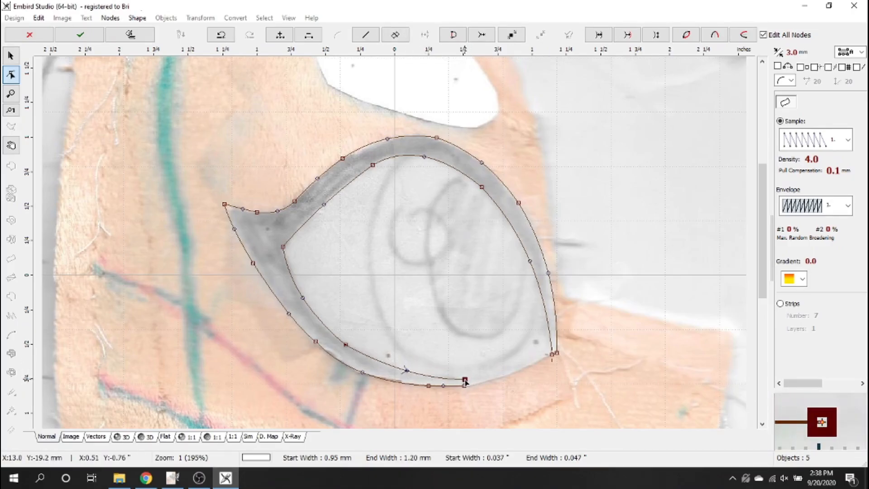
pyautogui.moveTo(406, 370); pyautogui.dragTo(400, 371)
pyautogui.moveTo(464, 379); pyautogui.dragTo(465, 384)
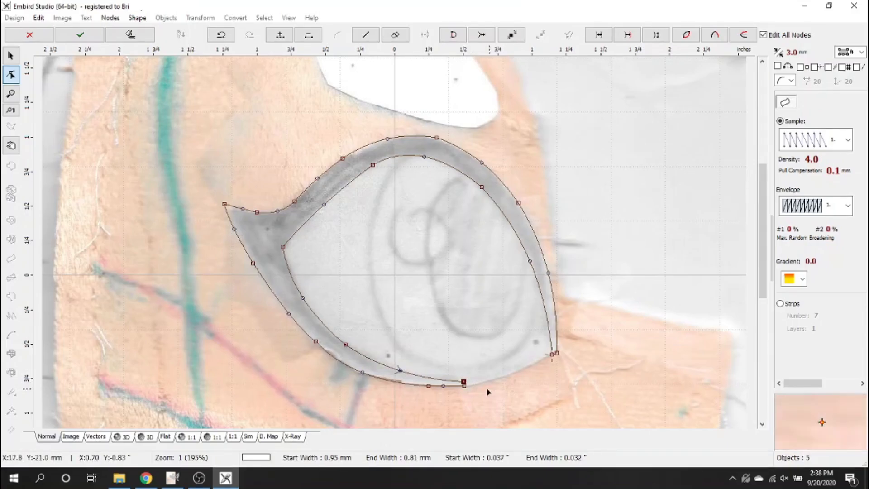
pyautogui.click(399, 370)
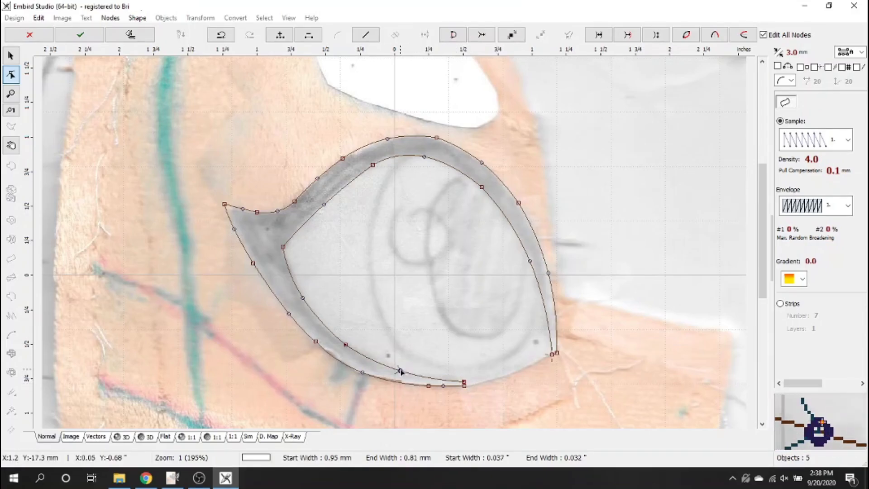
pyautogui.click(464, 385)
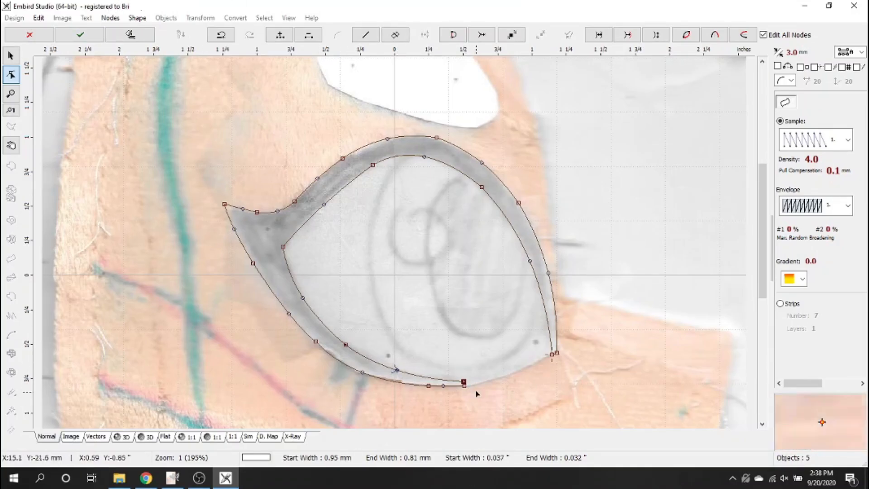
pyautogui.rightClick(465, 385)
pyautogui.click(508, 262)
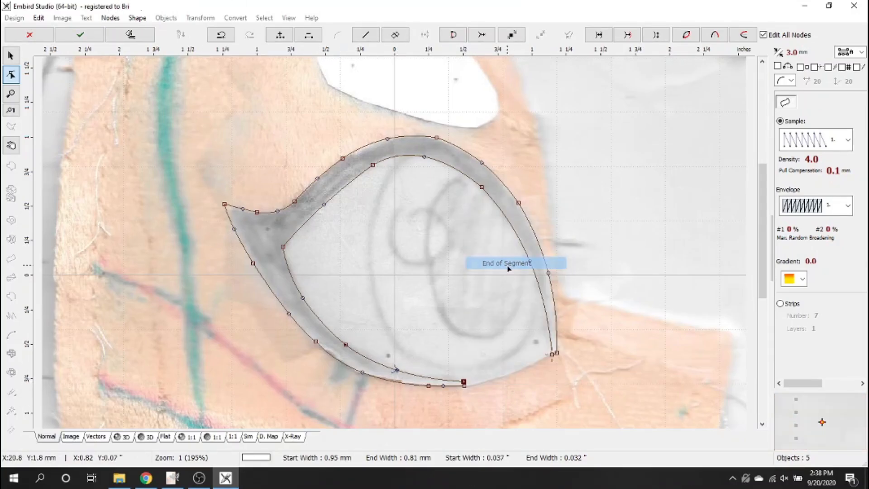
pyautogui.click(80, 34)
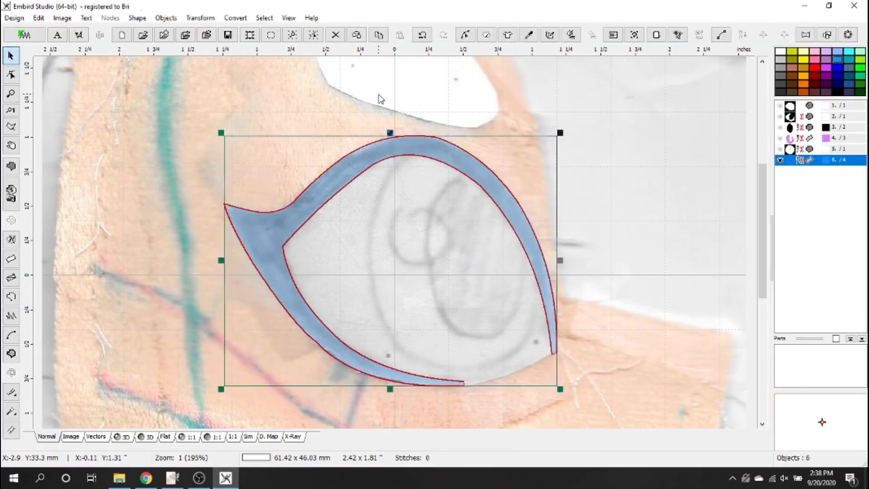
# Color the eye outline column black and generate its stitches.
pyautogui.rightClick(798, 161)
pyautogui.moveTo(782, 216)
pyautogui.click(734, 218)
pyautogui.click(323, 196)
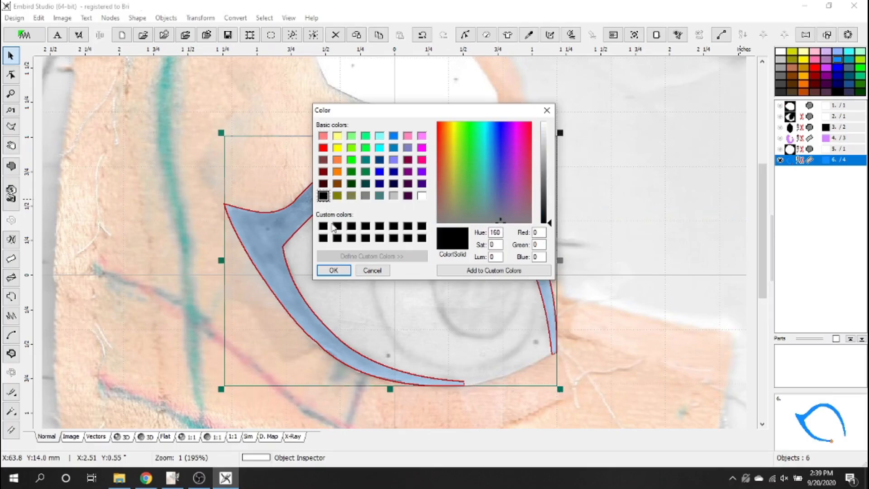
pyautogui.click(334, 270)
pyautogui.rightClick(361, 182)
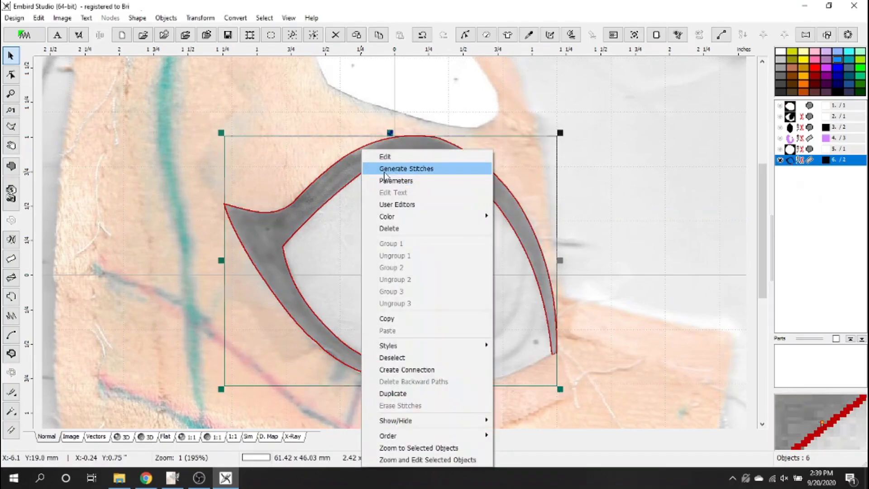
pyautogui.click(421, 169)
# Examine the outline's stitching in the 3D view, closely around the pointed left tip.
pyautogui.click(147, 437)
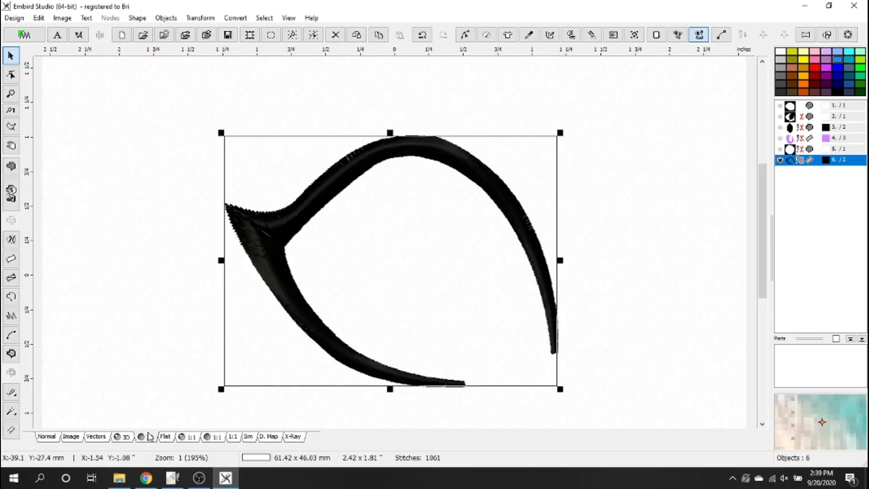
pyautogui.click(177, 277)
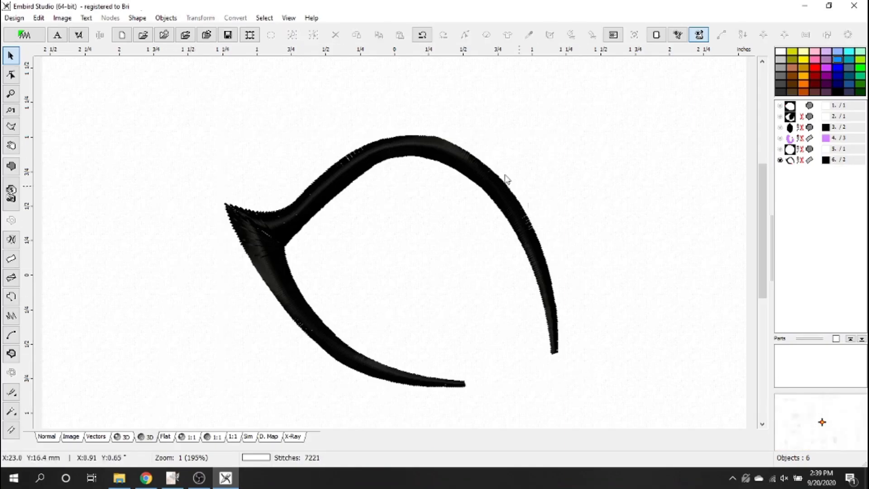
pyautogui.scroll(1, 319, 182)
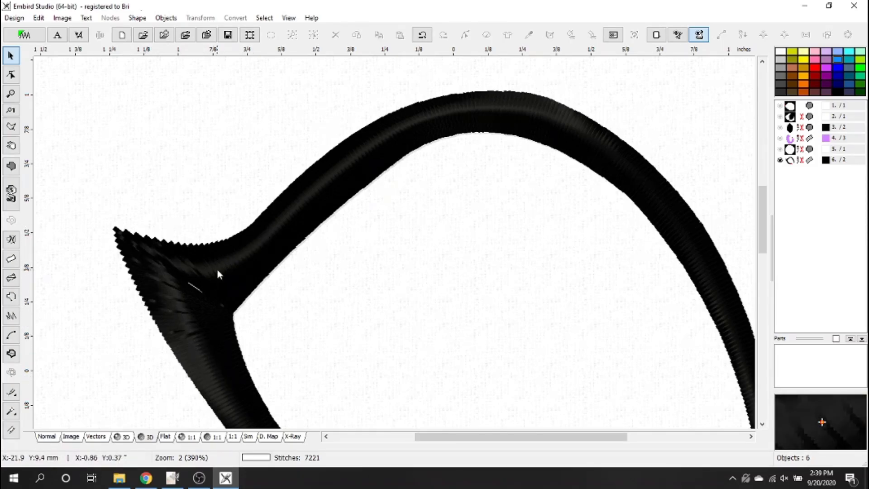
pyautogui.scroll(-1, 217, 270)
pyautogui.scroll(1, 276, 302)
pyautogui.scroll(-1, 194, 225)
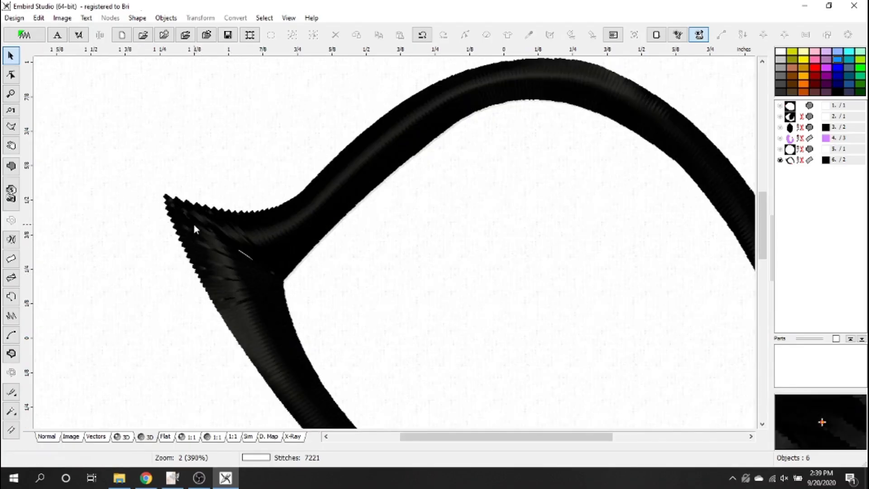
pyautogui.scroll(1, 277, 303)
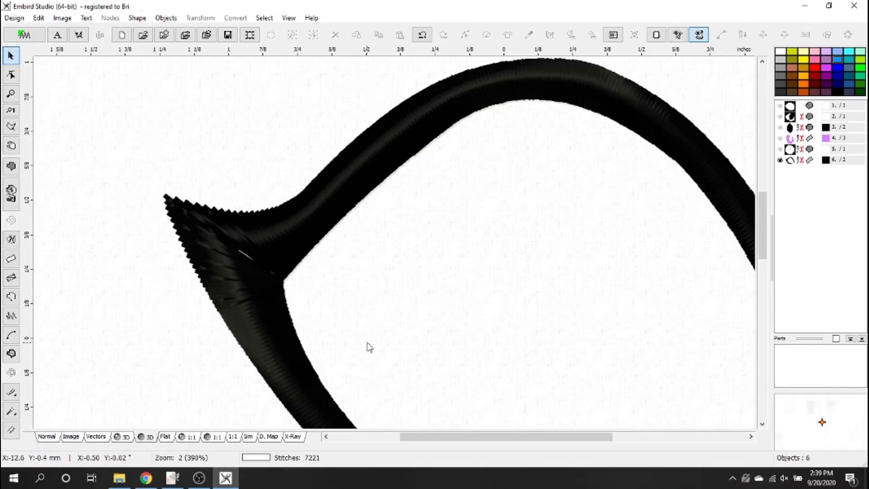
pyautogui.scroll(-1, 367, 346)
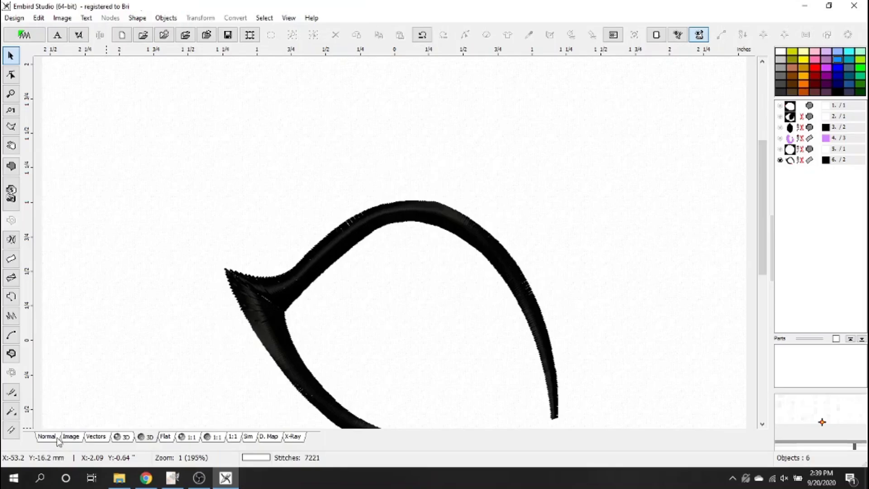
# Return to Normal view and show the highlight circle, iris, pupil, crescent and white base shape again.
pyautogui.click(58, 438)
pyautogui.click(786, 149)
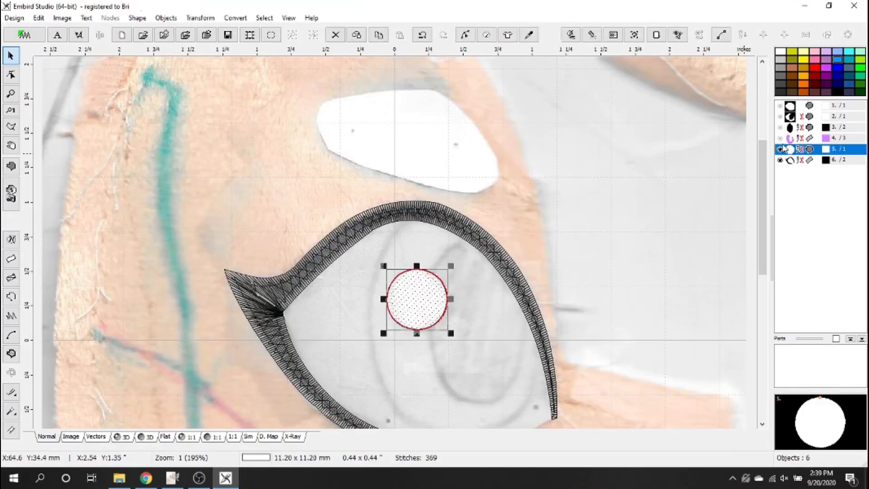
pyautogui.click(780, 138)
pyautogui.click(780, 127)
pyautogui.click(780, 117)
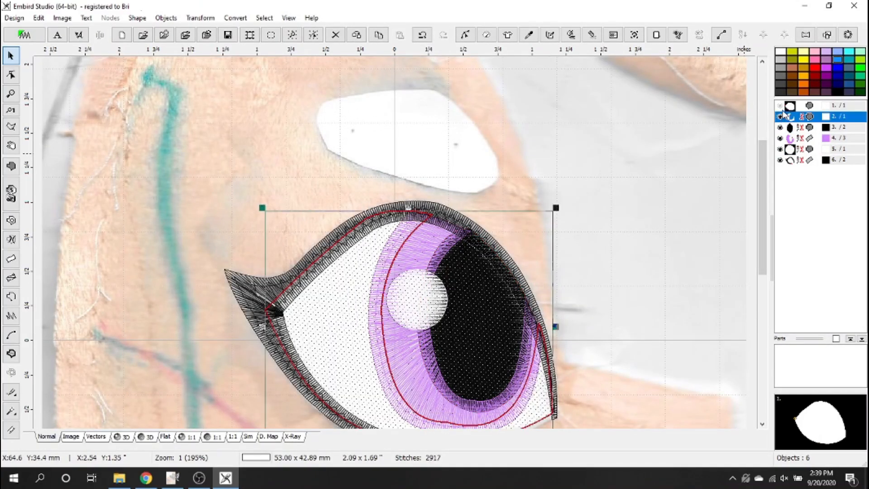
pyautogui.click(780, 106)
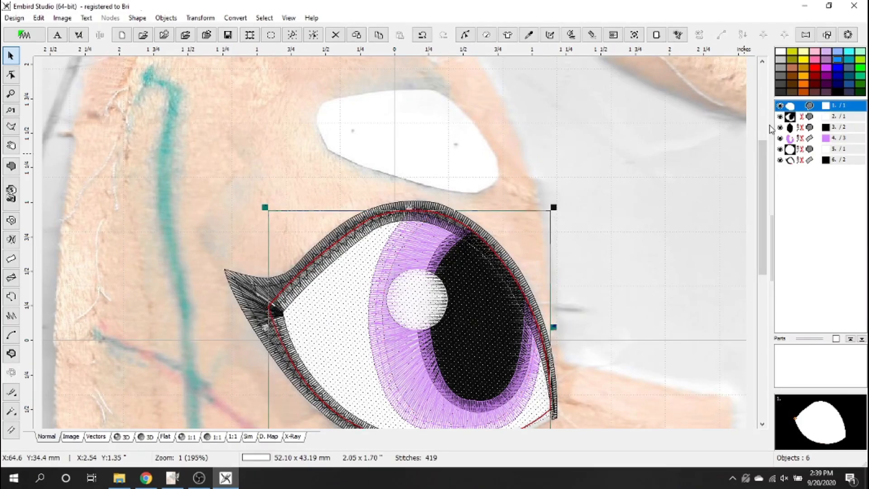
# Check the complete eye in the 3D view, closely along the bottom where the white fill meets the outline's lower end.
pyautogui.moveTo(763, 156); pyautogui.dragTo(764, 180)
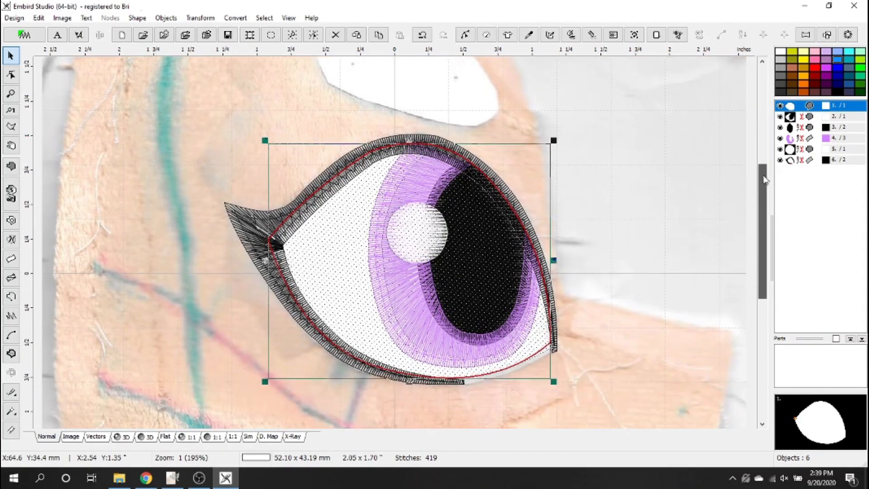
pyautogui.click(151, 437)
pyautogui.click(598, 377)
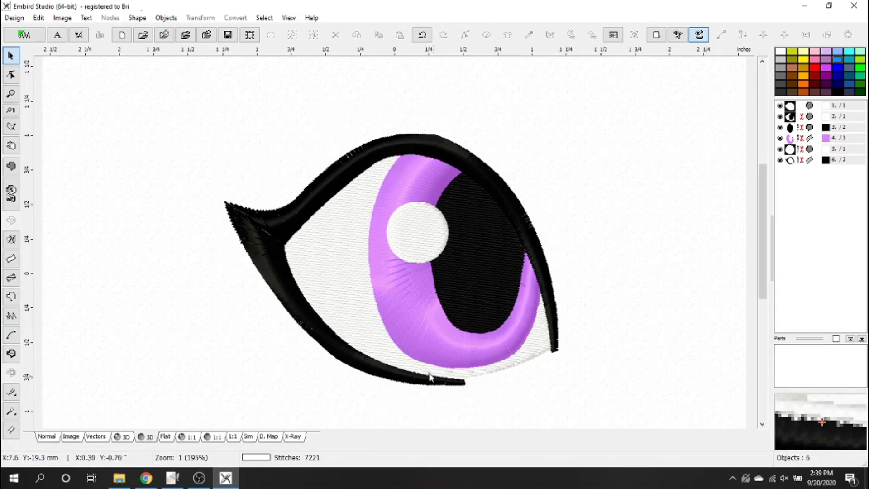
pyautogui.scroll(2, 468, 410)
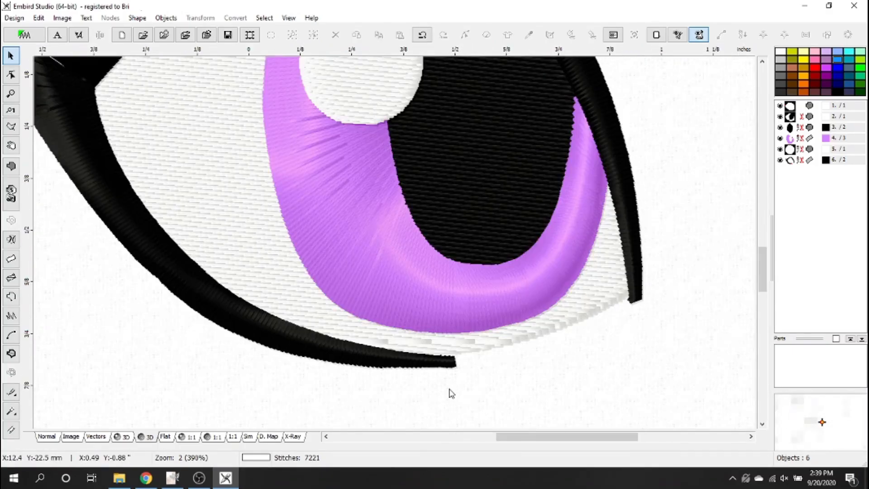
pyautogui.click(450, 355)
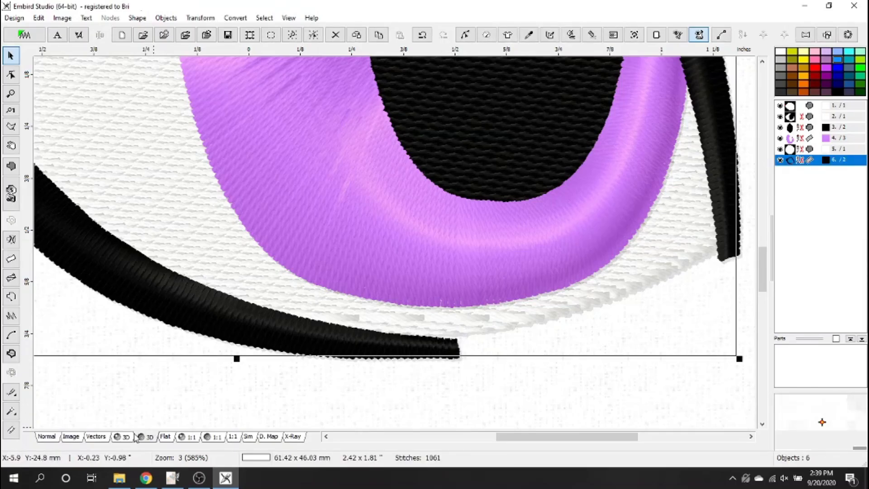
# In Normal view, reshape the white crescent fill's lower edge to follow the pattern's lower lid and tuck under both ends of the black outline.
pyautogui.click(49, 438)
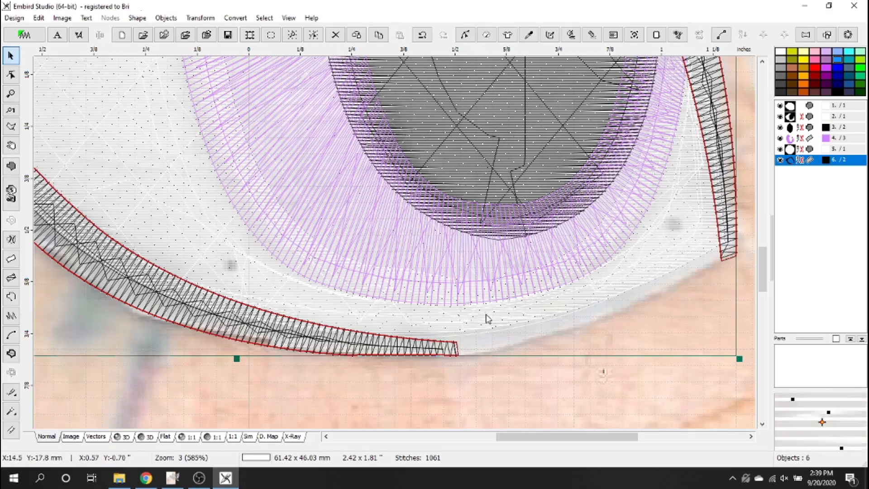
pyautogui.click(792, 118)
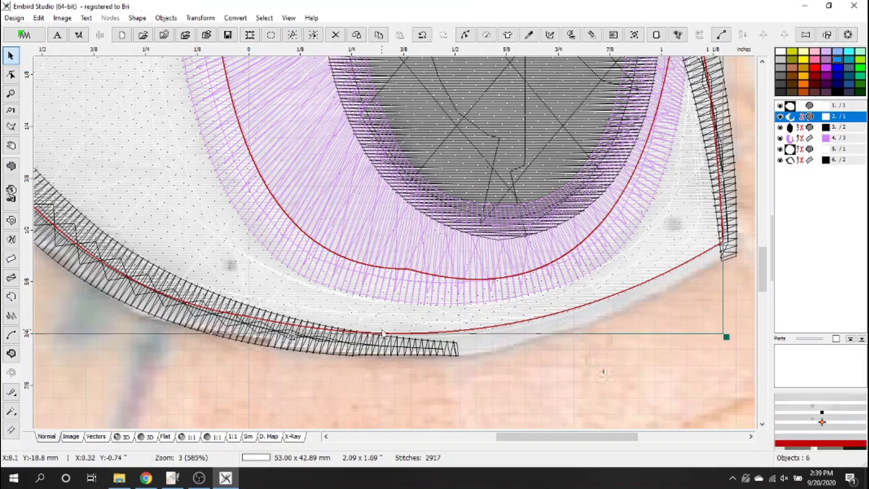
pyautogui.rightClick(170, 201)
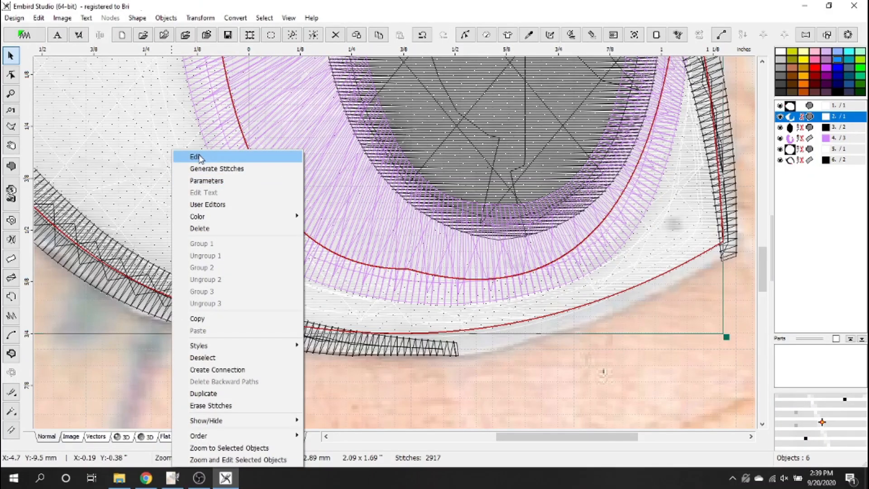
pyautogui.click(192, 156)
pyautogui.moveTo(724, 242); pyautogui.dragTo(727, 257)
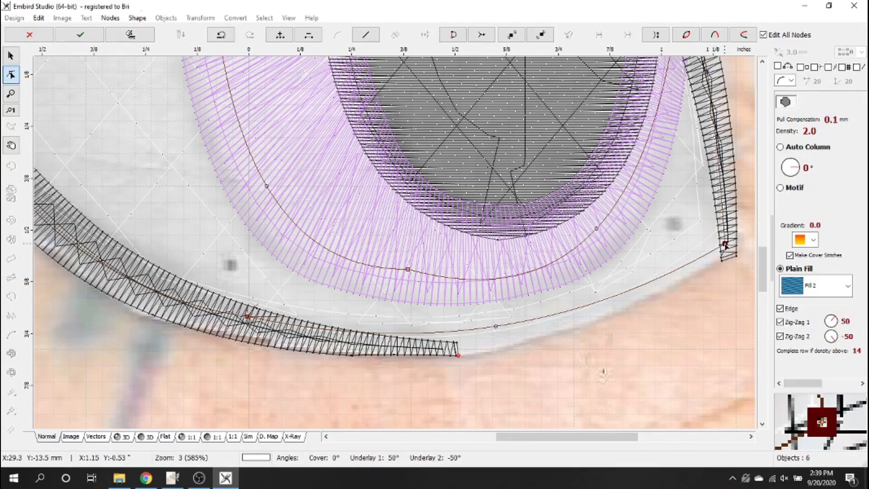
pyautogui.moveTo(497, 327); pyautogui.dragTo(471, 354)
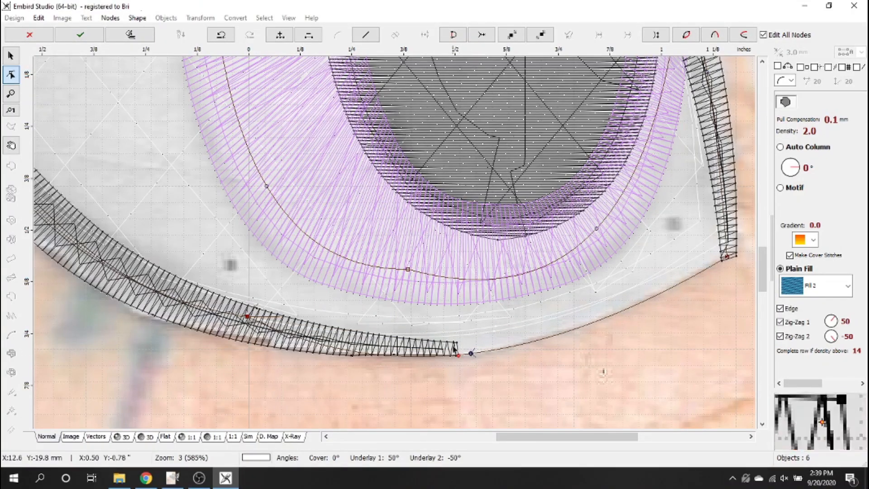
pyautogui.moveTo(247, 317)
pyautogui.mouseDown()
pyautogui.moveTo(232, 323)
pyautogui.moveTo(245, 316)
pyautogui.mouseUp()
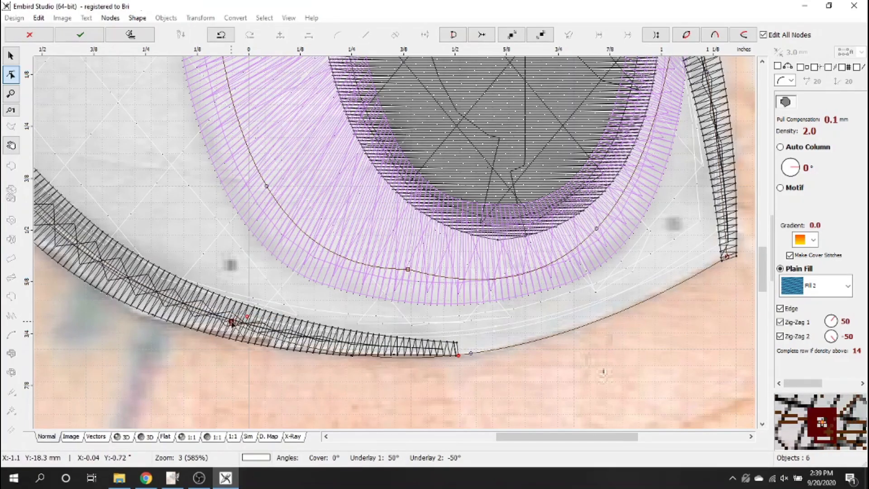
pyautogui.click(80, 34)
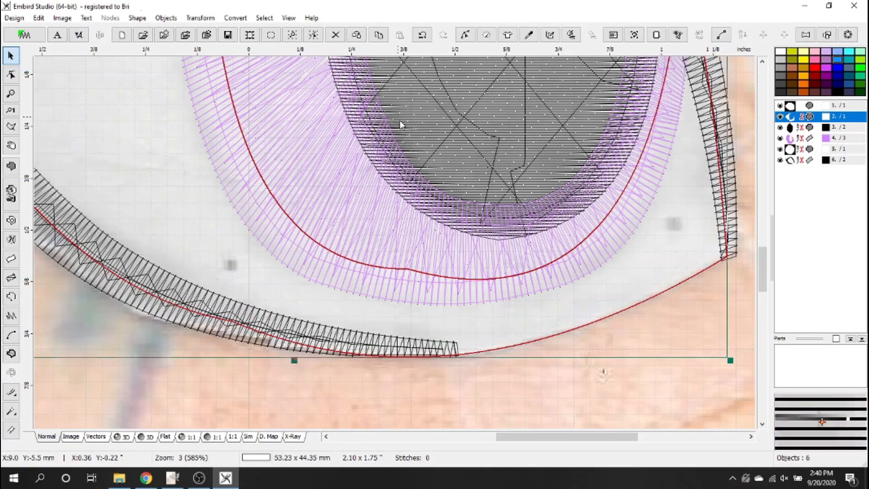
# Generate stitches for the reshaped crescent fill and deselect it.
pyautogui.rightClick(411, 129)
pyautogui.click(421, 147)
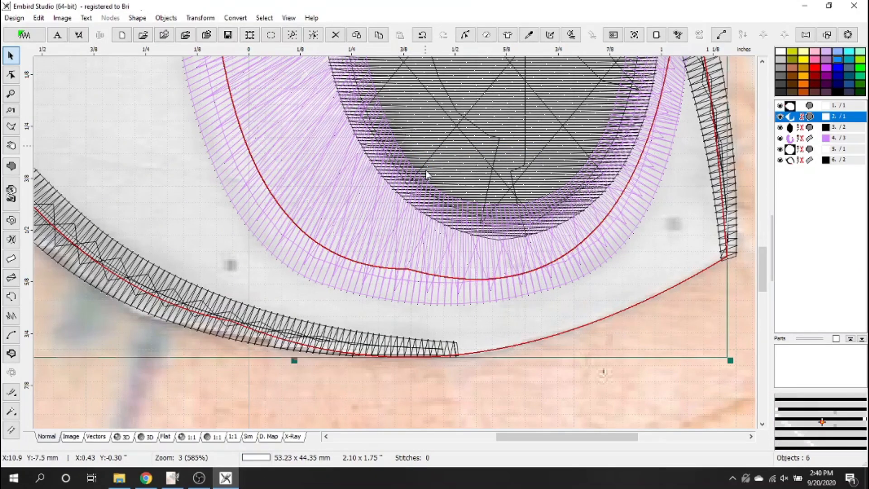
pyautogui.scroll(-5, 425, 175)
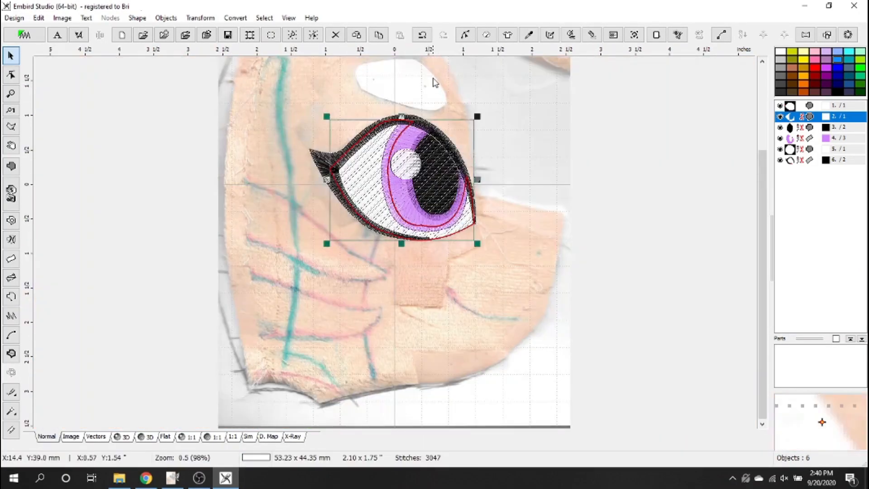
pyautogui.click(497, 143)
# Turn on the display of jumps for the eye design.
pyautogui.moveTo(768, 202); pyautogui.dragTo(759, 173)
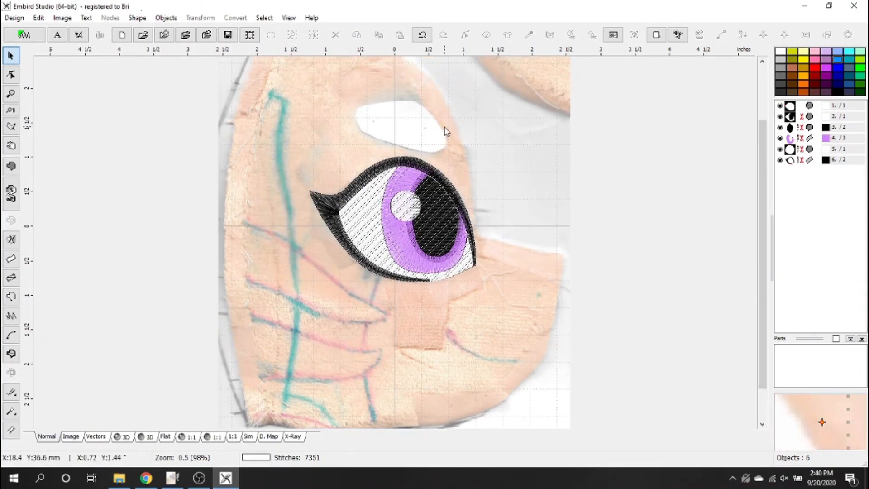
pyautogui.scroll(2, 447, 132)
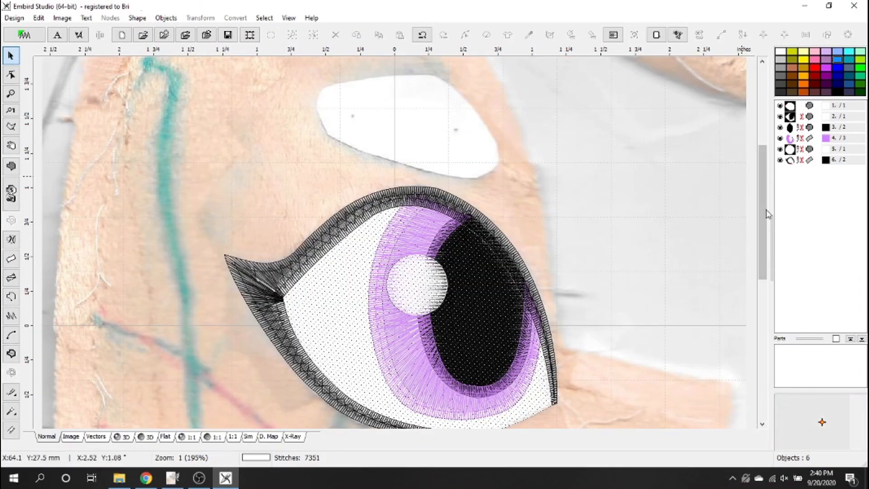
pyautogui.scroll(-2, 767, 230)
pyautogui.click(290, 18)
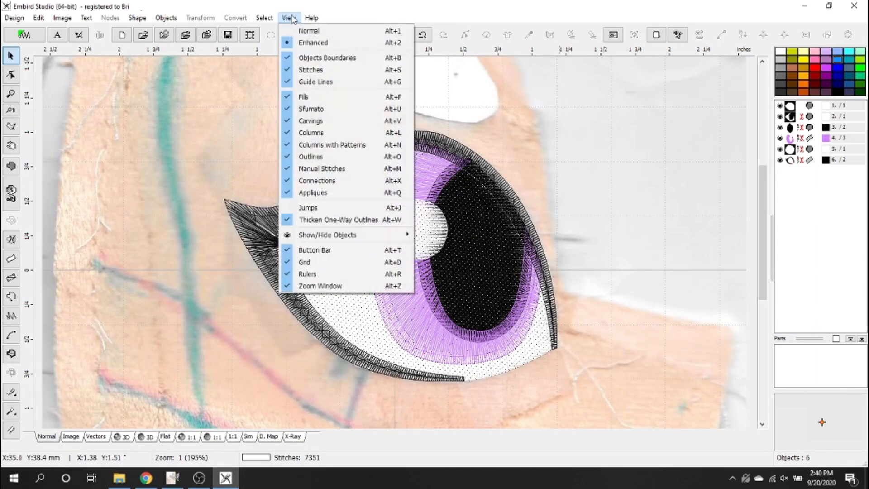
pyautogui.click(306, 208)
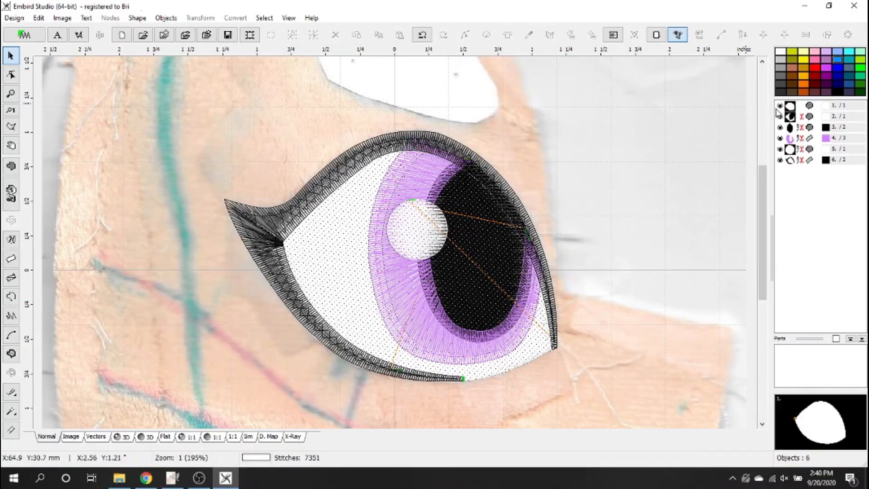
# Isolate the crescent and pupil to examine the jump between them, and show the iris, highlight circle and outline again.
pyautogui.click(780, 138)
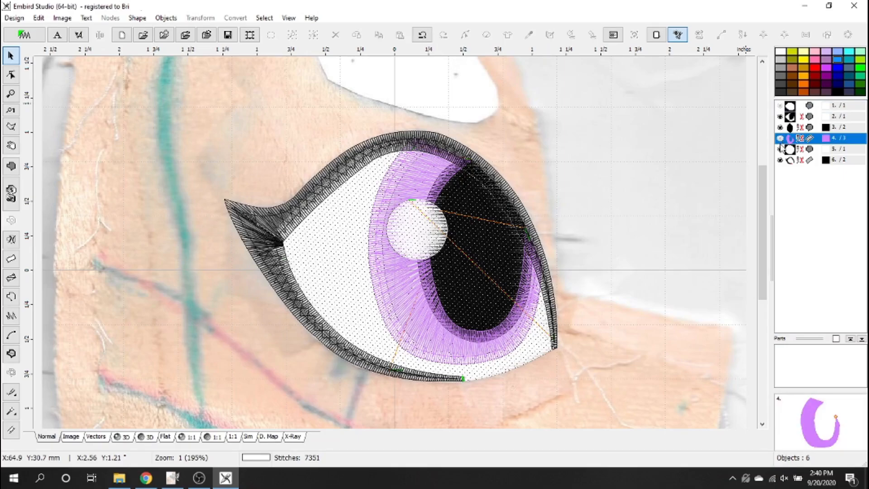
pyautogui.click(780, 149)
pyautogui.click(779, 160)
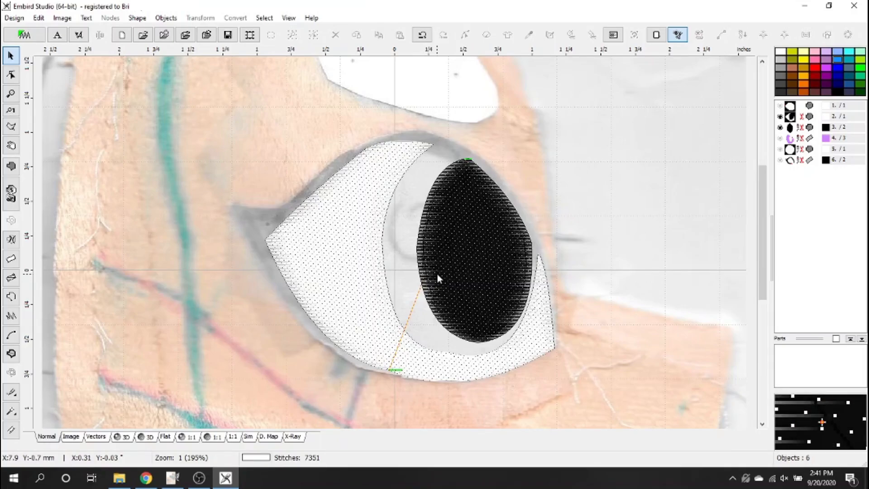
pyautogui.click(780, 138)
pyautogui.click(781, 149)
pyautogui.click(780, 161)
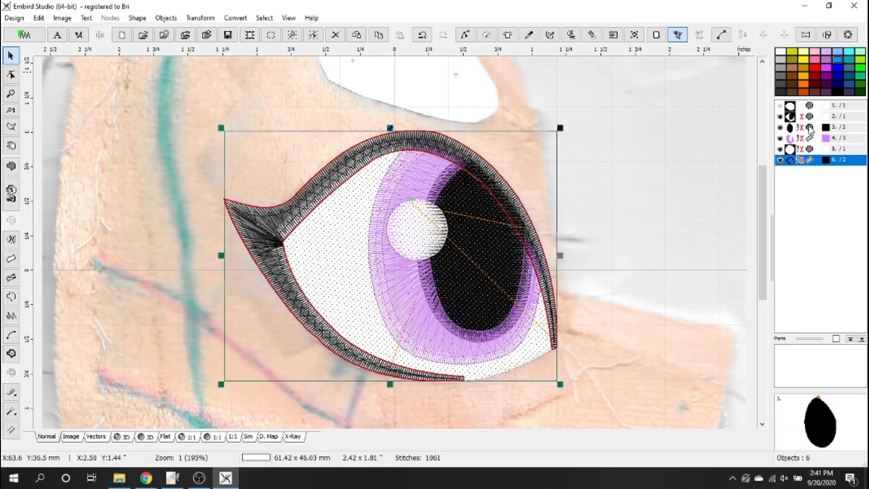
# Review the white crescent's fill parameters, including pull compensation, density and zig-zag underlay, and close them.
pyautogui.click(811, 127)
pyautogui.click(811, 116)
pyautogui.rightClick(811, 124)
pyautogui.click(802, 148)
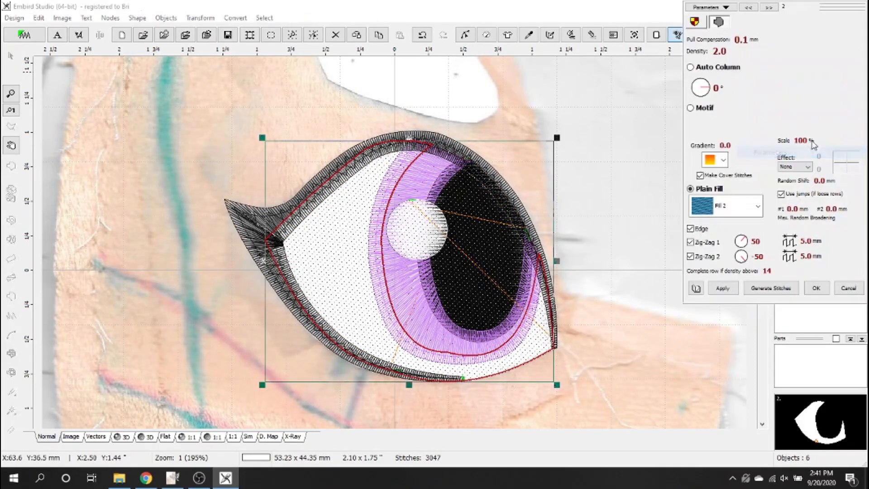
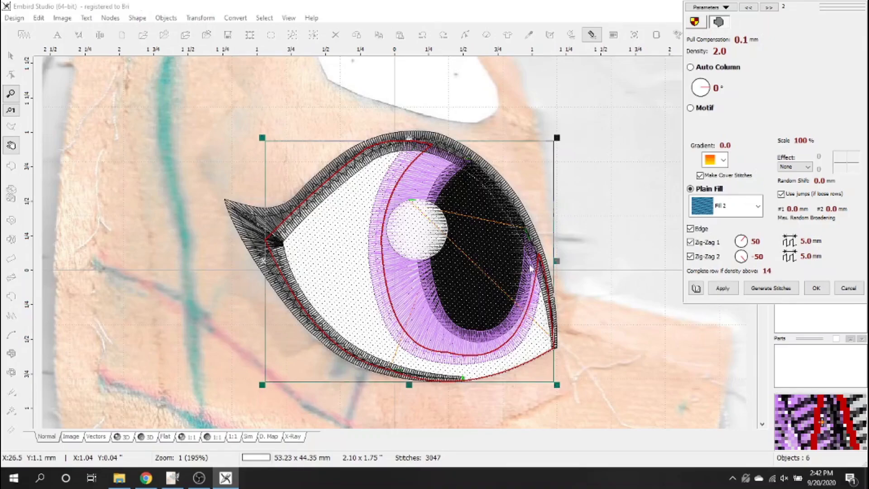
pyautogui.click(814, 289)
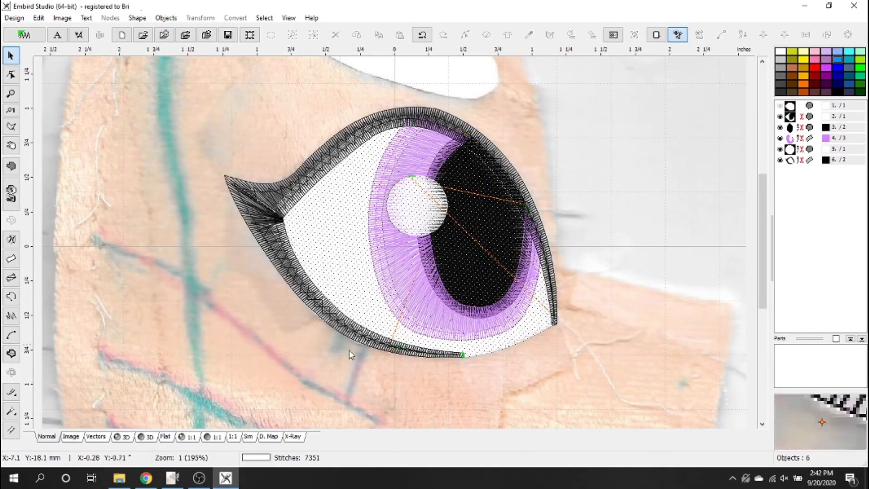
# In the 3D view, show the white base shape again and combine all six eye objects with Group 1.
pyautogui.click(152, 438)
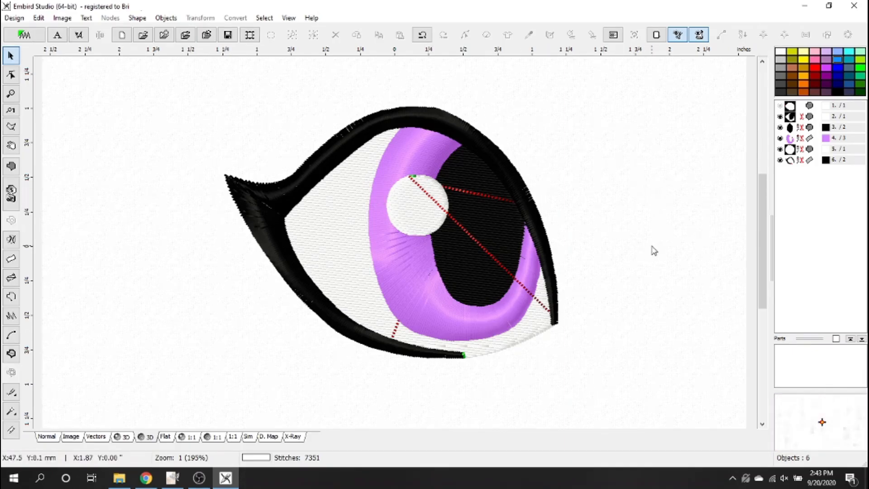
pyautogui.press('-')
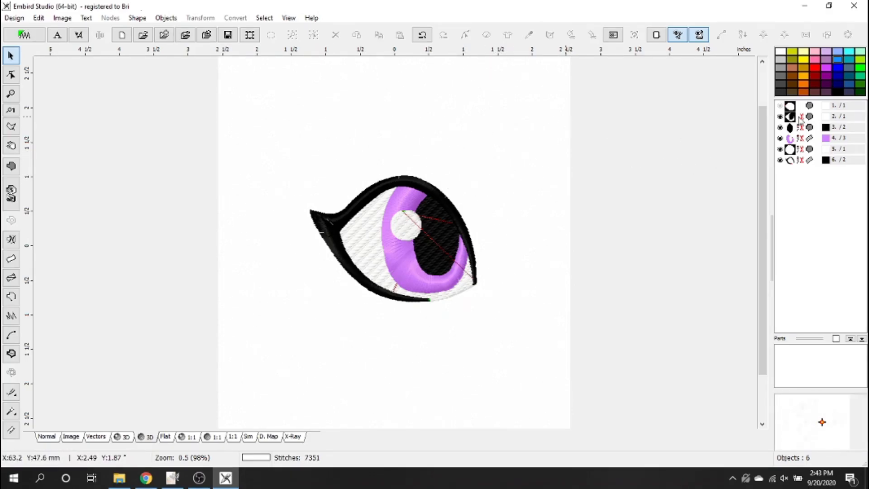
pyautogui.click(786, 108)
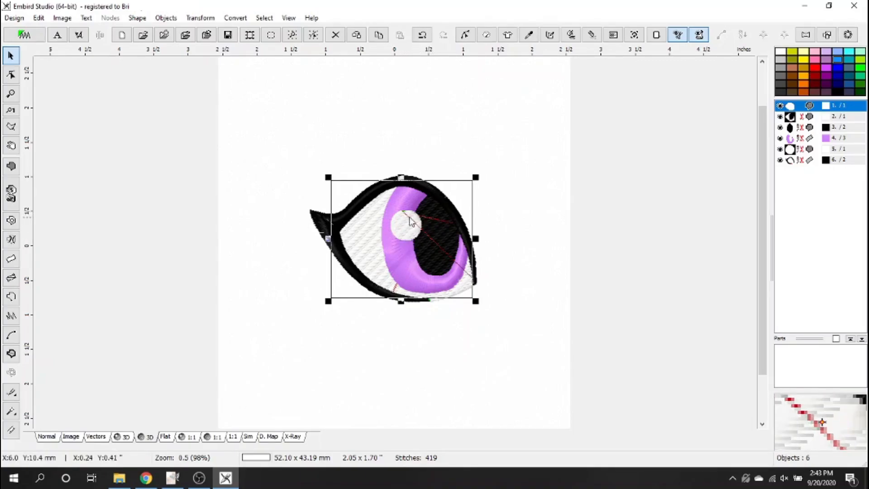
pyautogui.keyDown('ctrl'); pyautogui.click(798, 118); pyautogui.keyUp('ctrl')
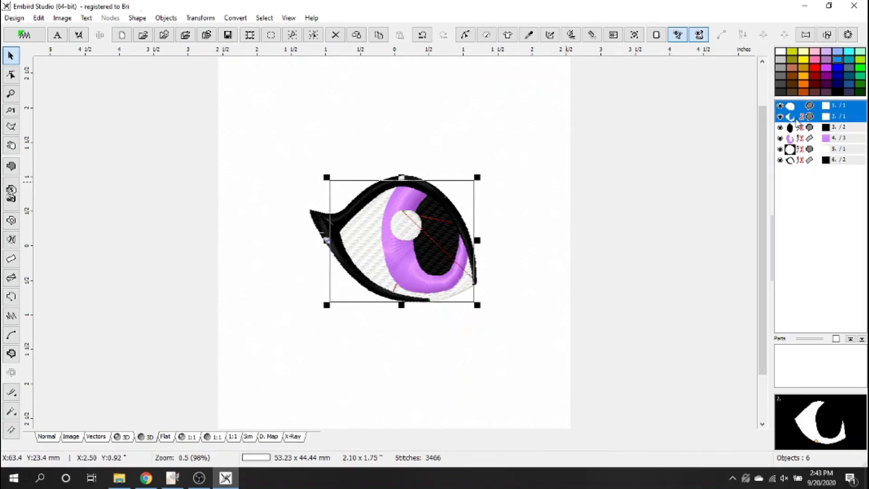
pyautogui.moveTo(802, 123); pyautogui.dragTo(804, 160)
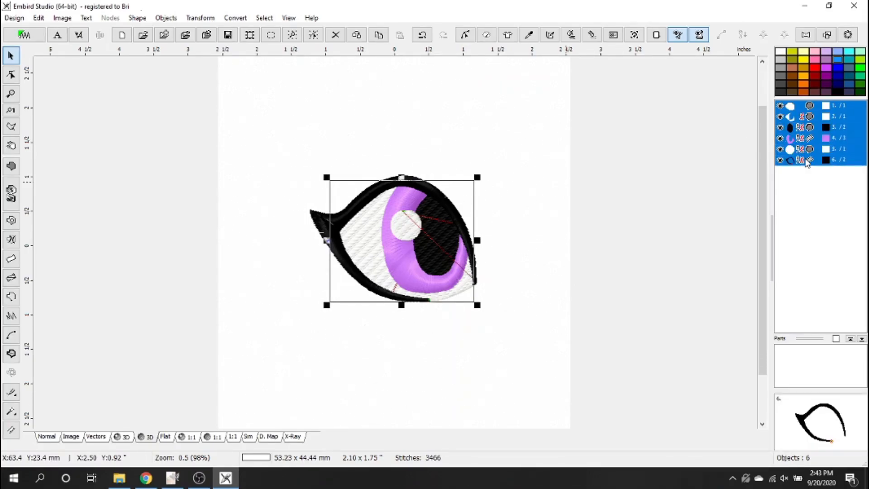
pyautogui.rightClick(797, 140)
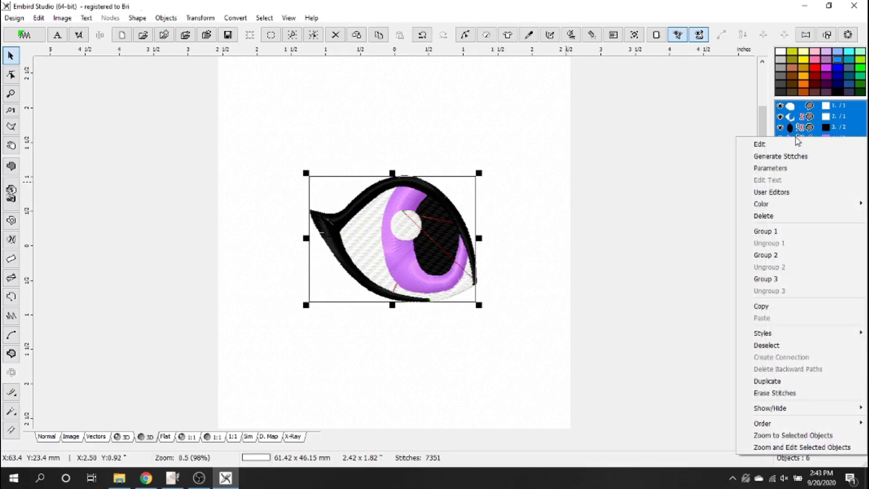
pyautogui.click(772, 230)
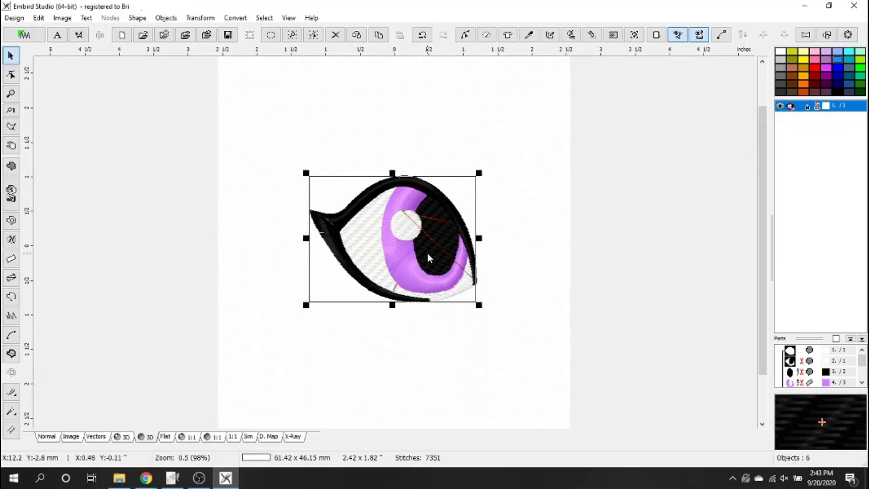
# Move the grouped eye to the left half of the canvas and place a pasted copy to its right.
pyautogui.moveTo(430, 254); pyautogui.dragTo(356, 256)
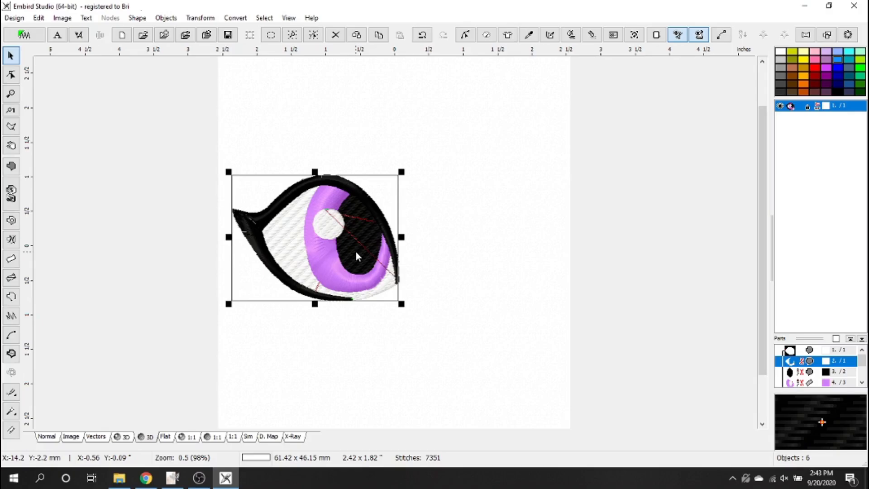
pyautogui.hotkey('ctrl', 'c')
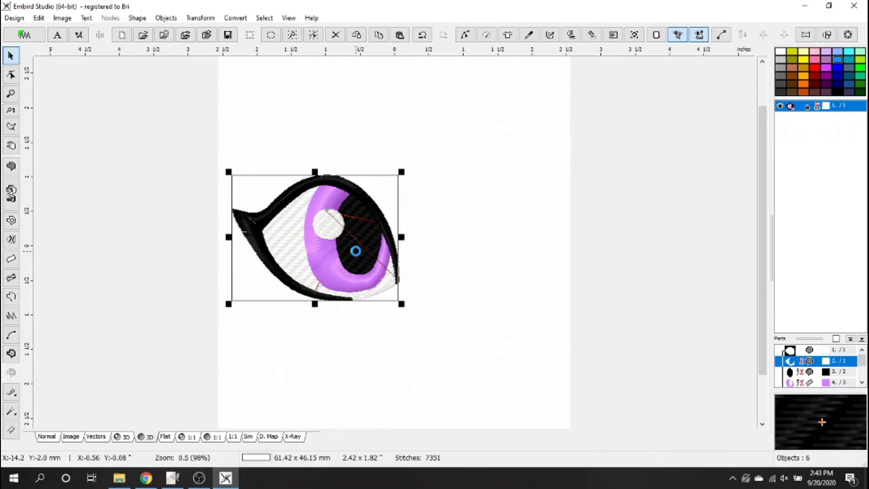
pyautogui.hotkey('ctrl', 'v')
pyautogui.moveTo(328, 292); pyautogui.dragTo(458, 272)
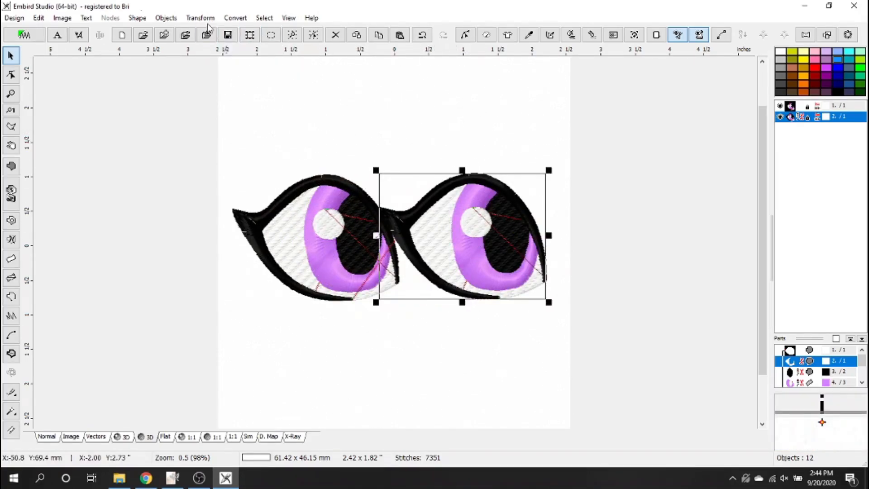
# Mirror the copied eye horizontally, clear of the original, and generate its stitches.
pyautogui.click(204, 18)
pyautogui.click(217, 68)
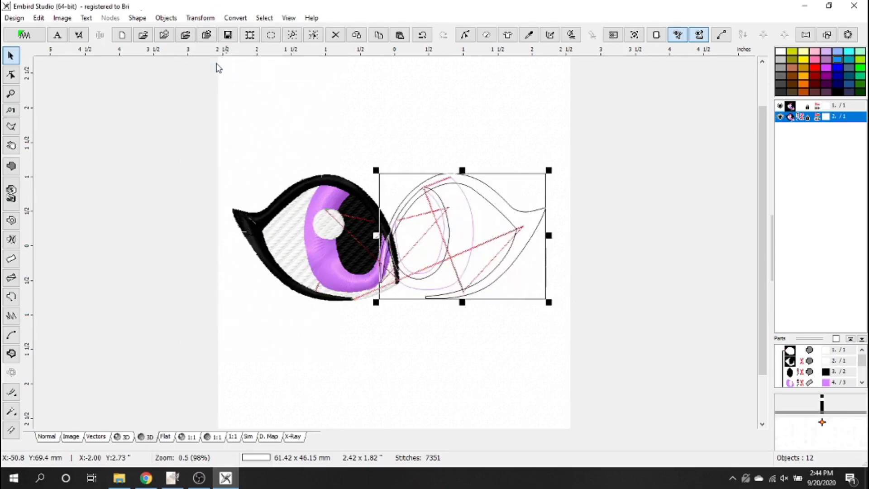
pyautogui.moveTo(446, 242); pyautogui.dragTo(480, 244)
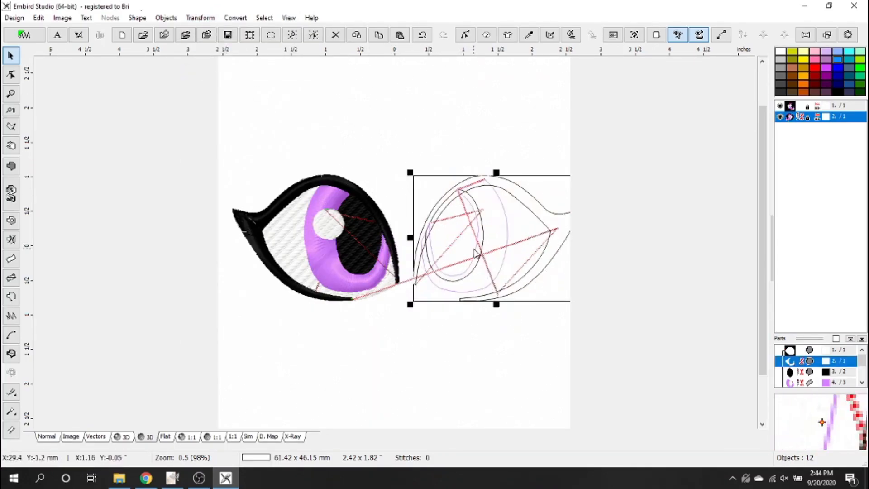
pyautogui.rightClick(480, 244)
pyautogui.click(502, 168)
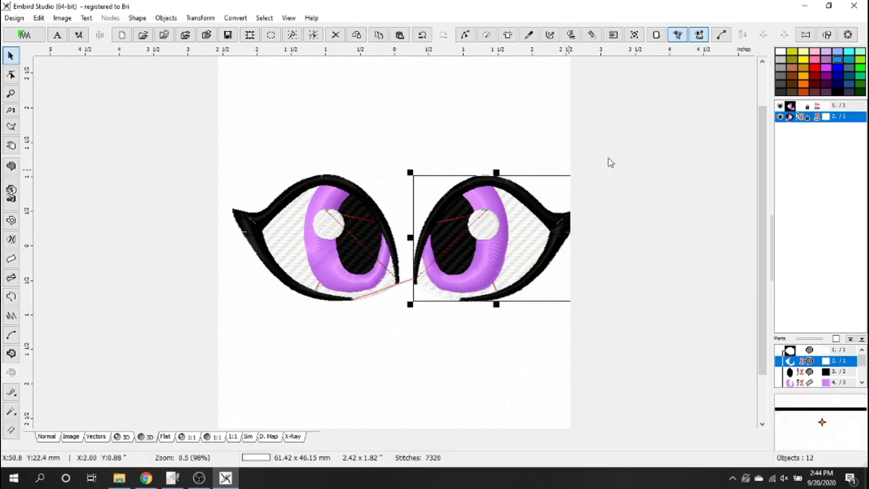
# Move the original eye slightly left and the mirrored eye closer to it, leaving a small gap between their inner corners.
pyautogui.click(838, 105)
pyautogui.moveTo(341, 260); pyautogui.dragTo(331, 260)
pyautogui.click(506, 260)
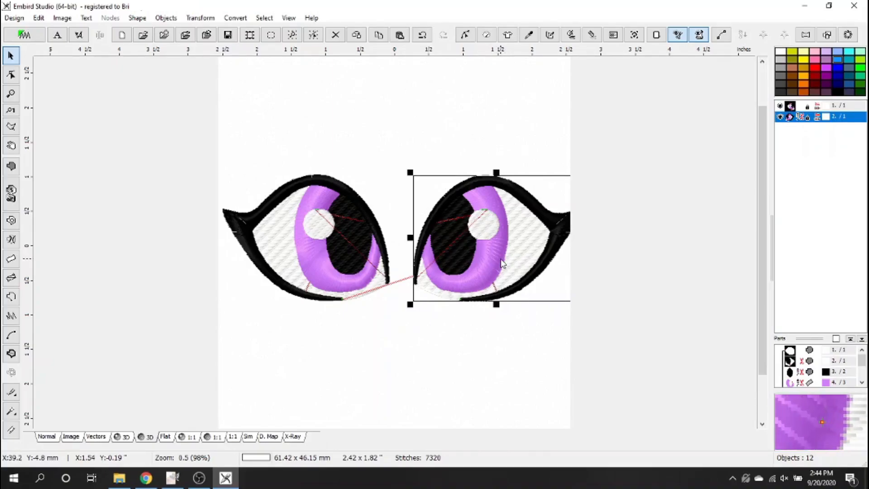
pyautogui.moveTo(506, 261); pyautogui.dragTo(486, 252)
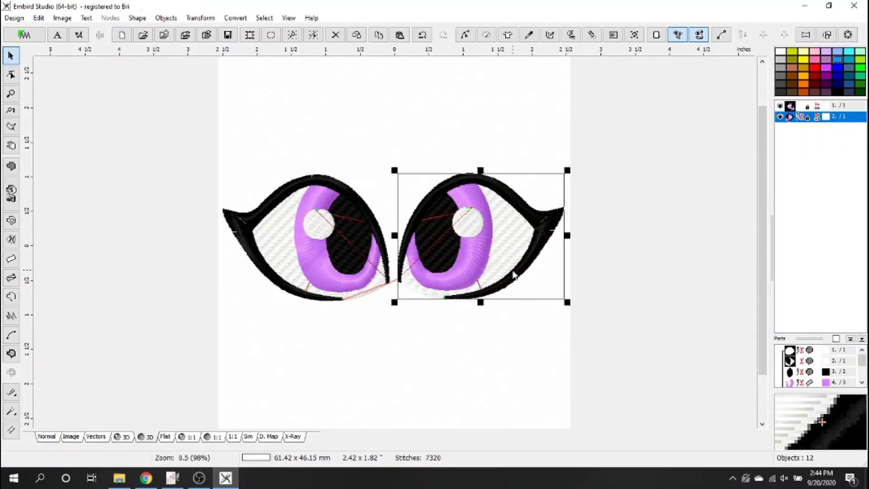
pyautogui.click(454, 314)
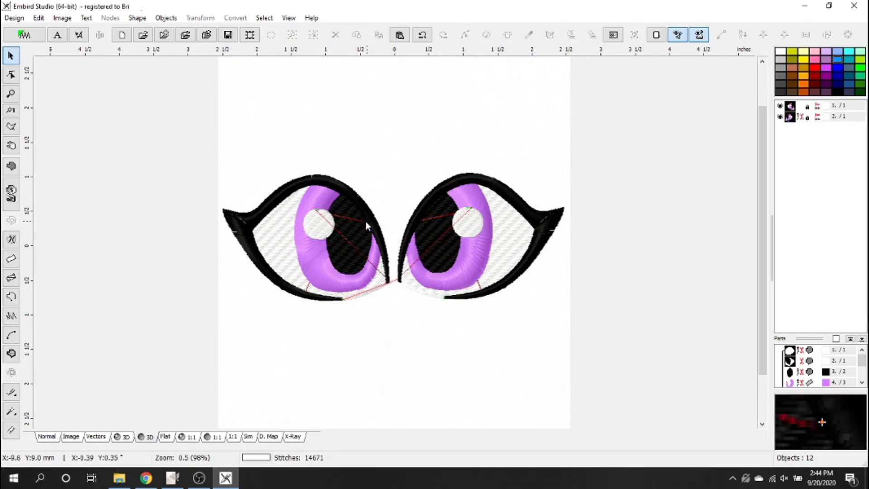
# Ungroup the mirrored eye and move its white highlight circle inward so it sits over the pupil's inner side.
pyautogui.click(815, 117)
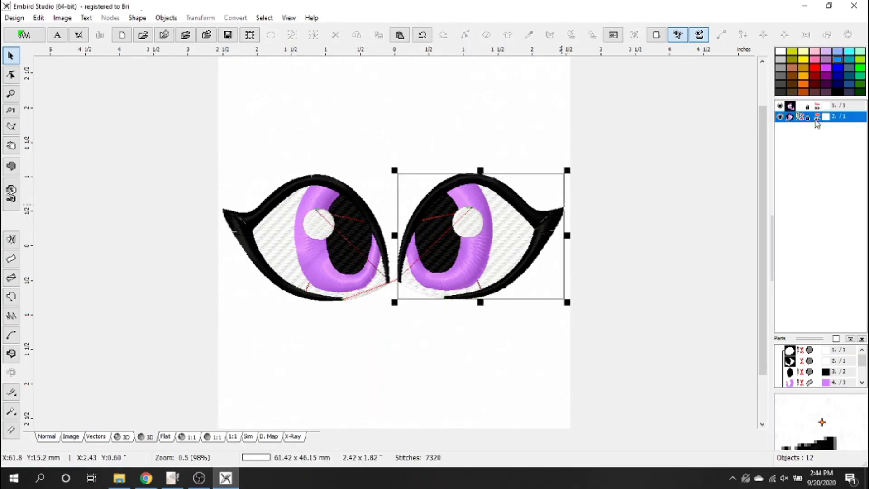
pyautogui.rightClick(804, 118)
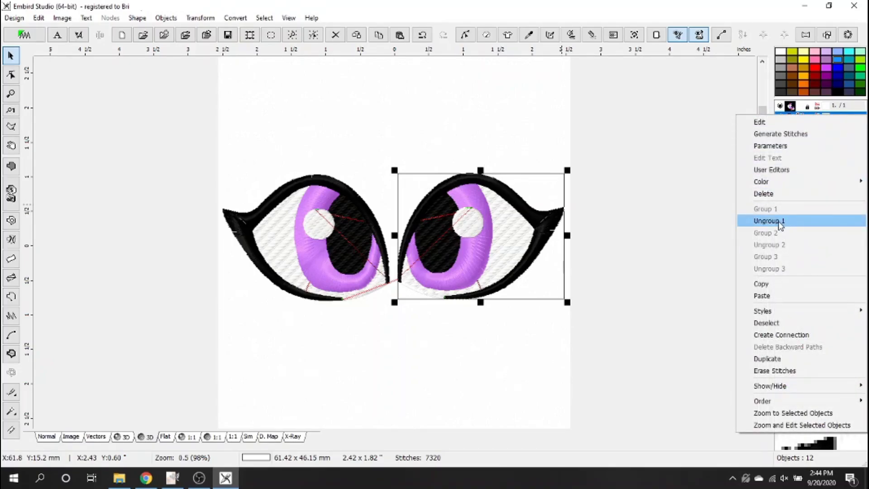
pyautogui.click(780, 221)
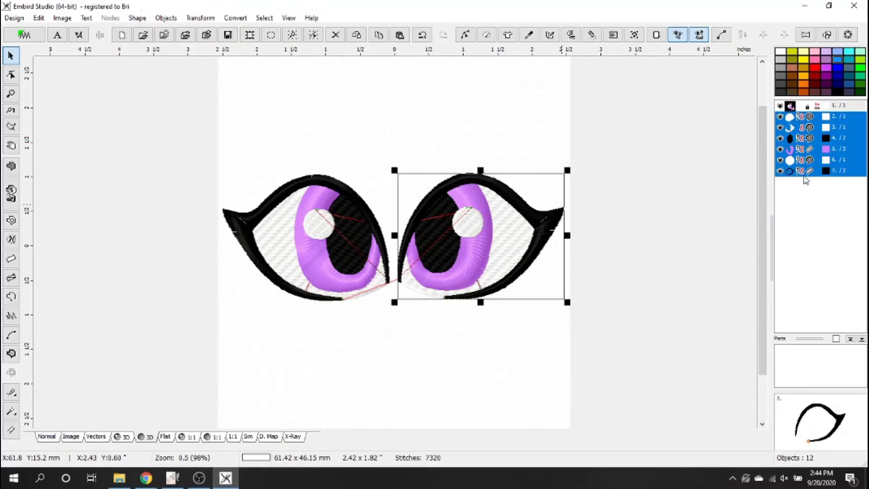
pyautogui.click(802, 164)
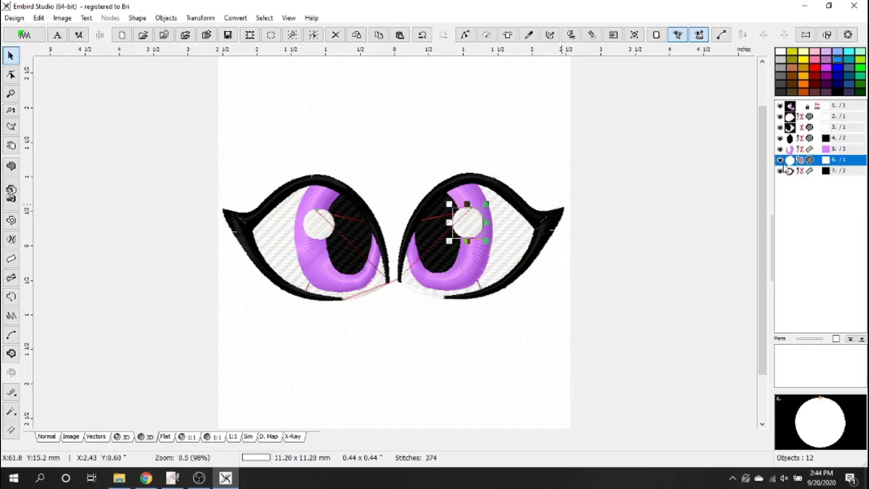
pyautogui.moveTo(468, 224); pyautogui.dragTo(436, 225)
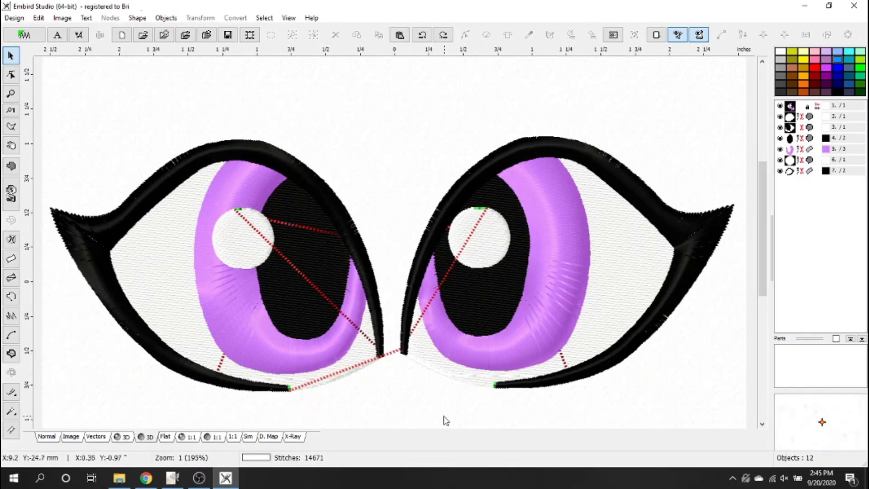
pyautogui.scroll(-1, 496, 370)
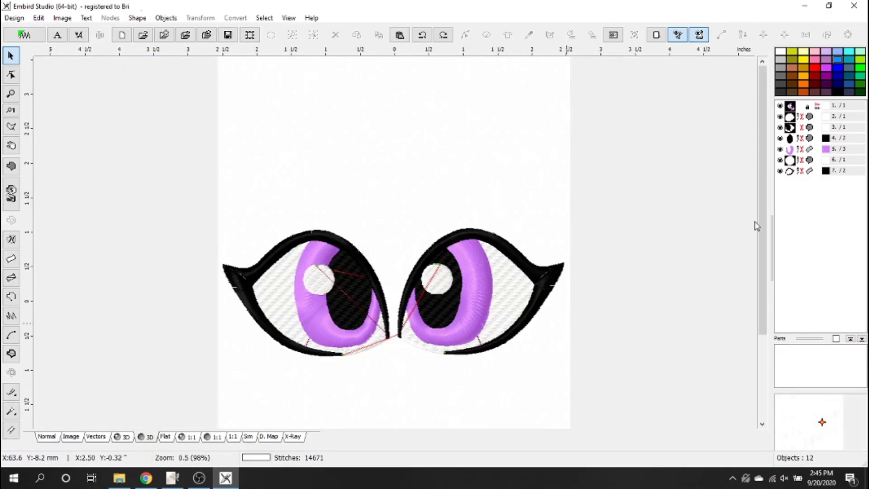
pyautogui.moveTo(761, 235); pyautogui.dragTo(756, 254)
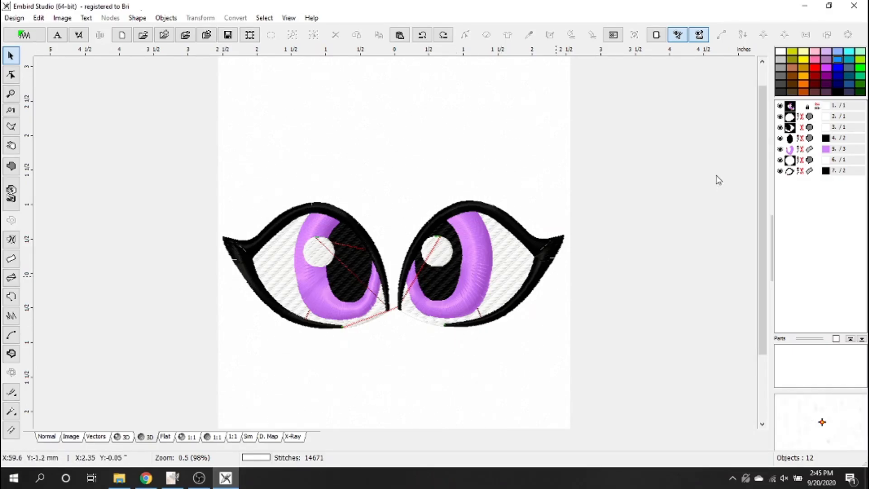
# Save the design as Peachy Eye Test in Embird Outline Format.
pyautogui.click(229, 35)
pyautogui.write('Peachy Eye Tes')
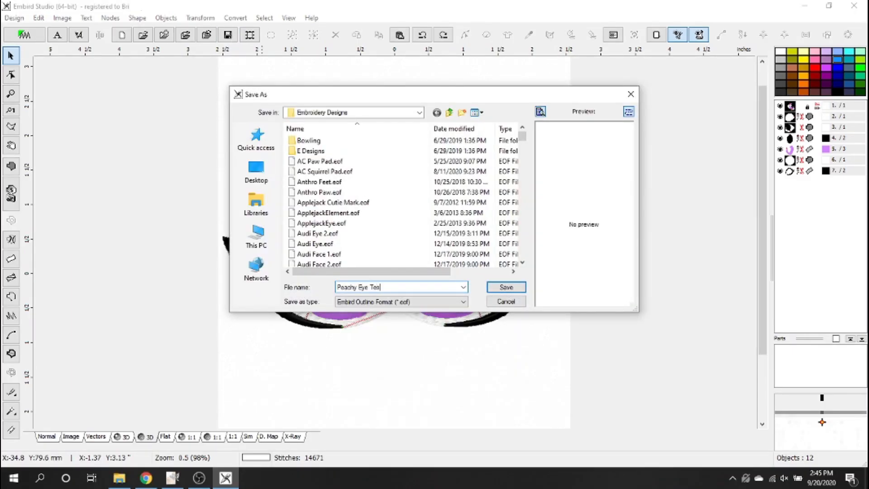
pyautogui.write('t')
pyautogui.press('Return')
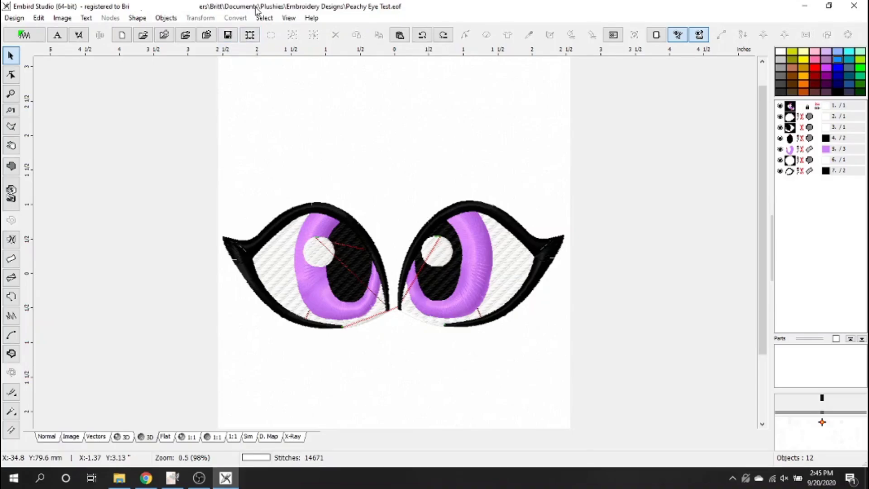
# Combine the six objects of the mirrored eye again with Group 1.
pyautogui.moveTo(795, 115); pyautogui.dragTo(806, 171)
pyautogui.rightClick(805, 138)
pyautogui.click(766, 233)
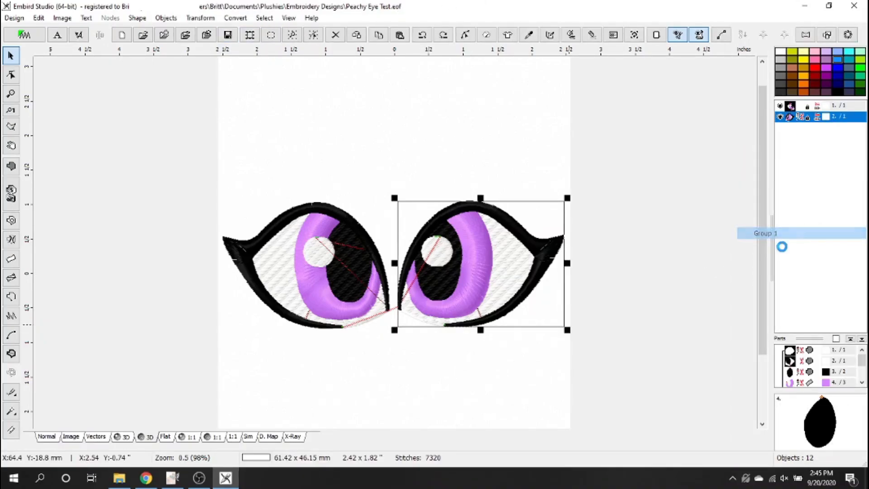
# Stagger the eyes diagonally by moving the original eye up and the mirrored eye down and slightly left.
pyautogui.click(336, 255)
pyautogui.moveTo(336, 255); pyautogui.dragTo(338, 179)
pyautogui.click(793, 119)
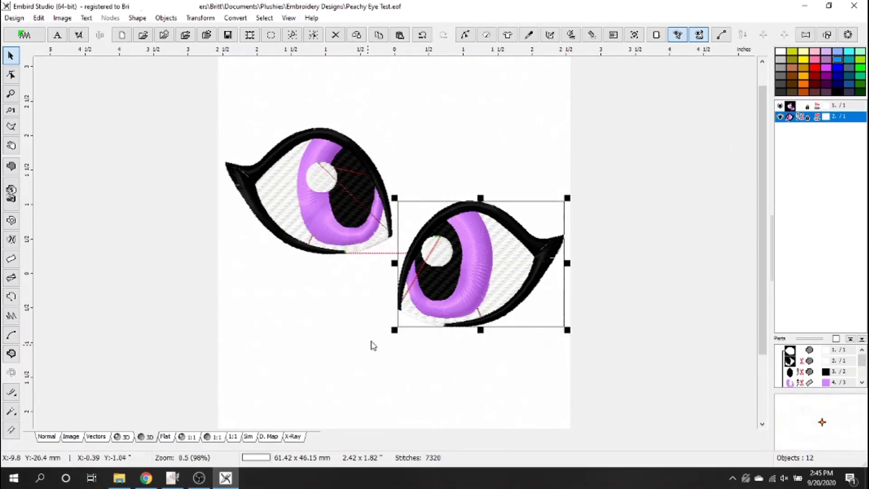
pyautogui.moveTo(464, 292); pyautogui.dragTo(460, 340)
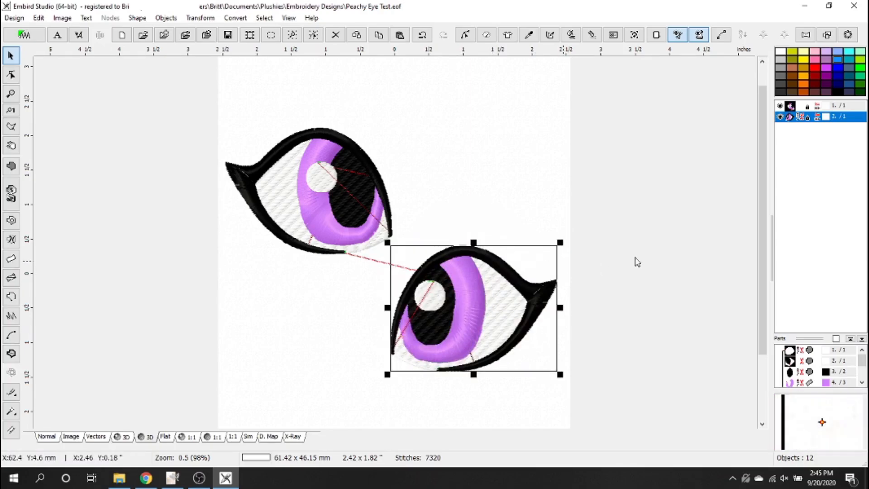
pyautogui.moveTo(763, 286); pyautogui.dragTo(763, 269)
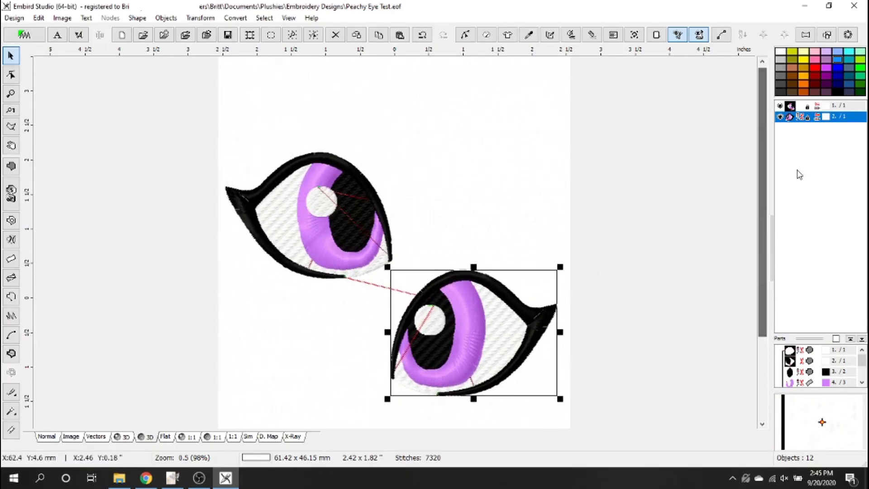
# Nudge the original eye slightly up and the mirrored eye slightly up and left, keeping them diagonal without touching.
pyautogui.click(815, 106)
pyautogui.moveTo(344, 228); pyautogui.dragTo(345, 222)
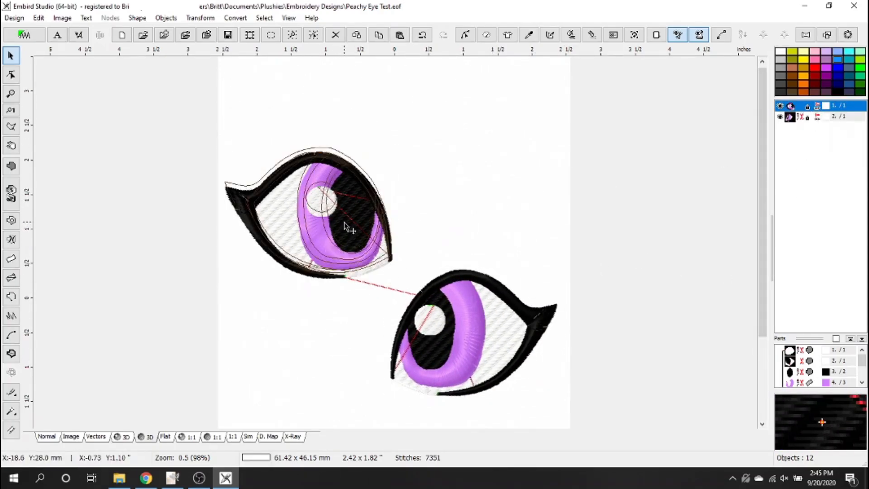
pyautogui.click(459, 230)
pyautogui.click(797, 116)
pyautogui.moveTo(481, 339); pyautogui.dragTo(477, 333)
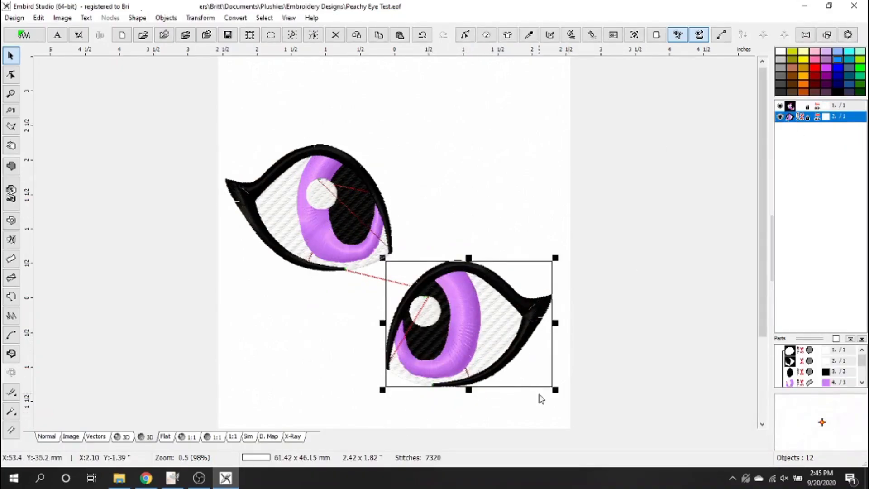
pyautogui.moveTo(762, 301); pyautogui.dragTo(761, 307)
pyautogui.click(570, 188)
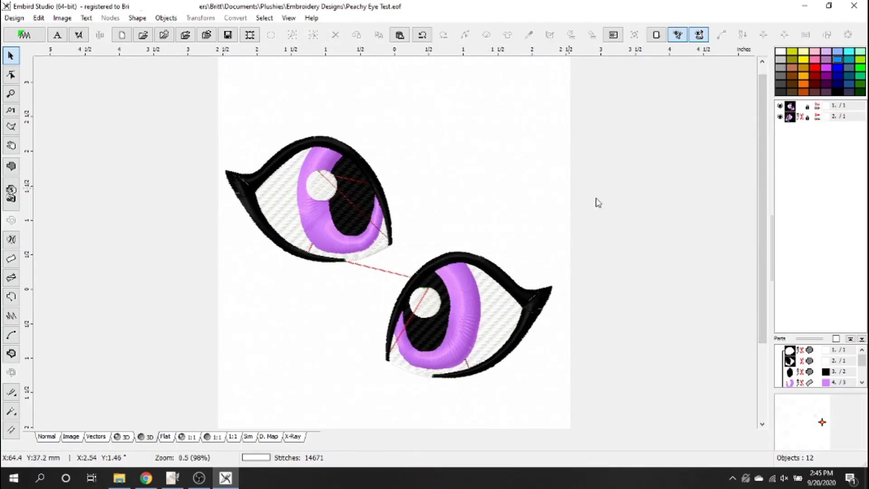
# Ungroup both eyes with Ungroup 1 and select the mirrored eye's objects to identify them in the sewing order.
pyautogui.moveTo(815, 106); pyautogui.dragTo(819, 116)
pyautogui.rightClick(819, 115)
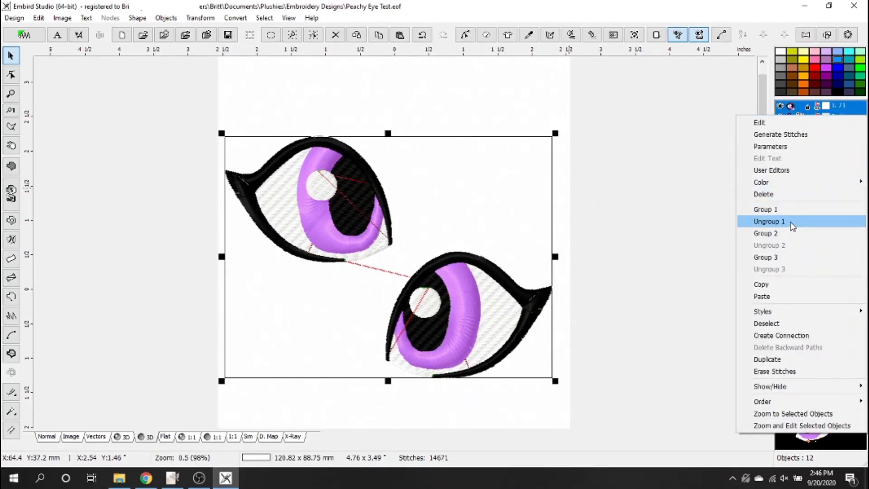
pyautogui.click(793, 222)
pyautogui.click(401, 129)
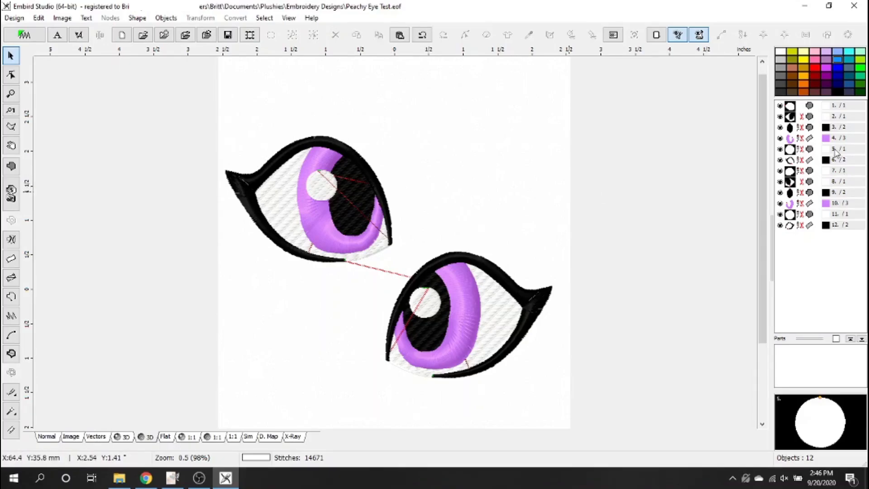
pyautogui.moveTo(810, 106); pyautogui.dragTo(802, 225)
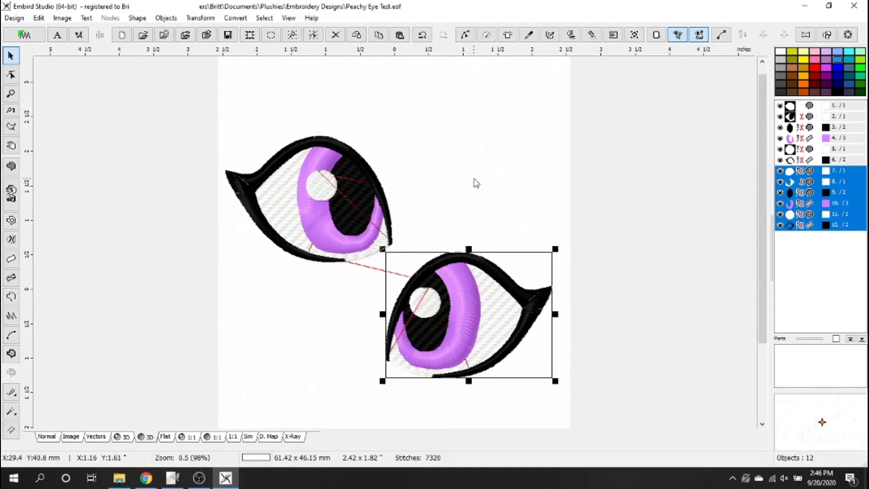
pyautogui.click(466, 217)
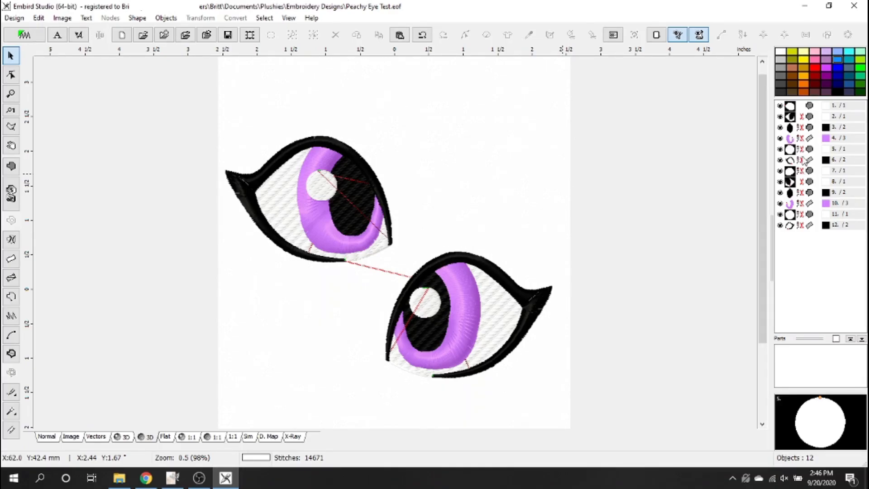
# Reorder the mirrored eye's two white base shapes to sew directly after the original eye's two white shapes.
pyautogui.moveTo(798, 175); pyautogui.dragTo(800, 139)
pyautogui.click(799, 131)
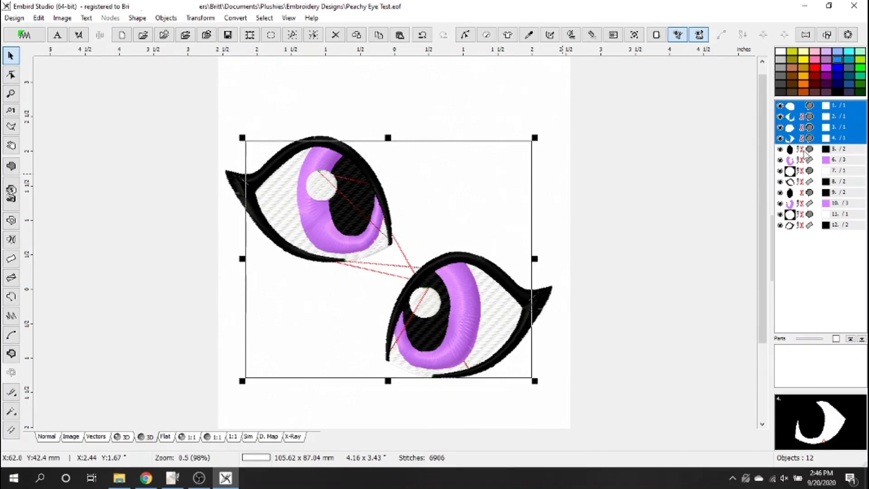
pyautogui.click(802, 194)
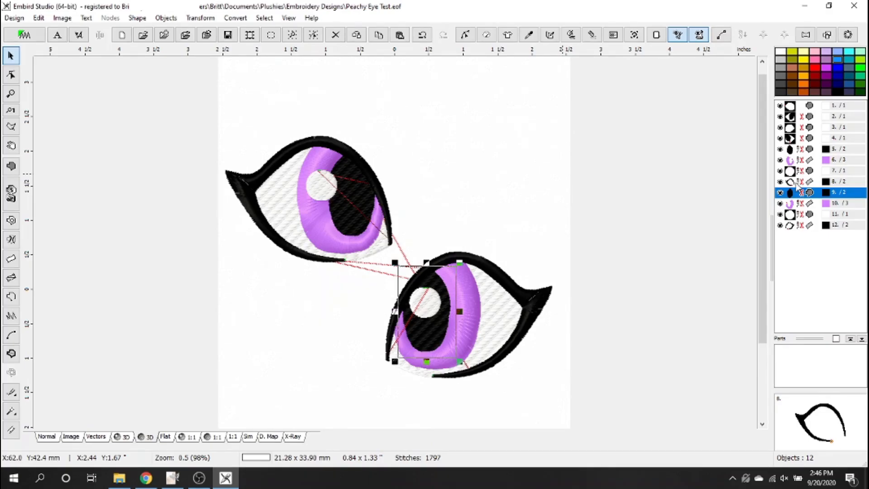
pyautogui.click(801, 139)
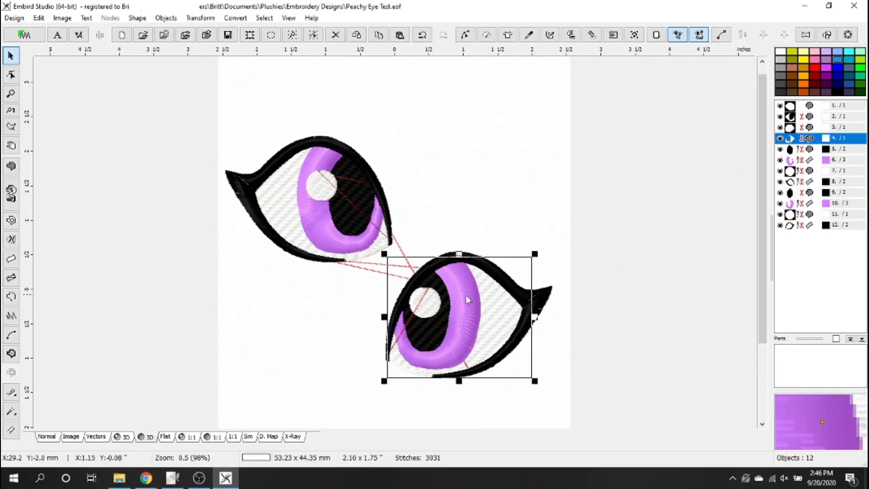
# Reorder the mirrored eye's black pupil to sew directly before the original eye's pupil.
pyautogui.click(801, 193)
pyautogui.rightClick(796, 149)
pyautogui.click(796, 152)
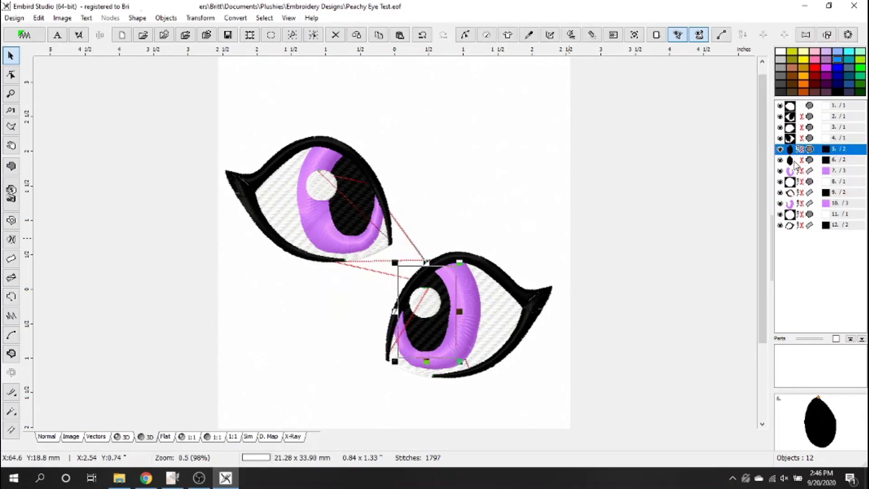
pyautogui.click(794, 163)
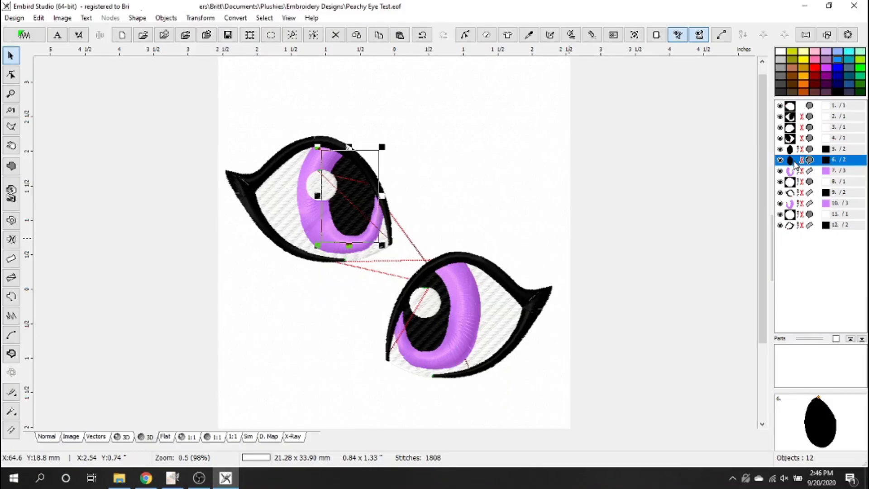
# Reorder the mirrored eye's purple iris so that both irises sew consecutively.
pyautogui.click(798, 171)
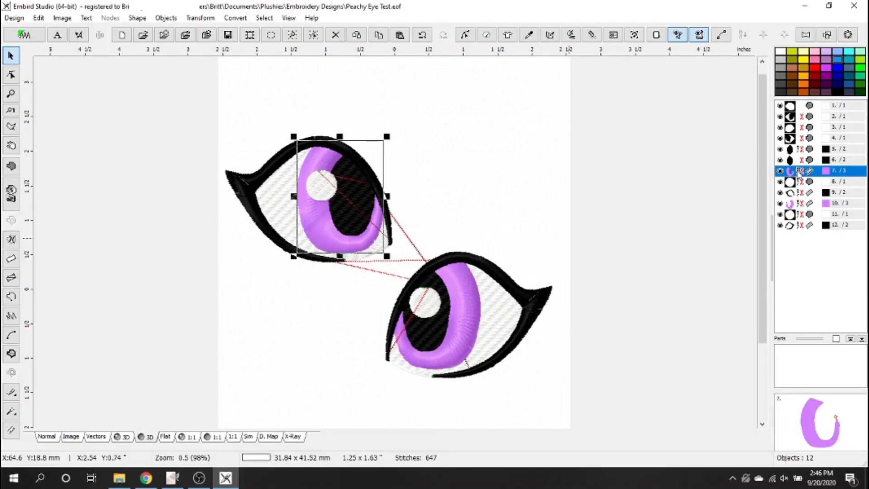
pyautogui.click(800, 203)
pyautogui.rightClick(801, 186)
pyautogui.click(803, 186)
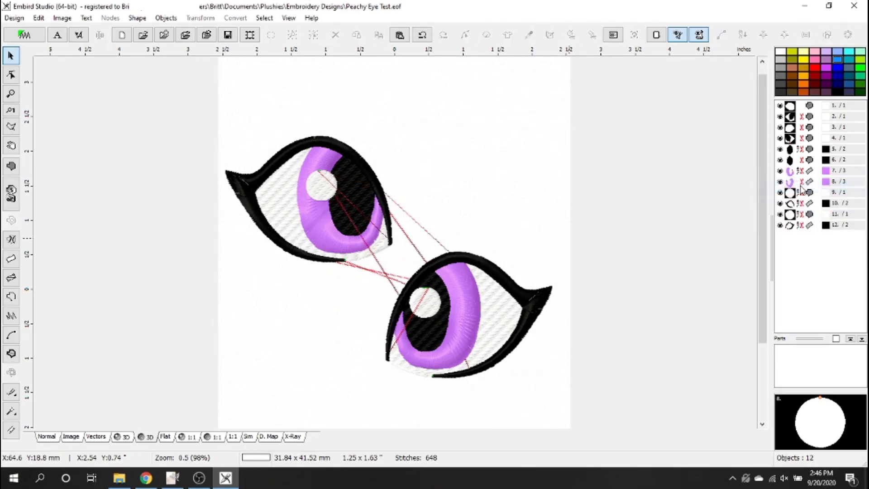
# Reorder the mirrored eye's white highlight directly before the original's highlight, leaving the two black outlines last in the sewing order.
pyautogui.click(801, 214)
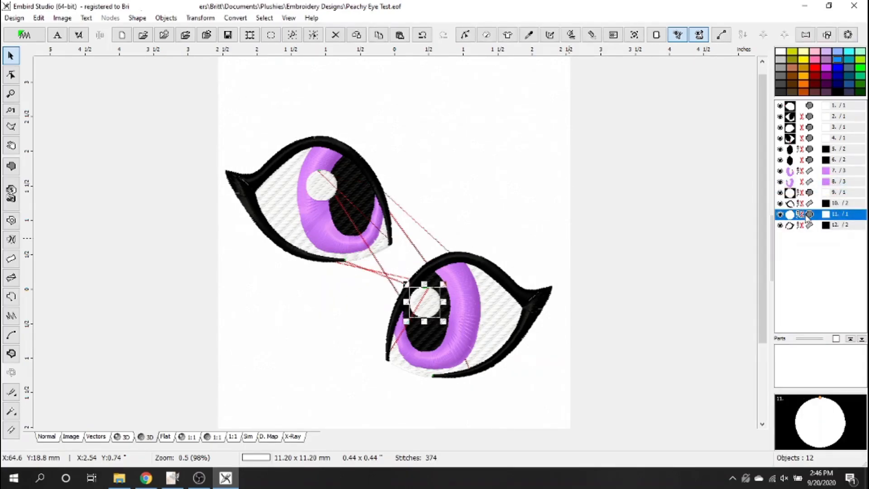
pyautogui.rightClick(802, 203)
pyautogui.click(800, 197)
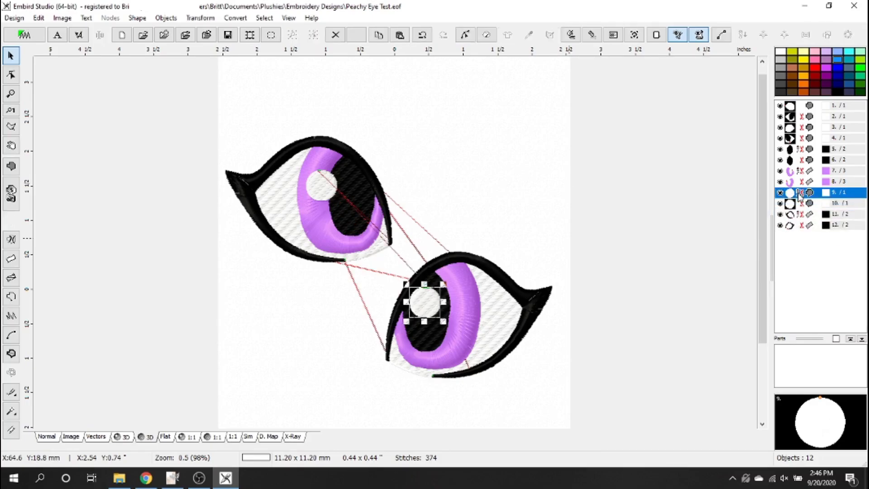
pyautogui.click(799, 214)
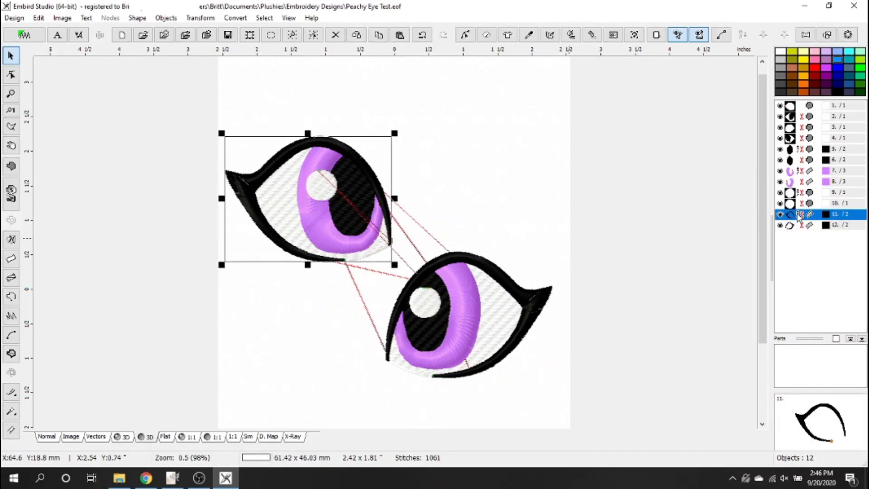
pyautogui.click(795, 225)
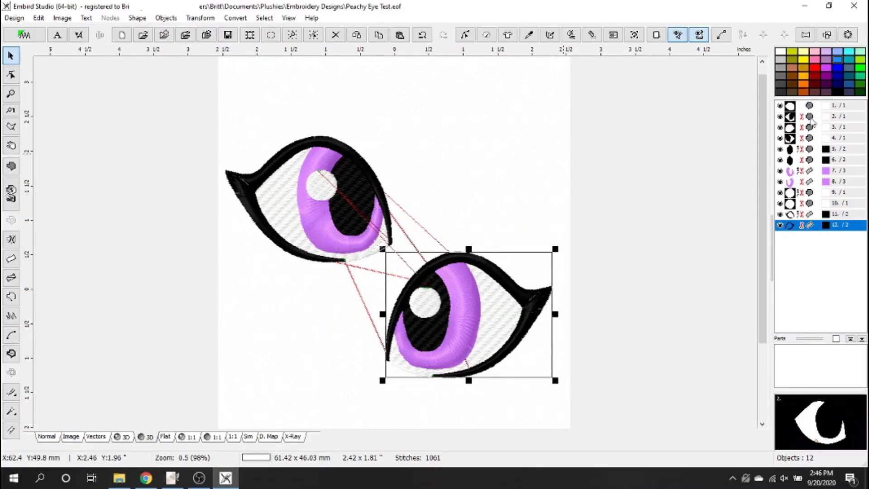
pyautogui.click(511, 170)
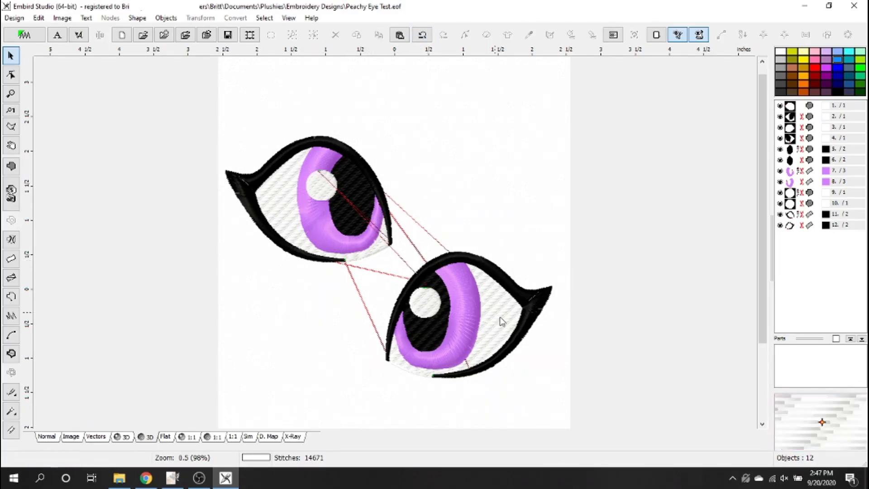
# Compile the design into Embird Editor and save it as Peachy Eye Test.pes in PES format, centered in the hoop.
pyautogui.scroll(-1, 498, 334)
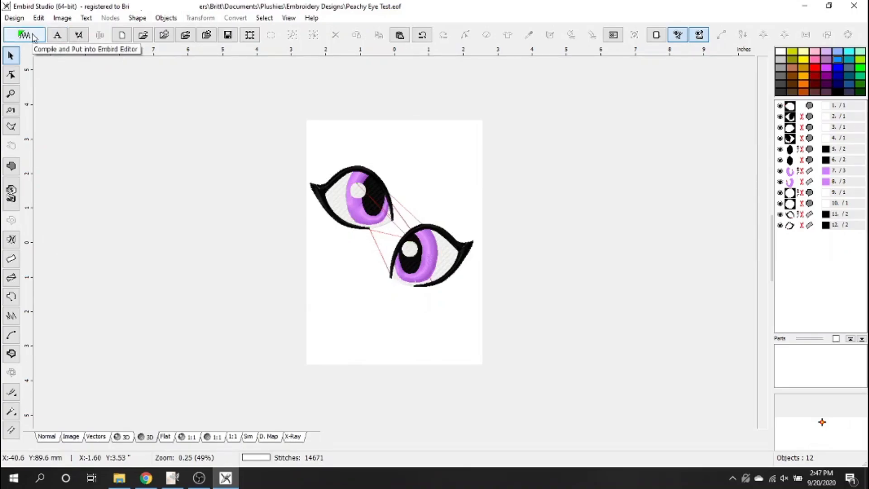
pyautogui.click(32, 37)
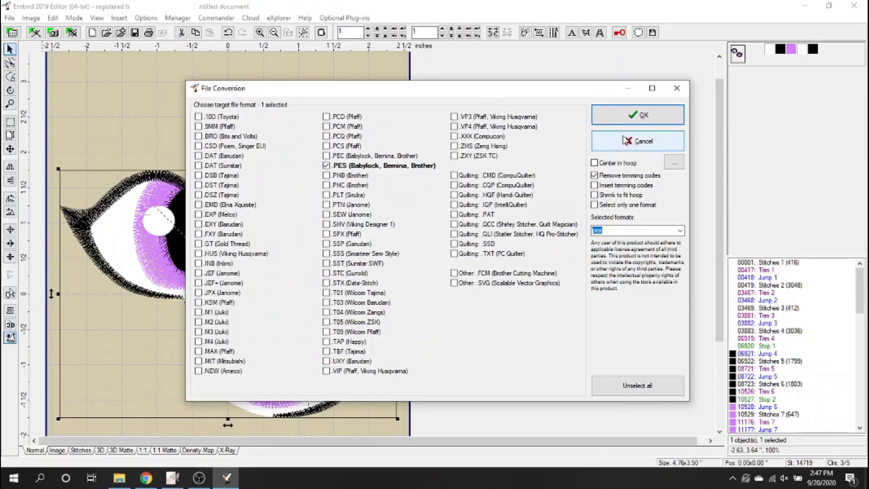
pyautogui.click(615, 164)
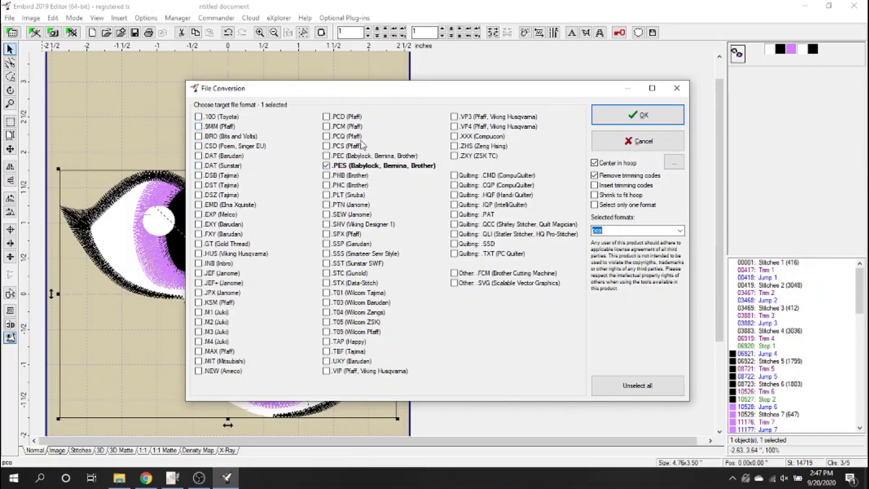
pyautogui.click(642, 115)
pyautogui.click(505, 286)
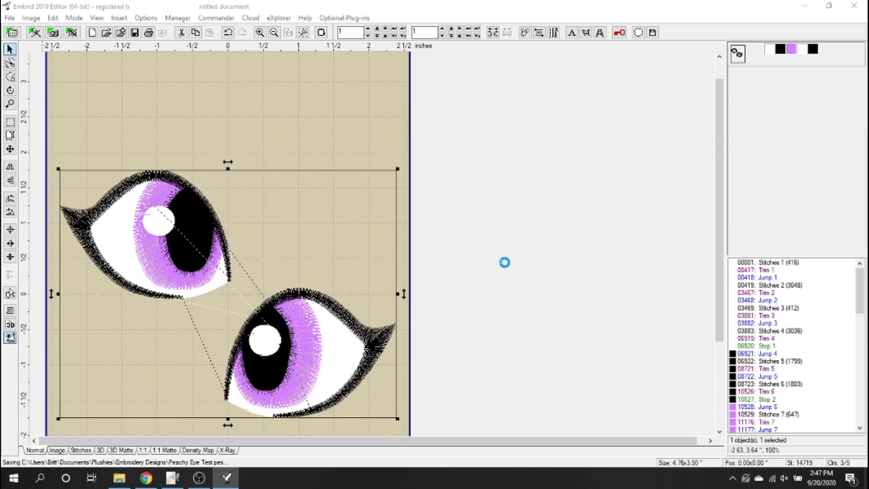
pyautogui.scroll(-1, 280, 320)
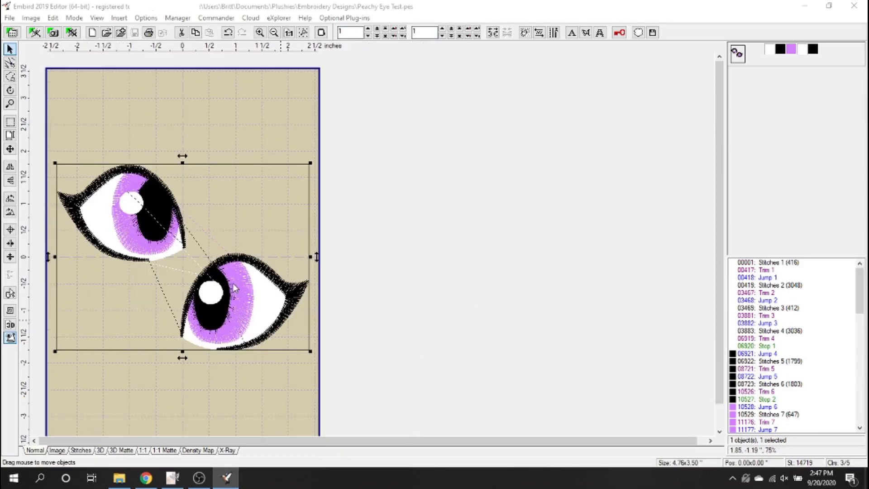
pyautogui.click(165, 391)
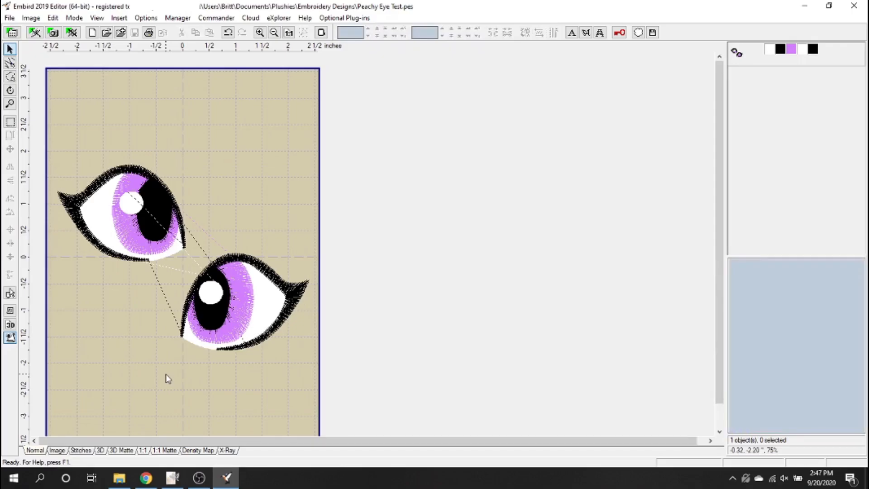
# Try mirroring the whole eye pair on the horizontal and vertical axes, flipping it back to its original orientation.
pyautogui.scroll(-1, 166, 374)
pyautogui.scroll(1, 109, 171)
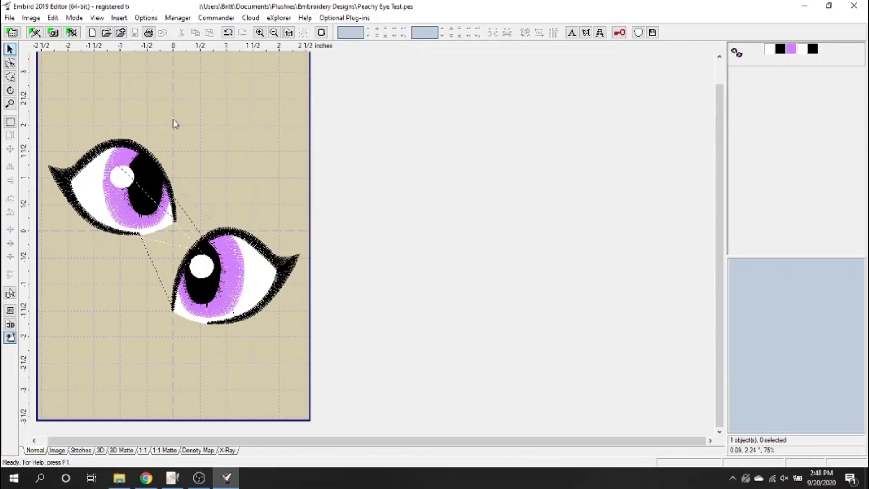
pyautogui.click(122, 156)
pyautogui.click(11, 170)
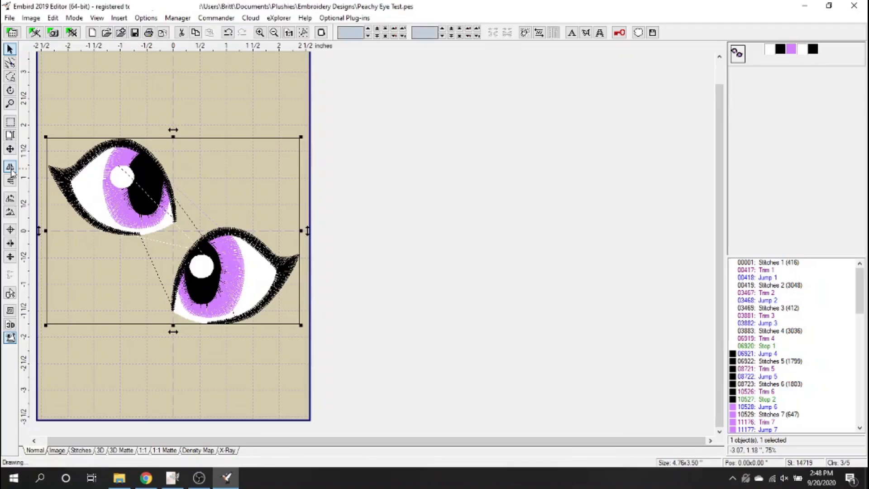
pyautogui.click(10, 180)
pyautogui.click(12, 179)
pyautogui.click(12, 180)
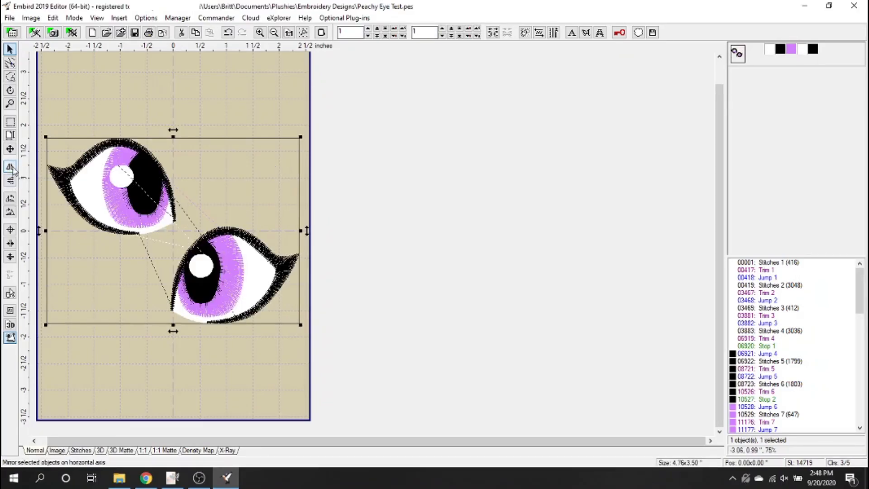
# Check the size settings for the eye pair, leave them without resizing, and deselect the design.
pyautogui.click(11, 135)
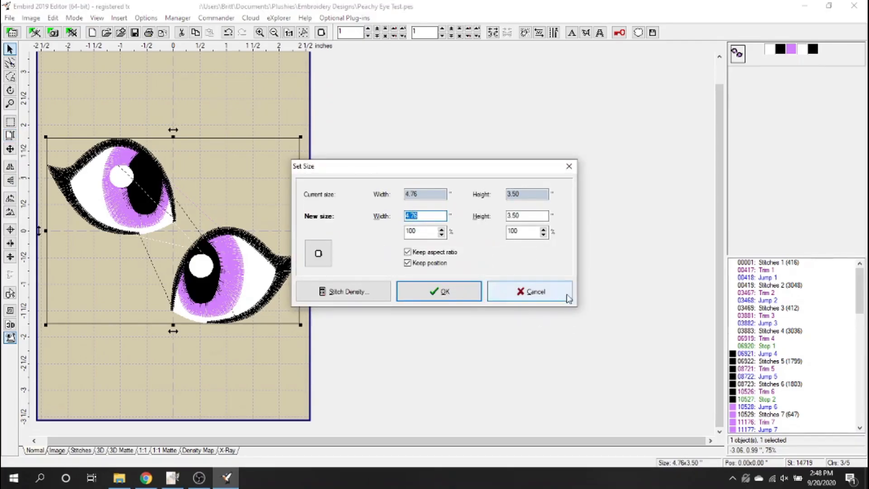
pyautogui.click(546, 291)
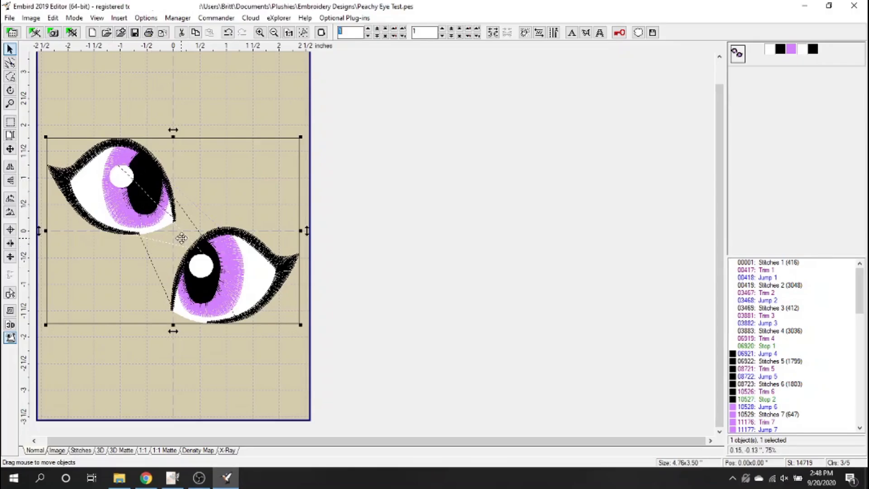
pyautogui.click(349, 229)
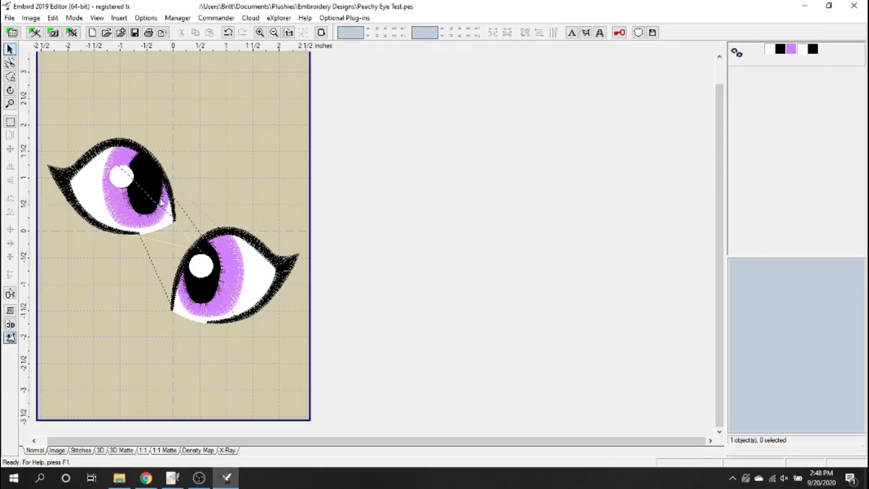